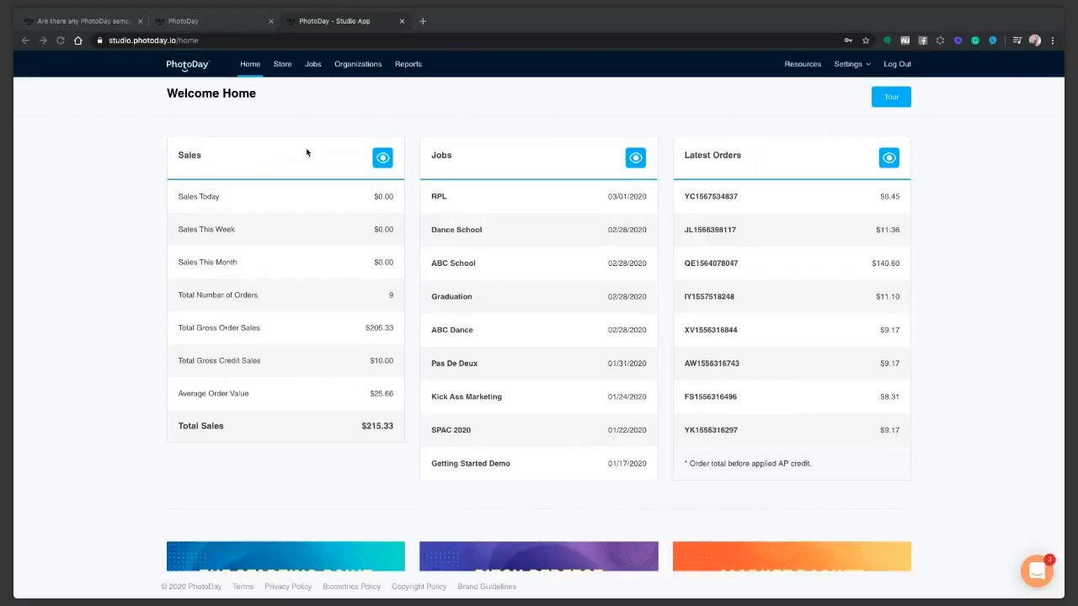
Open the Intercom support messenger on top of the home dashboard.
{"action": "left_click", "coordinate": [1045, 581]}
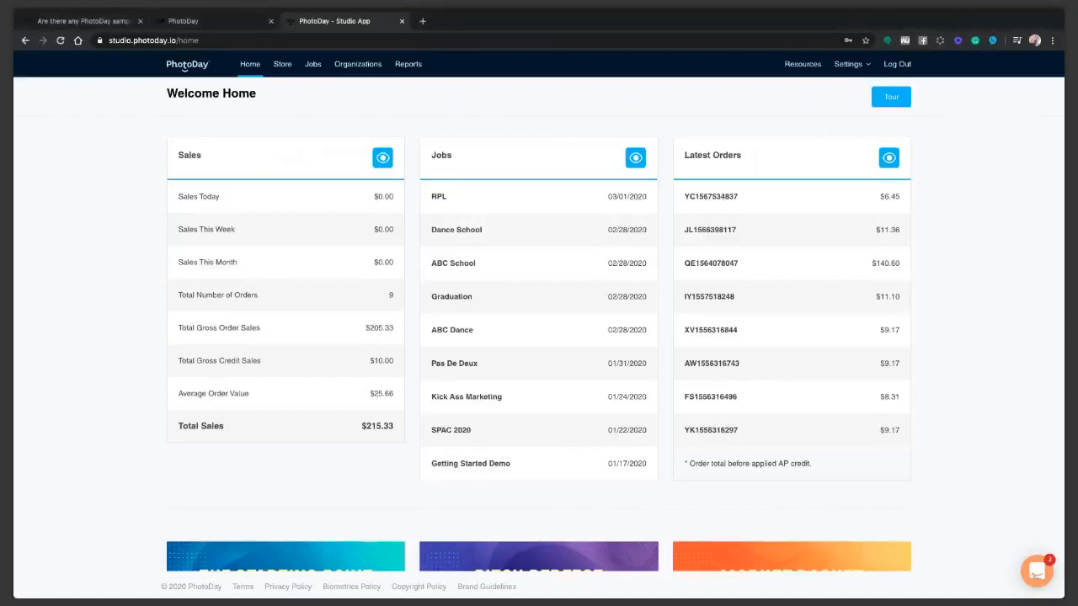
{"action": "left_click", "coordinate": [1036, 571]}
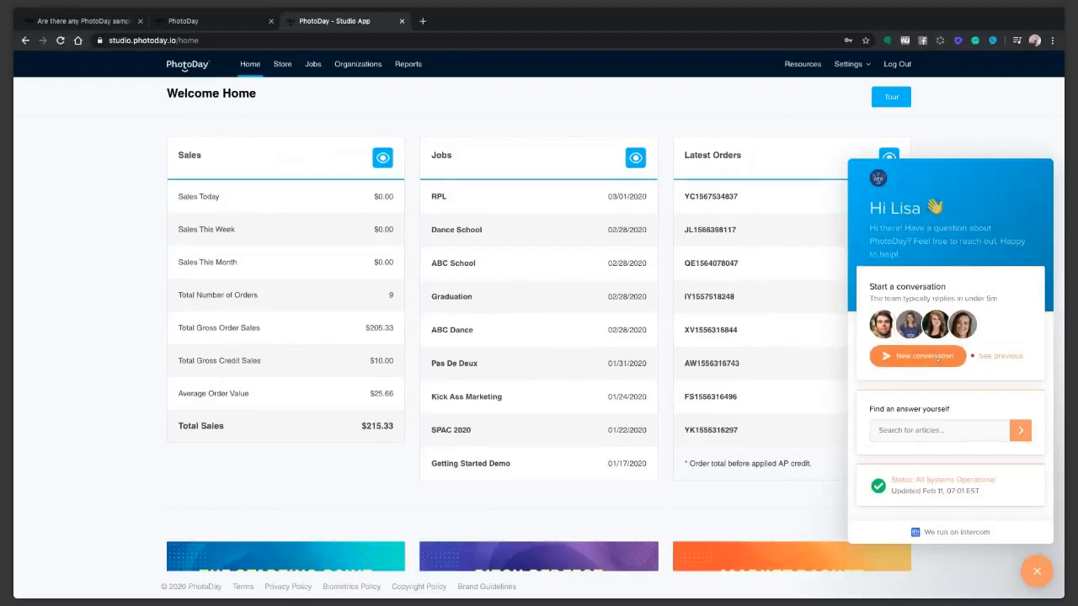
{"action": "scroll", "coordinate": [1038, 572], "scroll_direction": "down", "scroll_amount": 1}
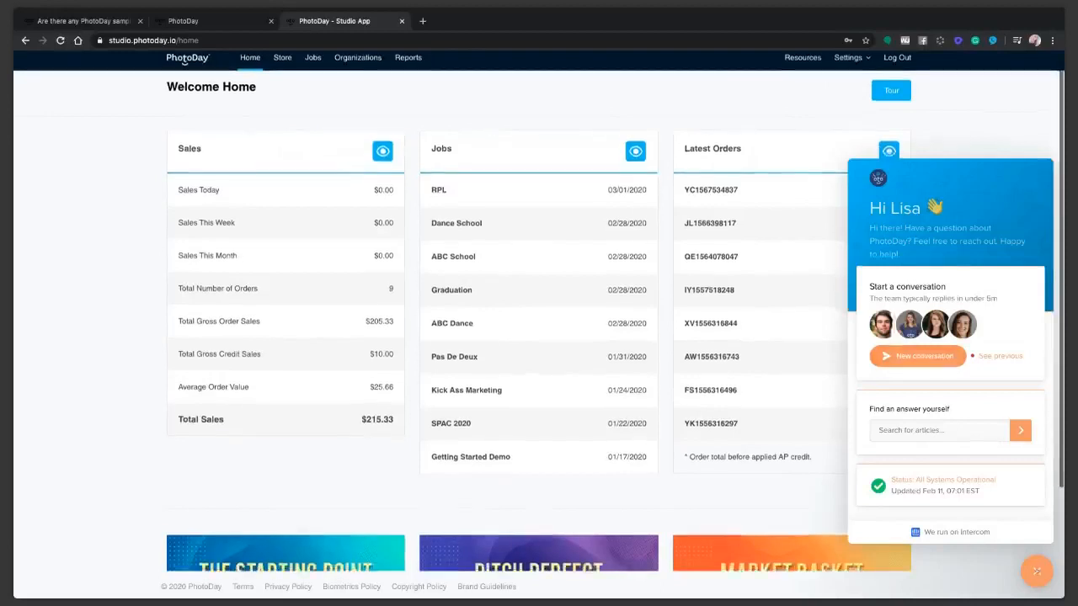
Close the Intercom messenger to reveal the $215.33 sales, recent jobs and latest orders.
{"action": "left_click", "coordinate": [1037, 571]}
{"action": "scroll", "coordinate": [902, 464], "scroll_direction": "up", "scroll_amount": 1}
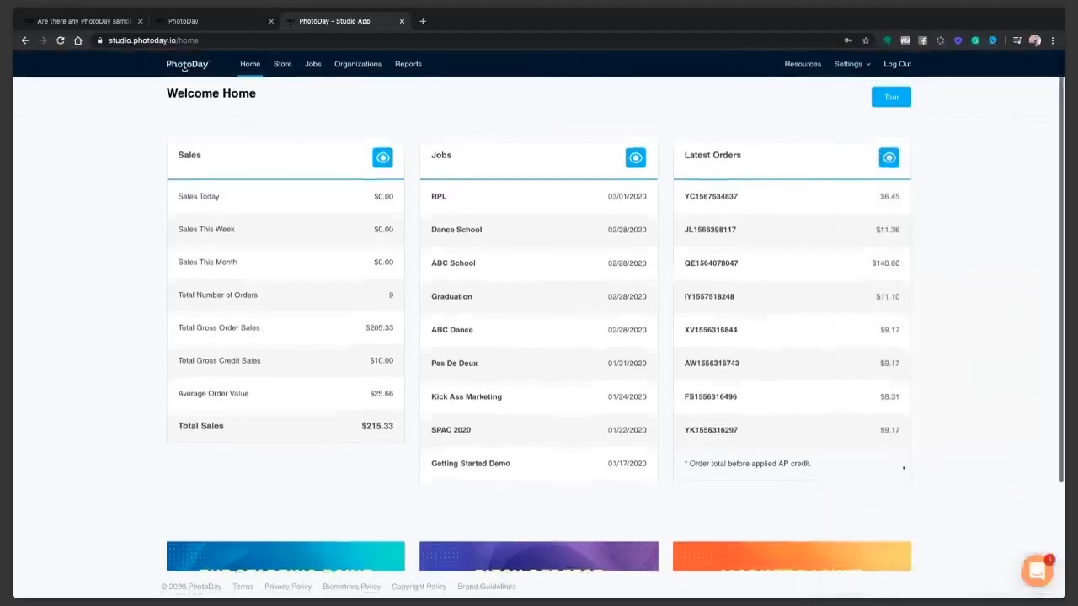
{"action": "scroll", "coordinate": [904, 468], "scroll_direction": "down", "scroll_amount": 1}
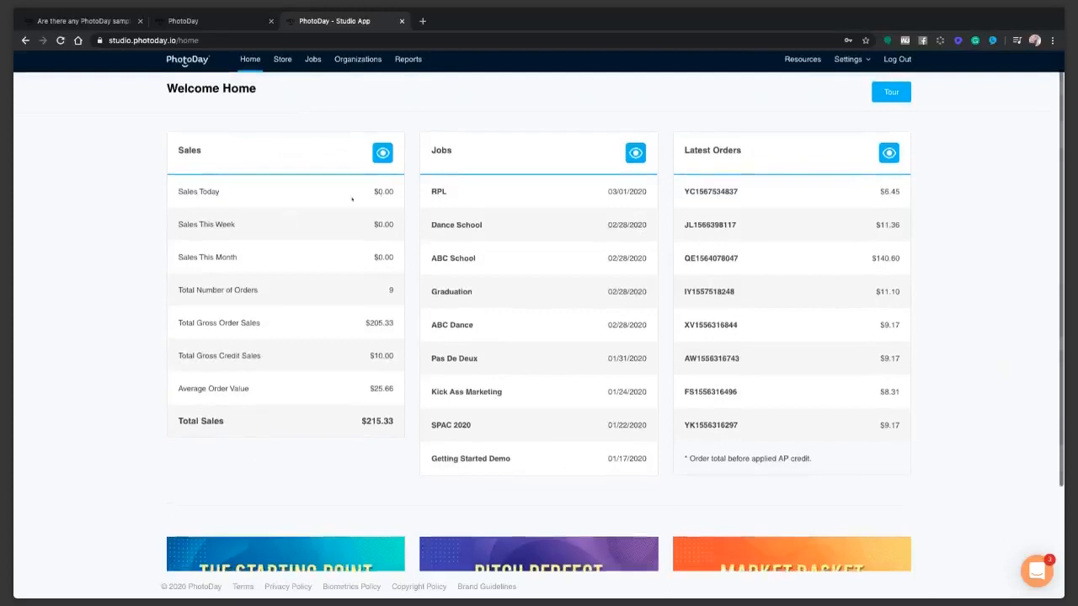
{"action": "scroll", "coordinate": [371, 257], "scroll_direction": "down", "scroll_amount": 2}
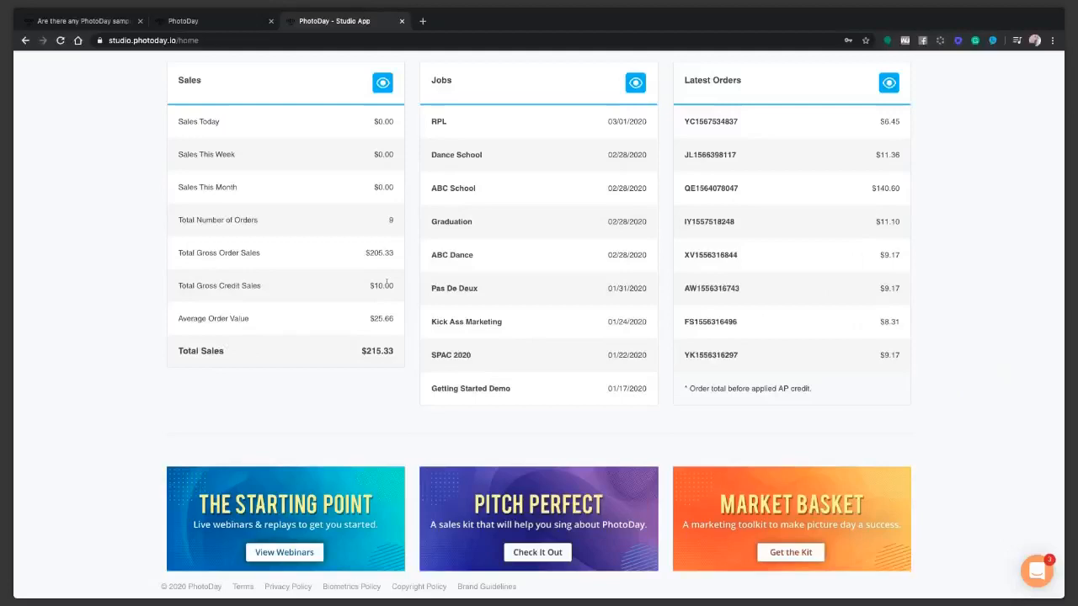
{"action": "scroll", "coordinate": [345, 247], "scroll_direction": "up", "scroll_amount": 1}
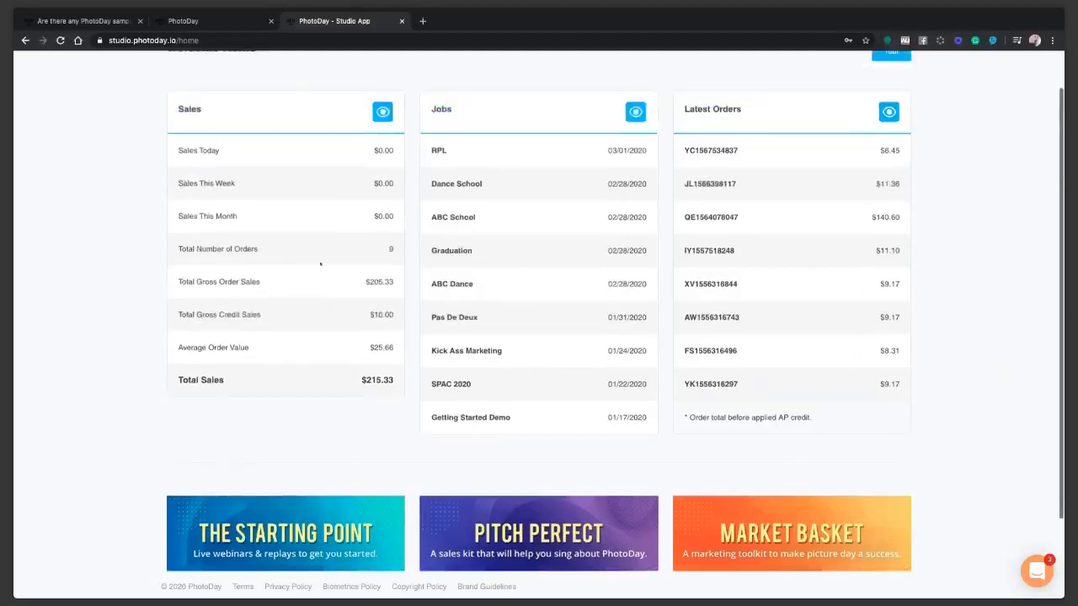
{"action": "scroll", "coordinate": [384, 268], "scroll_direction": "down", "scroll_amount": 1}
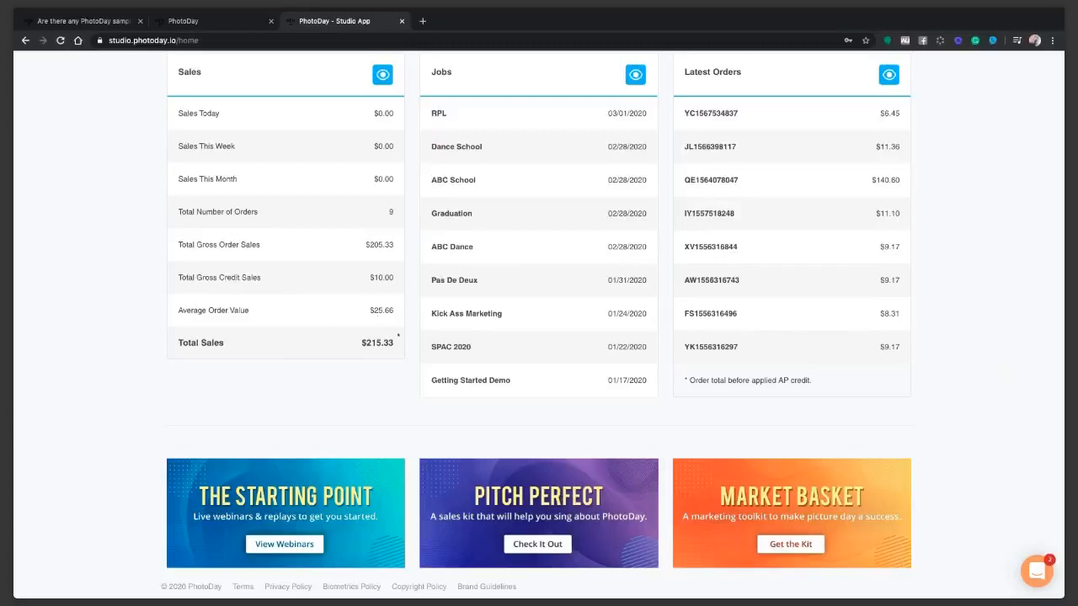
{"action": "scroll", "coordinate": [381, 354], "scroll_direction": "up", "scroll_amount": 2}
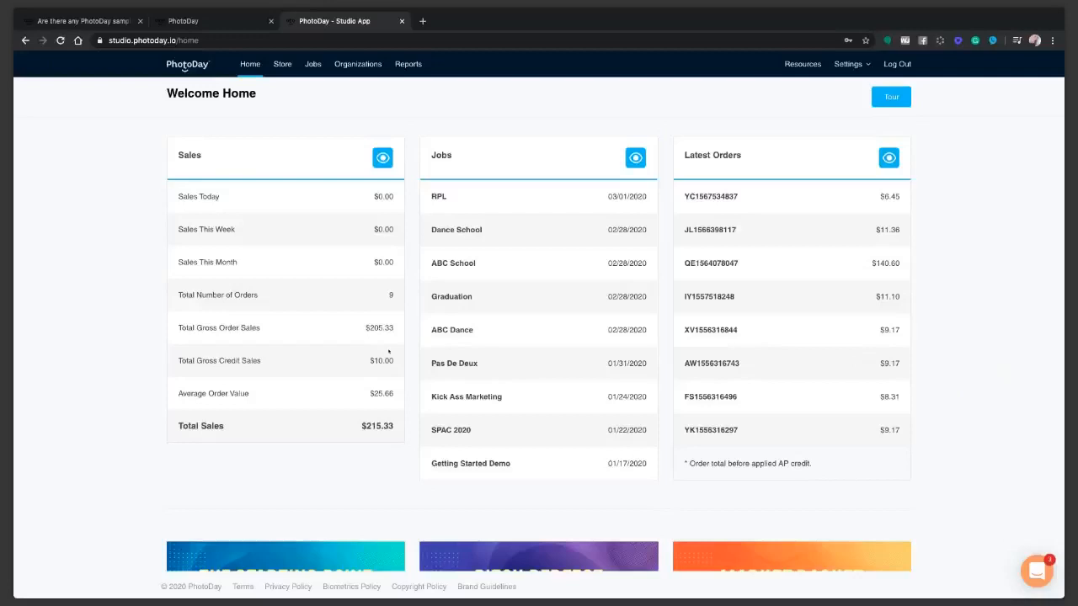
{"action": "scroll", "coordinate": [527, 318], "scroll_direction": "down", "scroll_amount": 3}
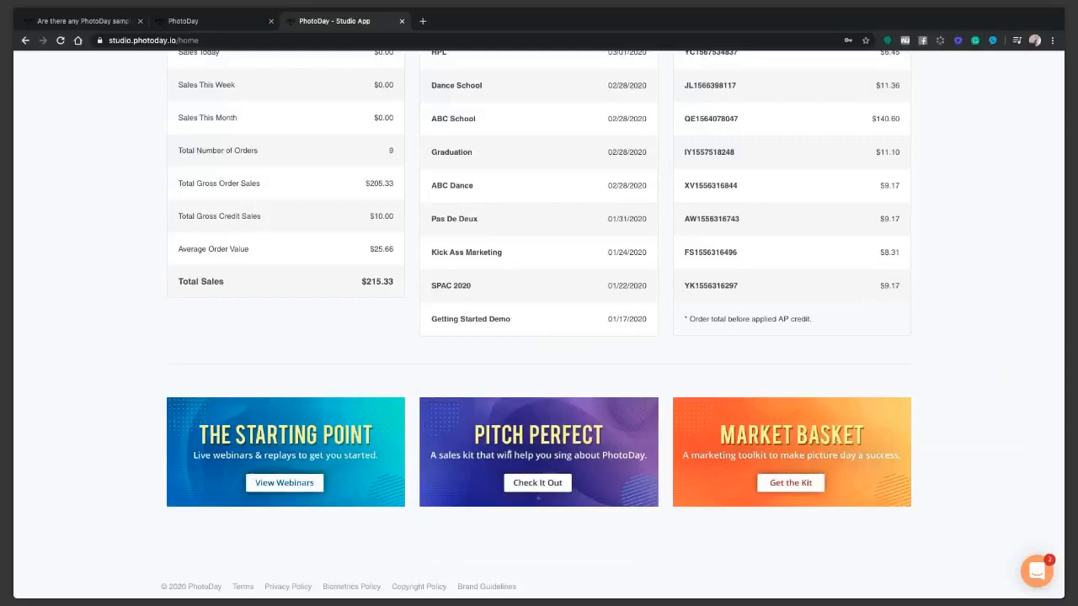
Open the Pitch Perfect Sales Kit and browse its promo videos and Powered by PhotoDay sell sheet.
{"action": "left_click", "coordinate": [537, 484]}
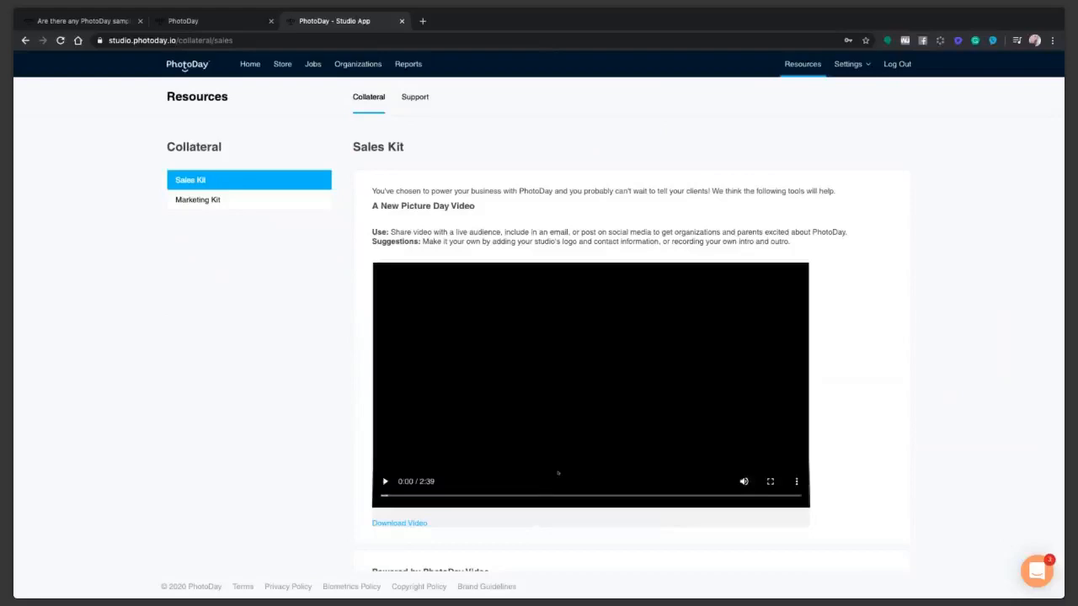
{"action": "scroll", "coordinate": [557, 473], "scroll_direction": "down", "scroll_amount": 2}
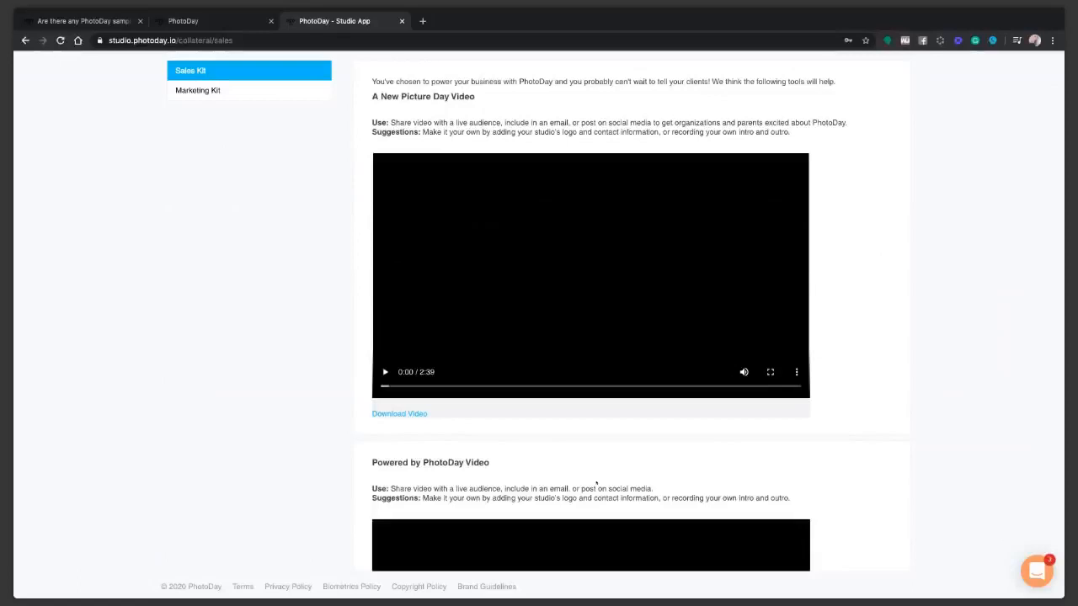
{"action": "scroll", "coordinate": [688, 441], "scroll_direction": "down", "scroll_amount": 6}
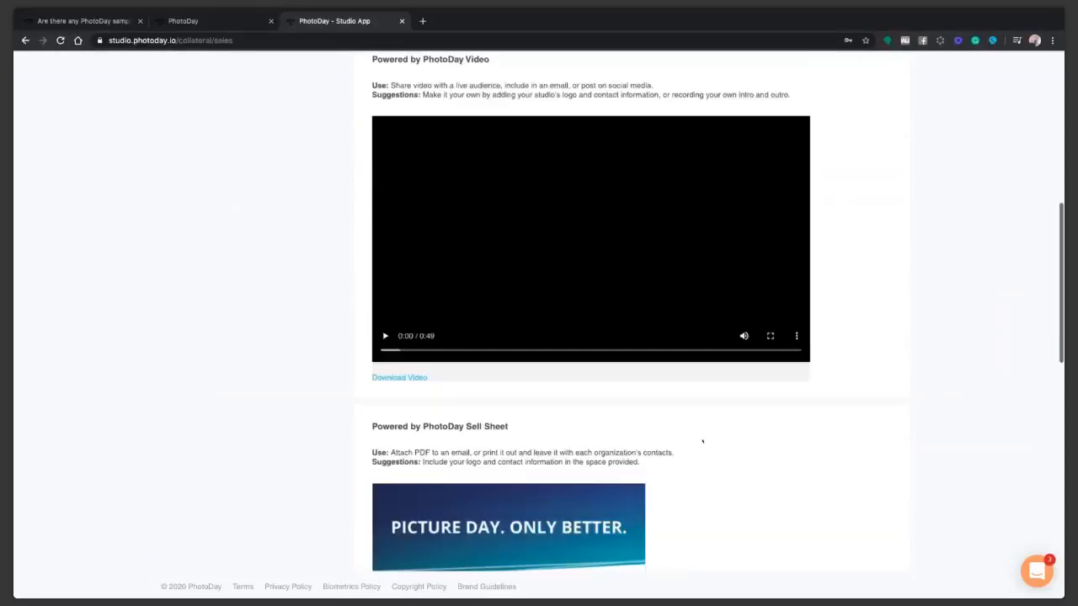
{"action": "scroll", "coordinate": [702, 441], "scroll_direction": "down", "scroll_amount": 3}
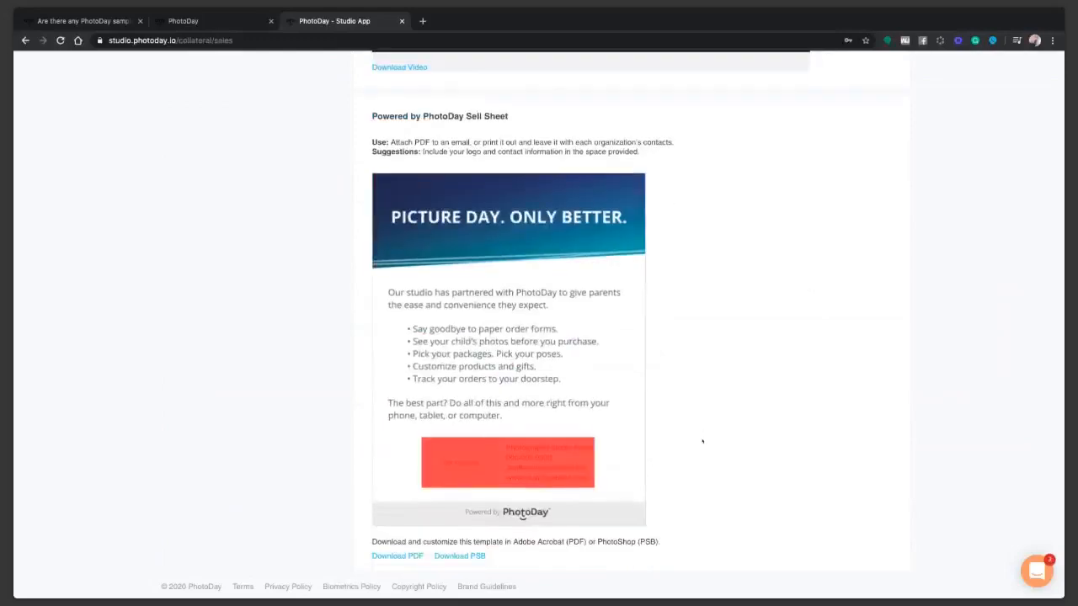
{"action": "scroll", "coordinate": [716, 431], "scroll_direction": "down", "scroll_amount": 1}
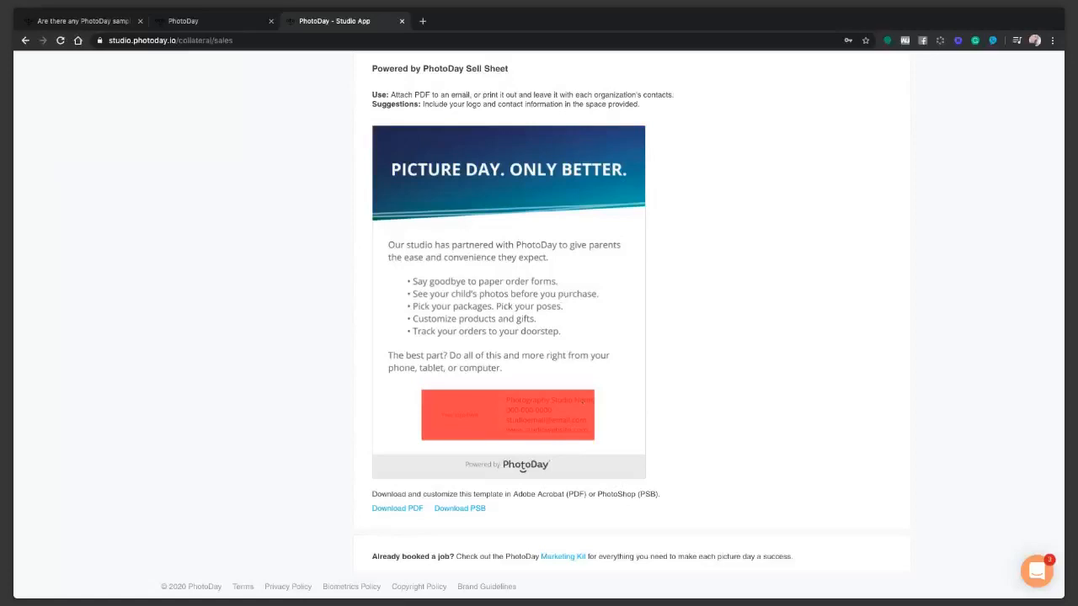
{"action": "scroll", "coordinate": [583, 413], "scroll_direction": "down", "scroll_amount": 1}
{"action": "scroll", "coordinate": [583, 413], "scroll_direction": "up", "scroll_amount": 1}
{"action": "scroll", "coordinate": [587, 406], "scroll_direction": "down", "scroll_amount": 3}
{"action": "scroll", "coordinate": [587, 406], "scroll_direction": "down", "scroll_amount": 1}
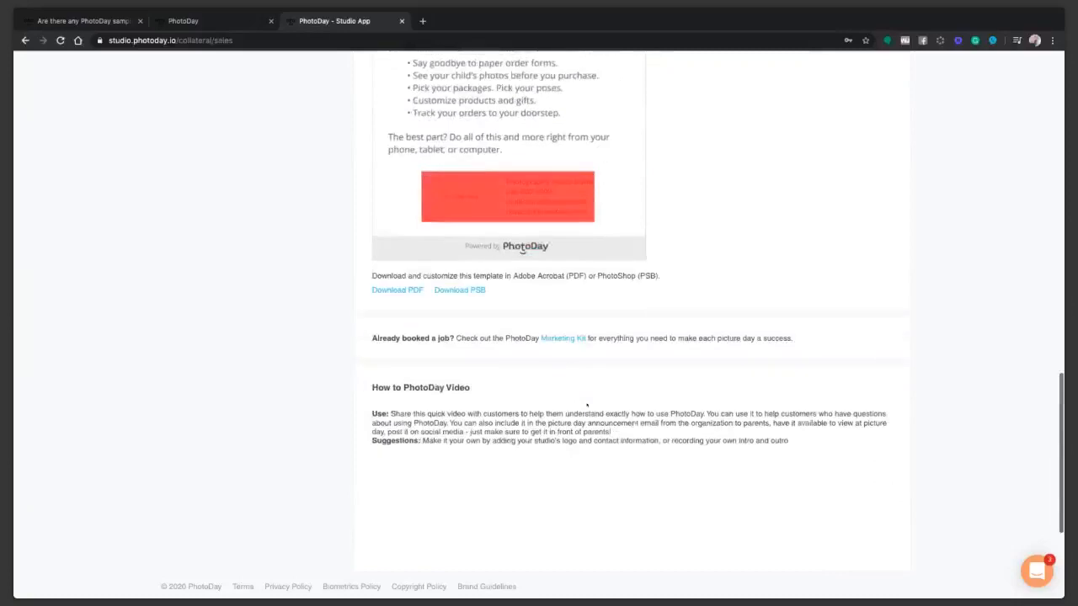
{"action": "scroll", "coordinate": [587, 405], "scroll_direction": "up", "scroll_amount": 10}
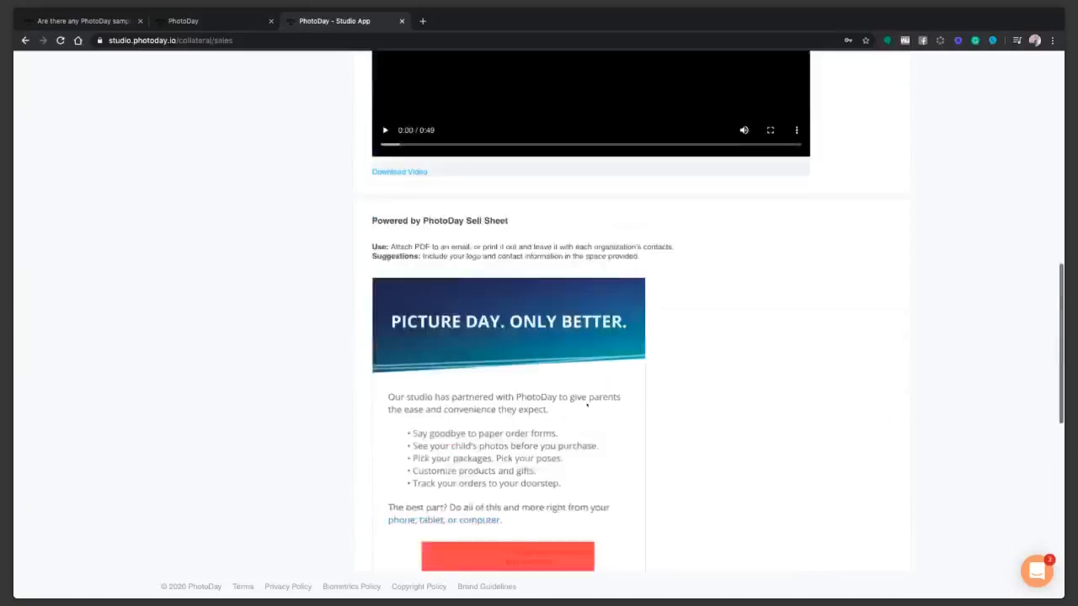
{"action": "scroll", "coordinate": [587, 405], "scroll_direction": "up", "scroll_amount": 1}
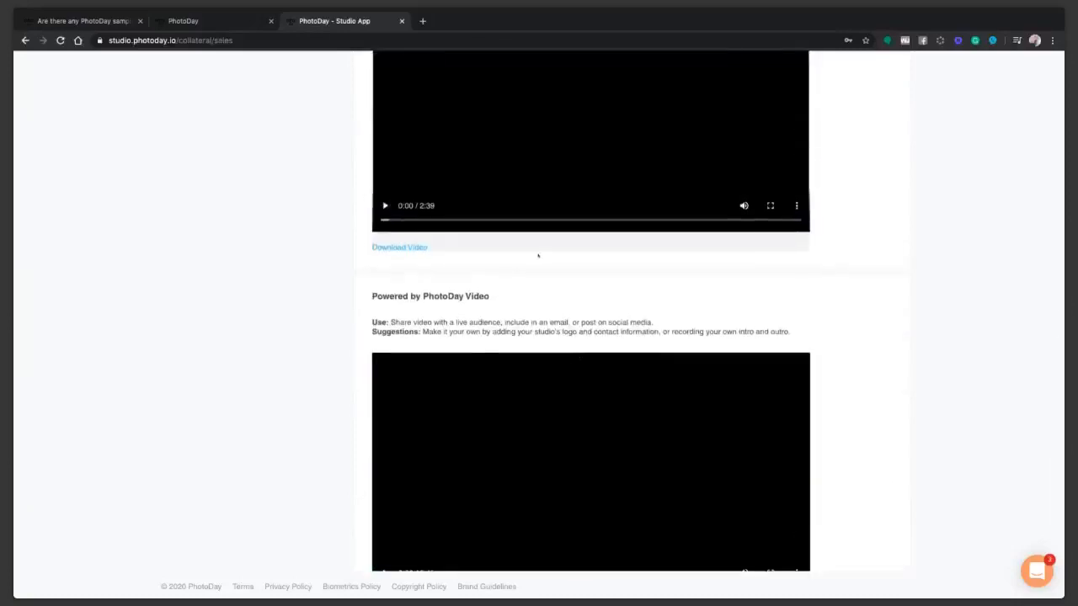
{"action": "scroll", "coordinate": [576, 474], "scroll_direction": "down", "scroll_amount": 1}
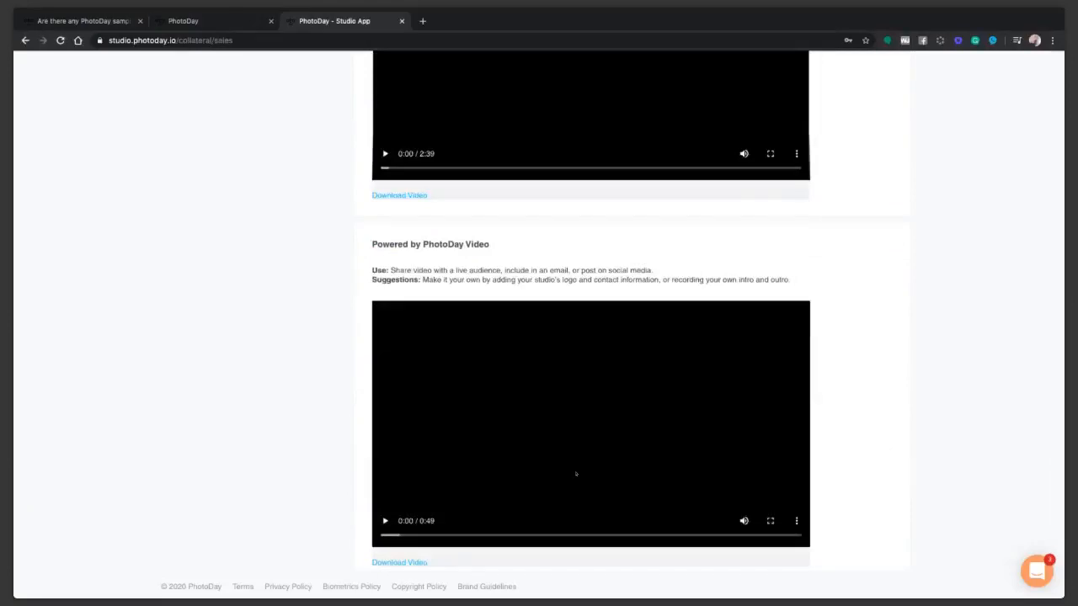
{"action": "scroll", "coordinate": [576, 474], "scroll_direction": "up", "scroll_amount": 2}
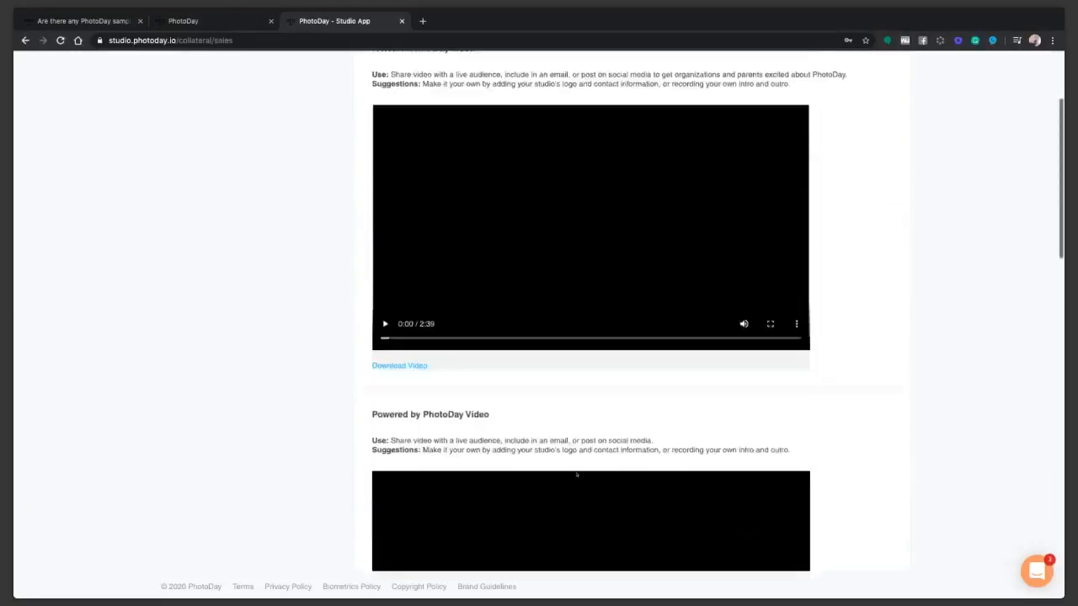
{"action": "scroll", "coordinate": [576, 475], "scroll_direction": "up", "scroll_amount": 2}
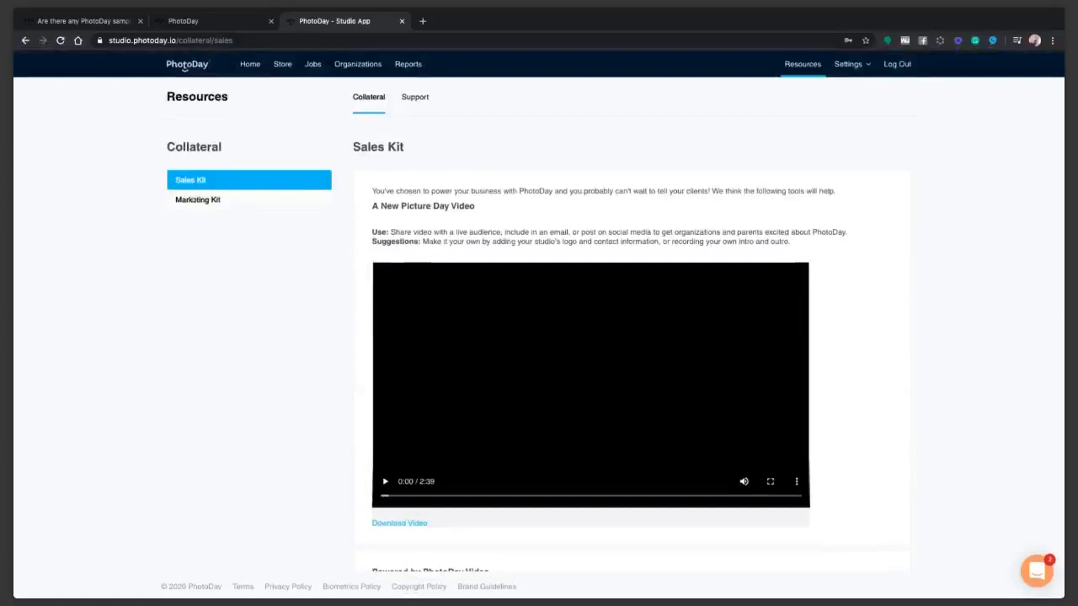
{"action": "left_click", "coordinate": [198, 199]}
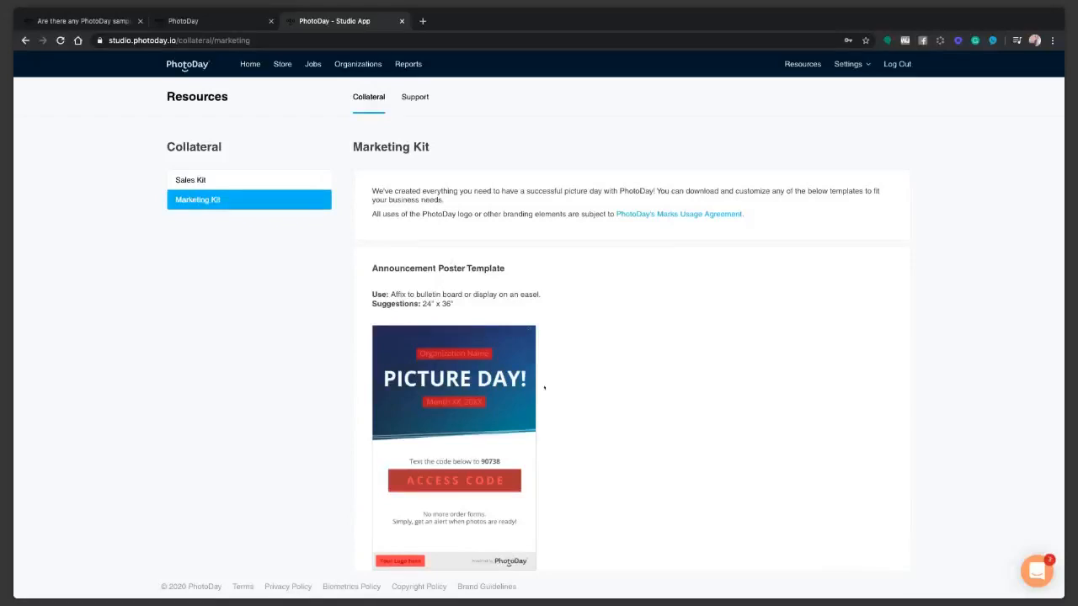
{"action": "scroll", "coordinate": [544, 388], "scroll_direction": "down", "scroll_amount": 6}
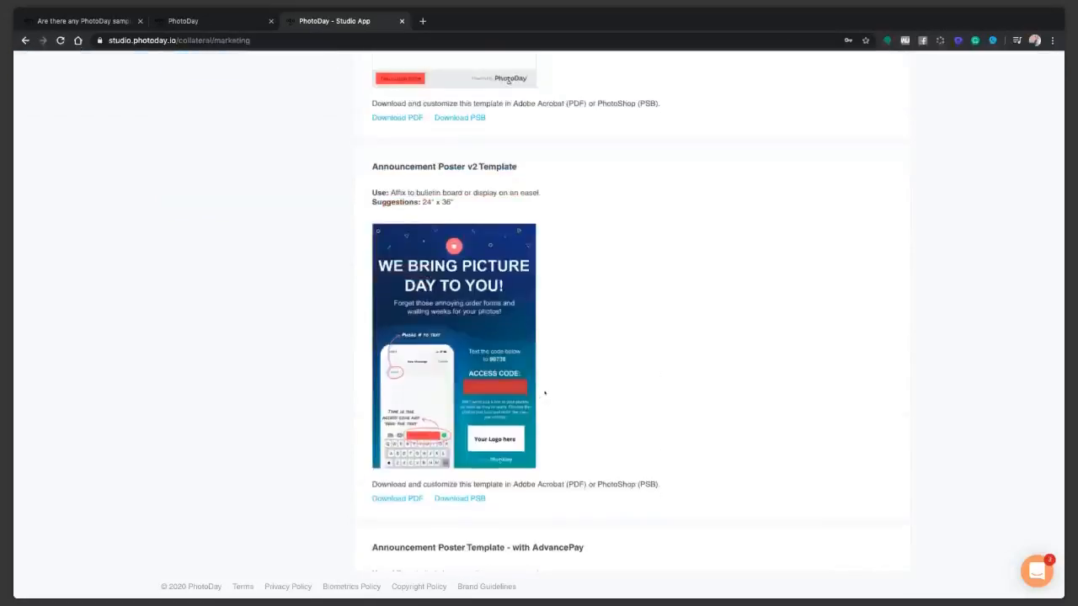
{"action": "scroll", "coordinate": [544, 393], "scroll_direction": "down", "scroll_amount": 6}
{"action": "scroll", "coordinate": [544, 393], "scroll_direction": "down", "scroll_amount": 12}
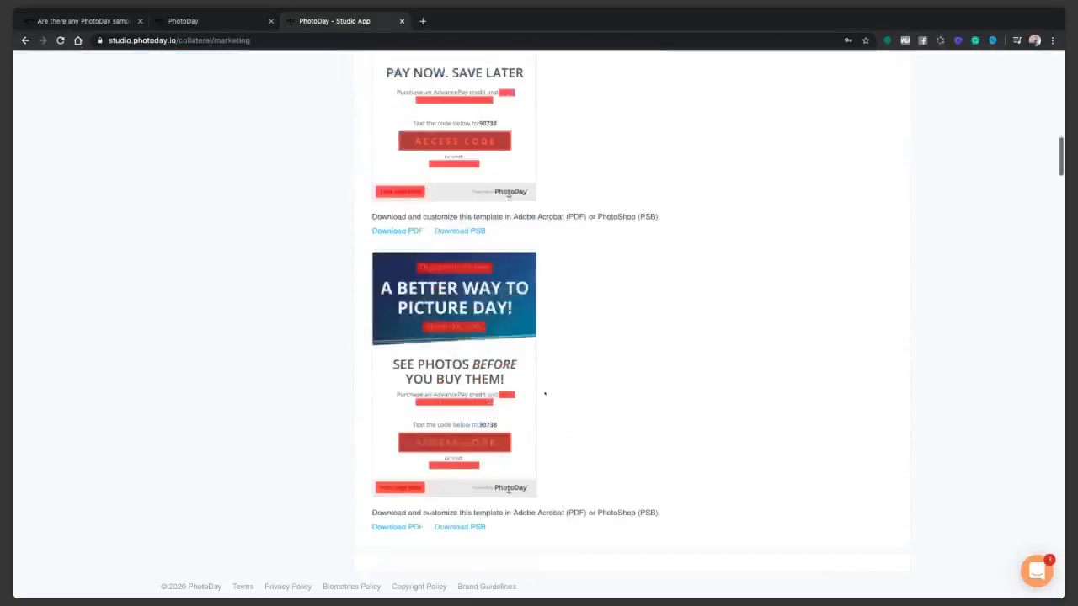
{"action": "scroll", "coordinate": [544, 393], "scroll_direction": "down", "scroll_amount": 6}
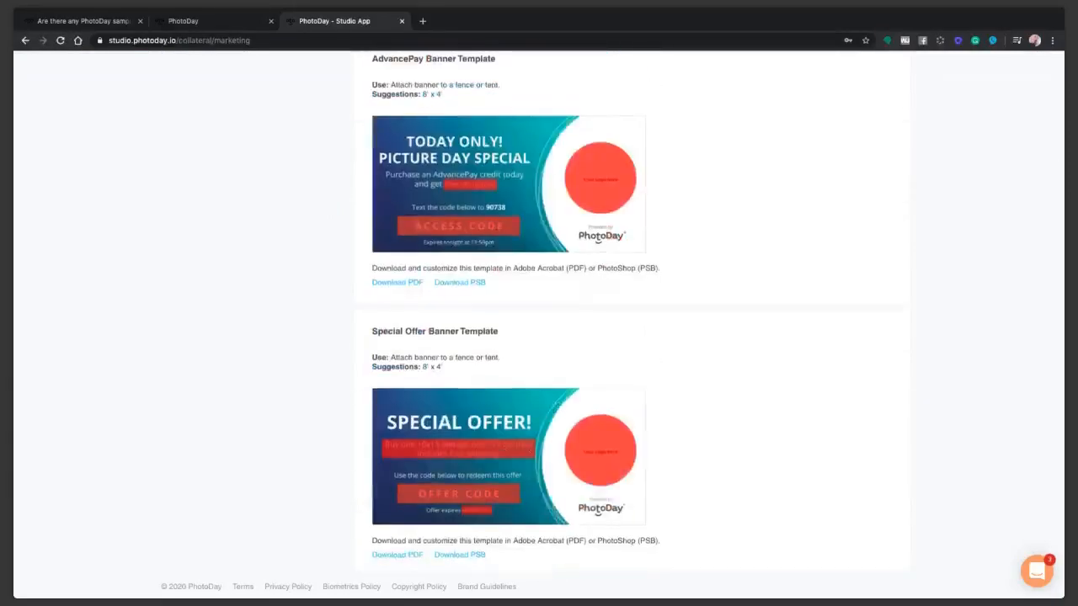
{"action": "scroll", "coordinate": [575, 469], "scroll_direction": "down", "scroll_amount": 3}
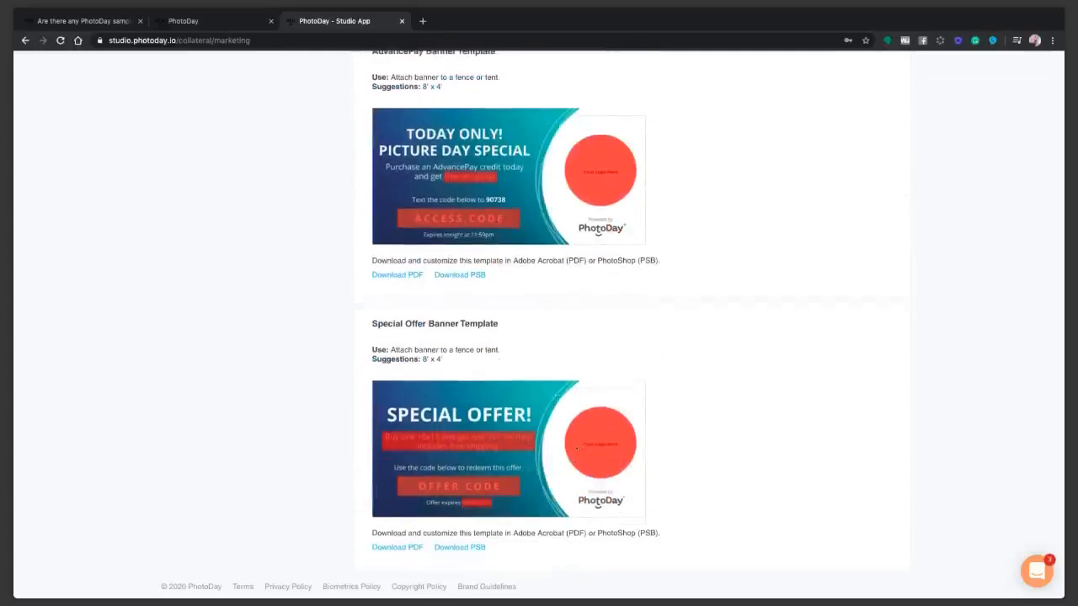
{"action": "scroll", "coordinate": [560, 468], "scroll_direction": "down", "scroll_amount": 4}
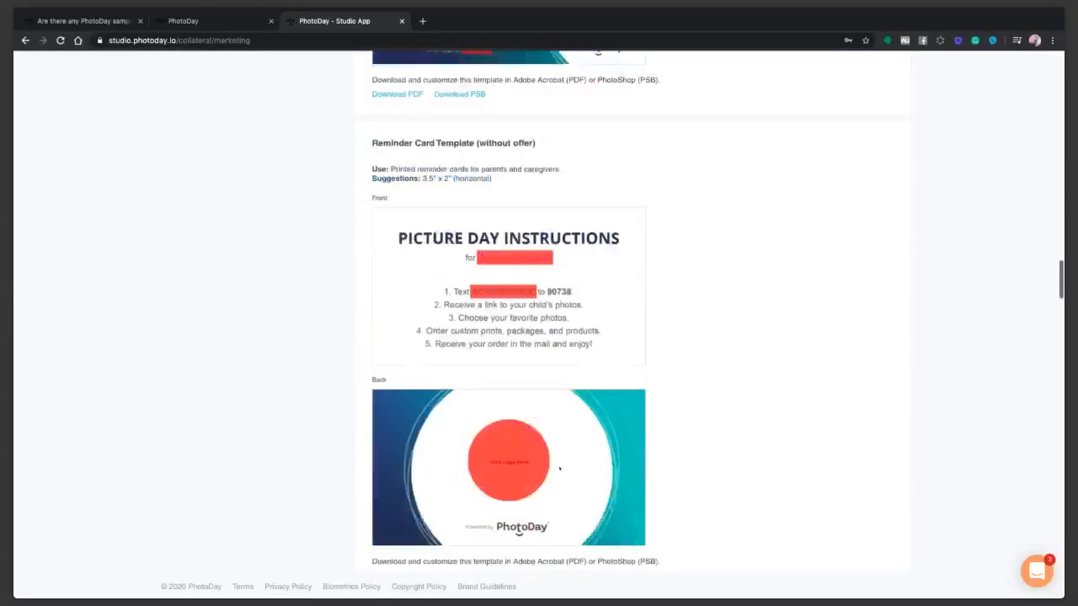
{"action": "scroll", "coordinate": [560, 468], "scroll_direction": "down", "scroll_amount": 6}
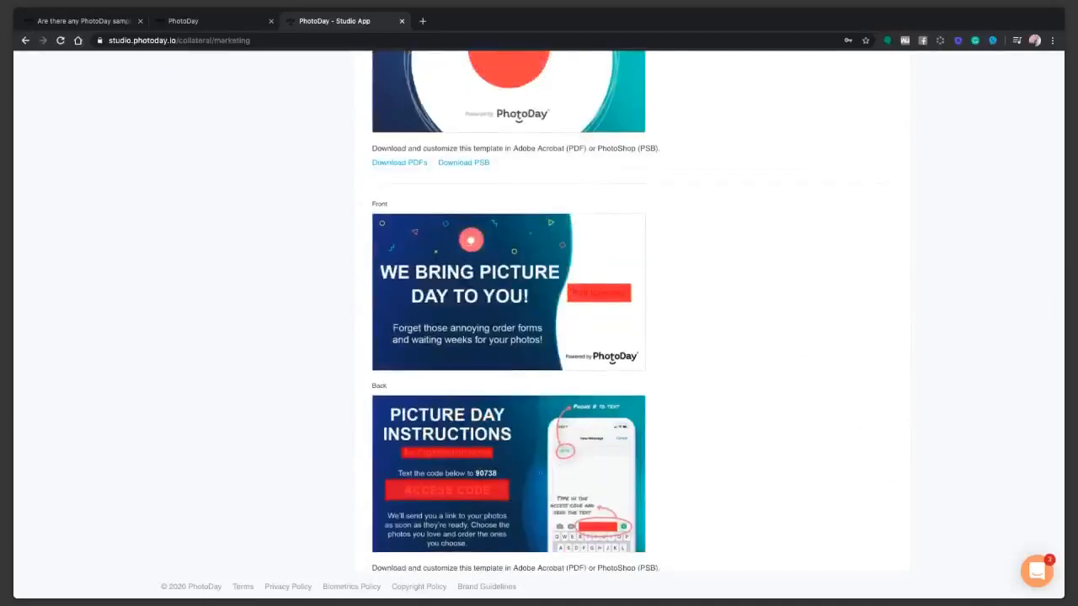
{"action": "scroll", "coordinate": [540, 474], "scroll_direction": "down", "scroll_amount": 5}
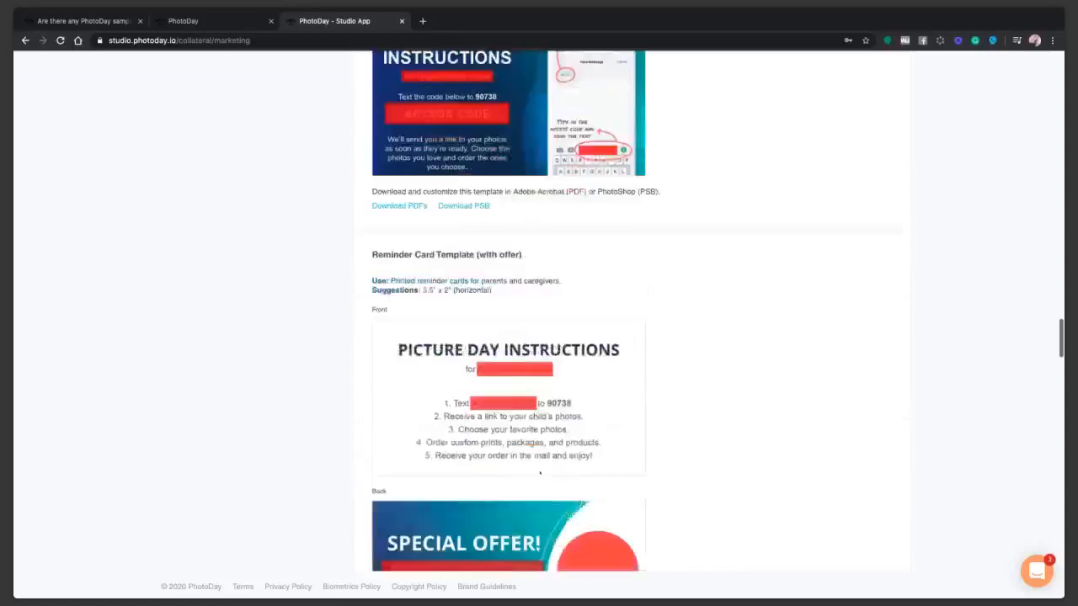
{"action": "scroll", "coordinate": [539, 474], "scroll_direction": "down", "scroll_amount": 4}
{"action": "scroll", "coordinate": [540, 473], "scroll_direction": "down", "scroll_amount": 3}
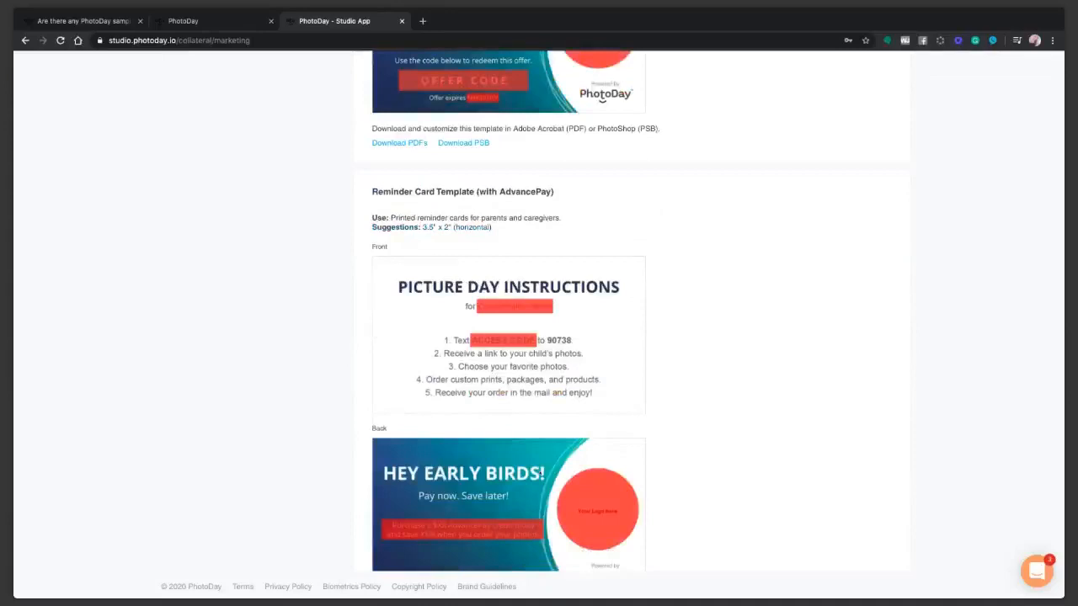
{"action": "scroll", "coordinate": [540, 474], "scroll_direction": "down", "scroll_amount": 15}
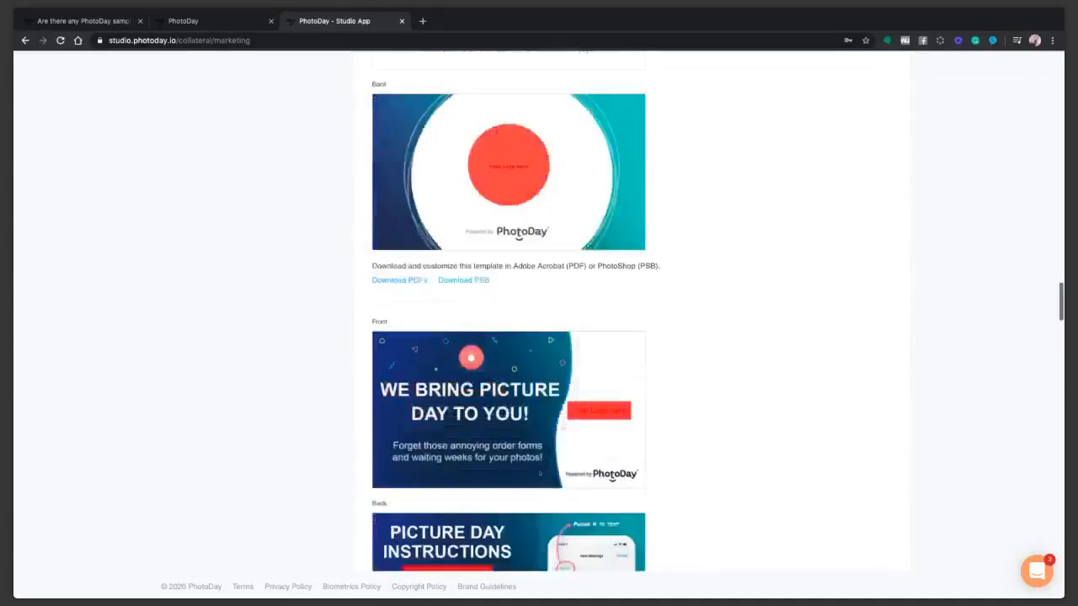
{"action": "scroll", "coordinate": [540, 473], "scroll_direction": "up", "scroll_amount": 15}
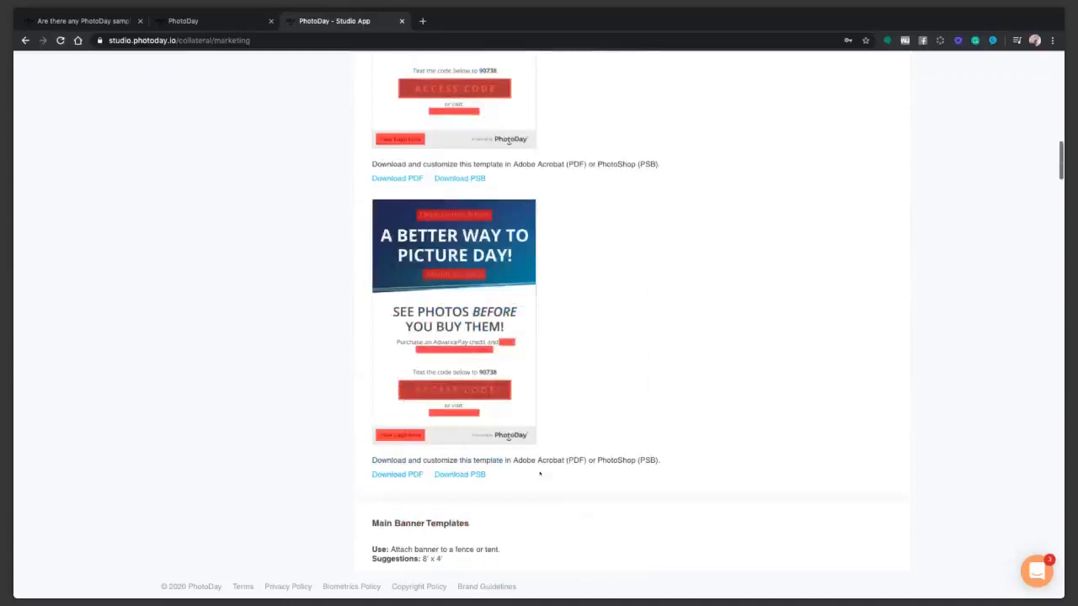
Go back to the Welcome Home dashboard from the collateral page.
{"action": "left_click", "coordinate": [250, 65]}
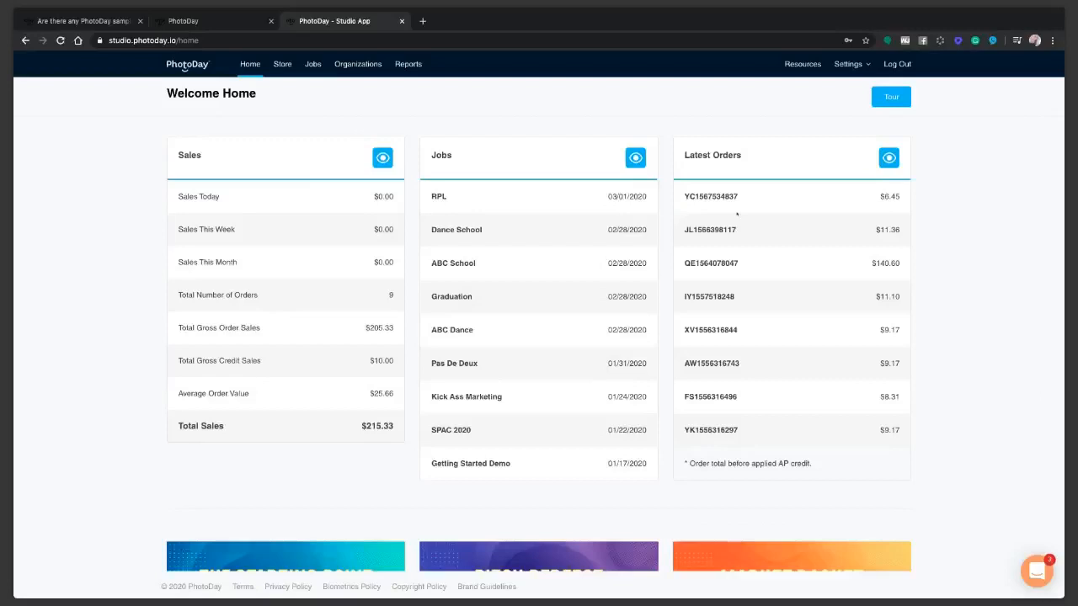
{"action": "scroll", "coordinate": [843, 406], "scroll_direction": "down", "scroll_amount": 4}
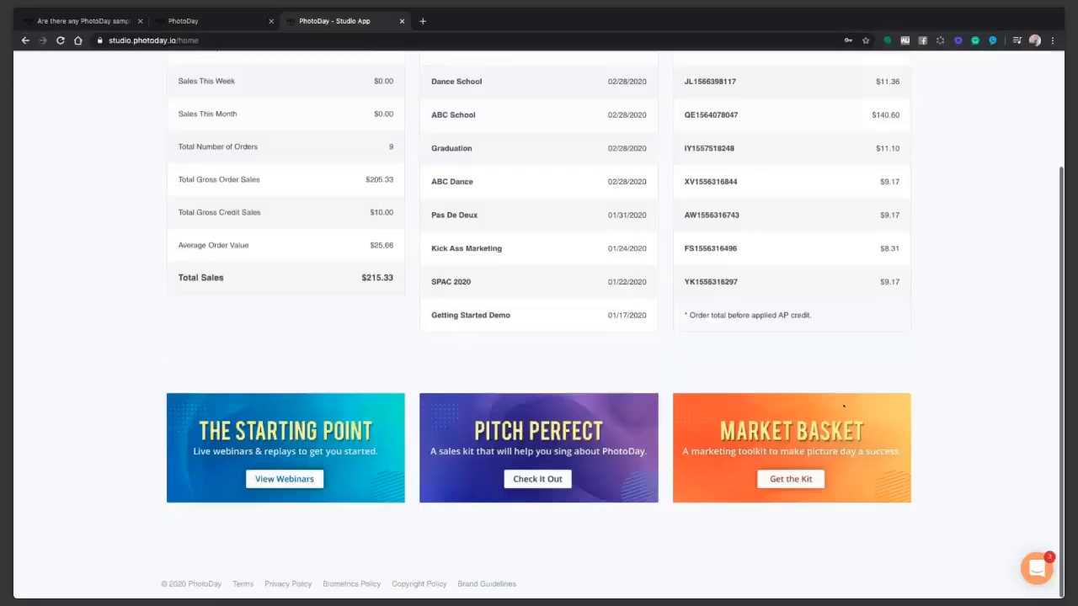
{"action": "scroll", "coordinate": [822, 380], "scroll_direction": "up", "scroll_amount": 4}
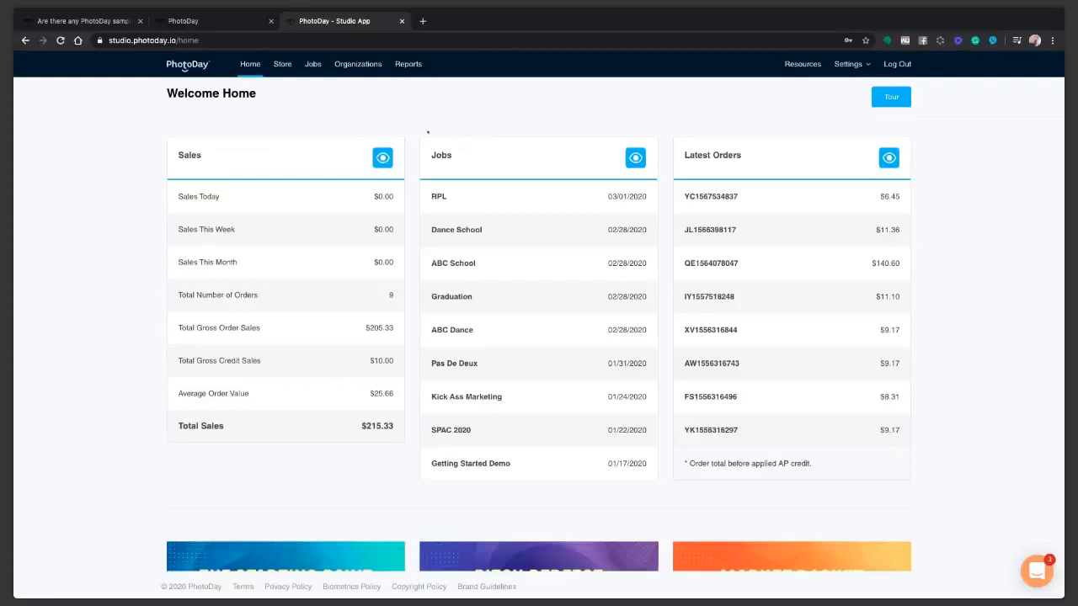
{"action": "left_click", "coordinate": [886, 97]}
Open Settings > My Studio to display the Studio Information page.
{"action": "left_click", "coordinate": [848, 64]}
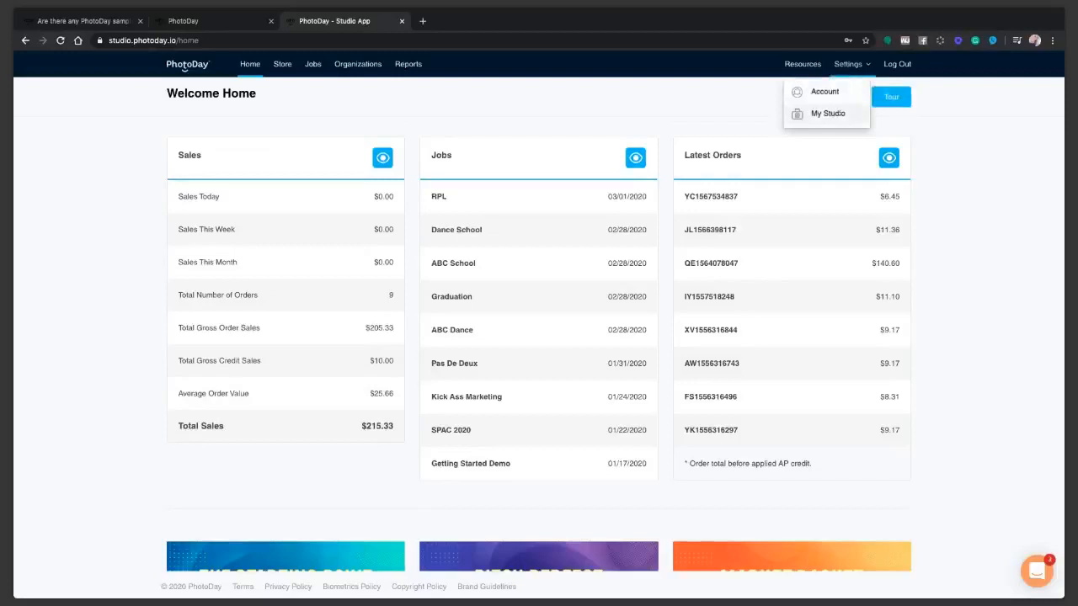
{"action": "left_click", "coordinate": [833, 116]}
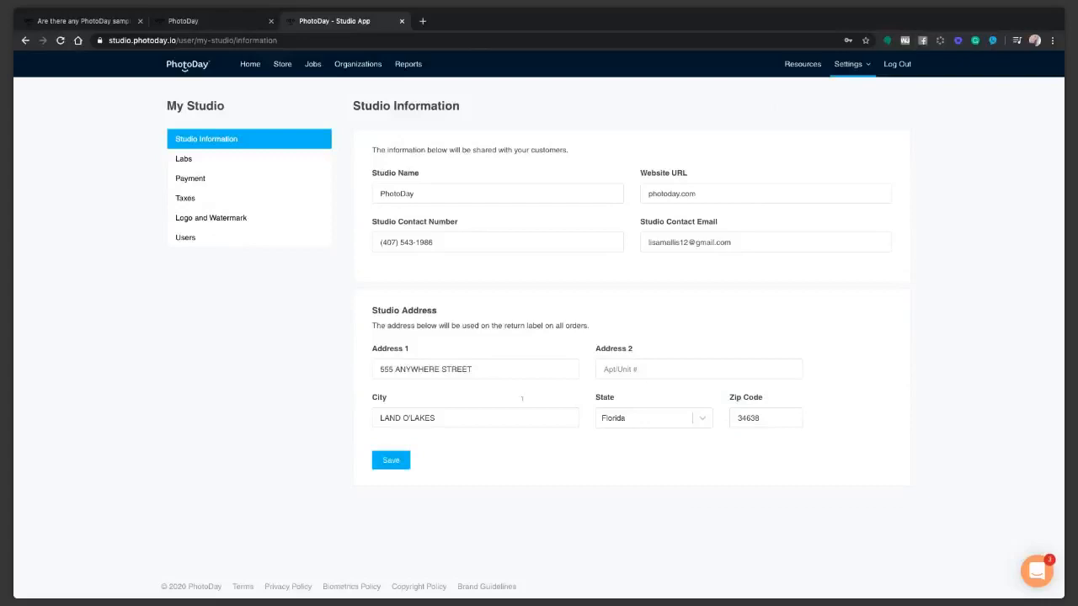
Check the studio's added labs, then view Payment settings showing Stripe connected.
{"action": "left_click", "coordinate": [184, 159]}
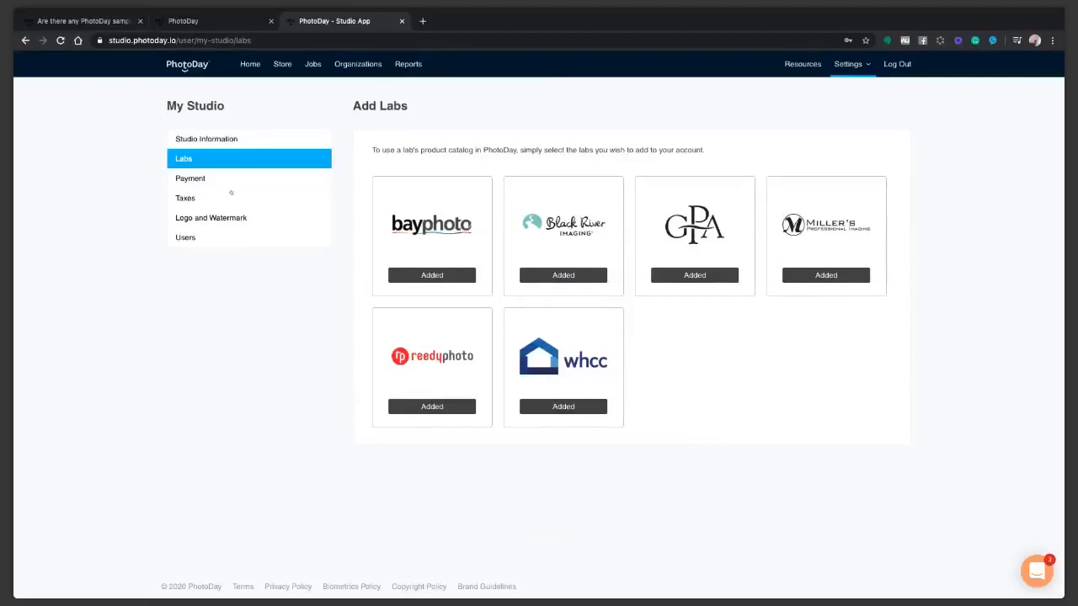
{"action": "left_click", "coordinate": [187, 180]}
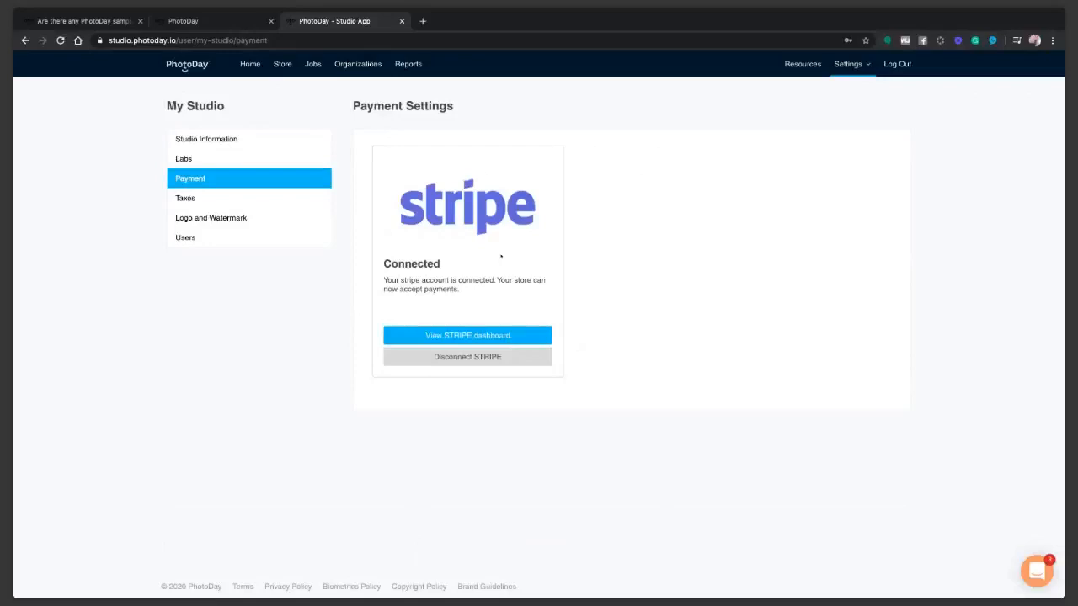
Show the My Studio Taxes page for adding a tax nexus by state and zip.
{"action": "left_click", "coordinate": [195, 199]}
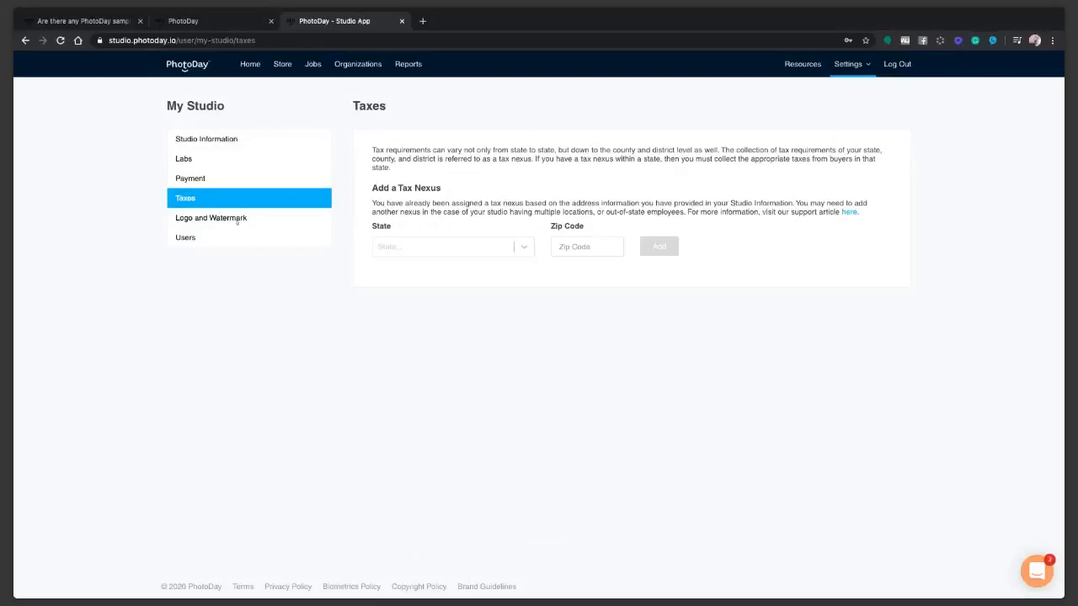
Show the My Studio Logo and Watermark page with the logo and watermark image.
{"action": "left_click", "coordinate": [202, 218]}
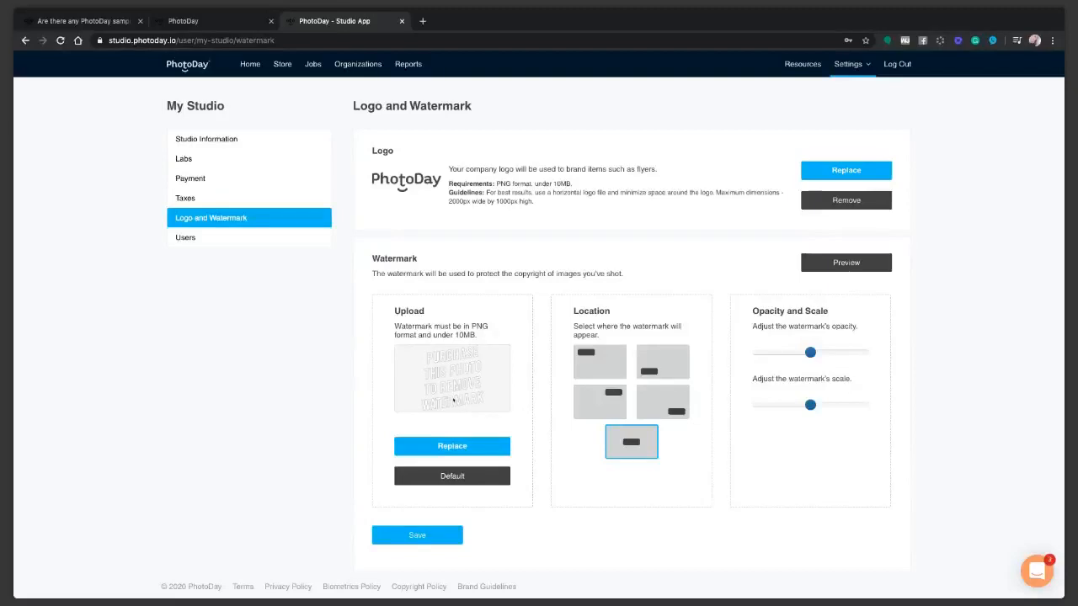
Preview the watermark on sample photos, then open Users to see Capture app invitations.
{"action": "left_click", "coordinate": [847, 264]}
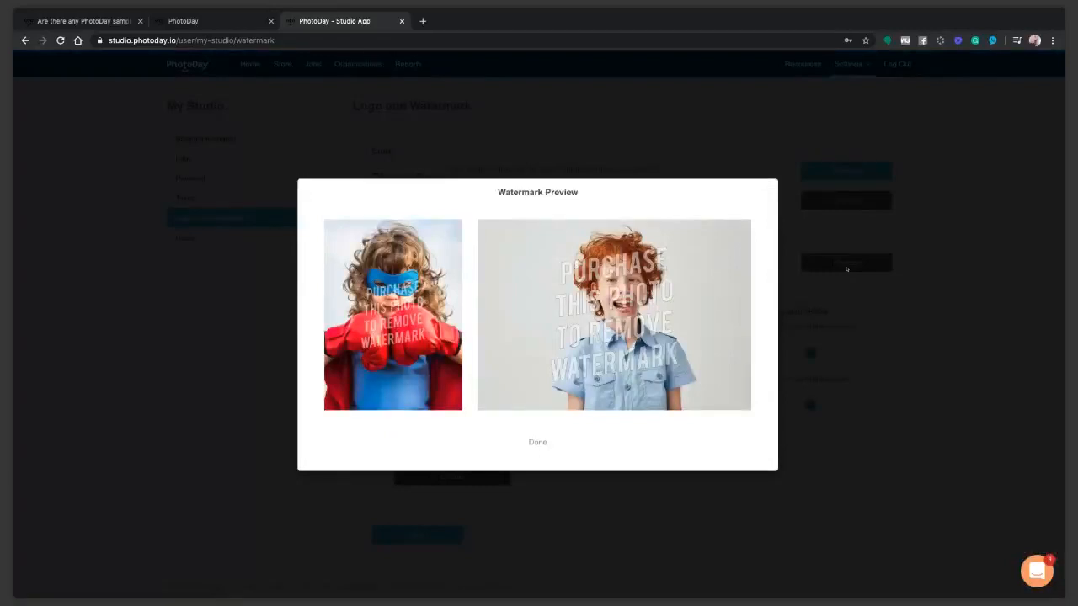
{"action": "left_click", "coordinate": [537, 442]}
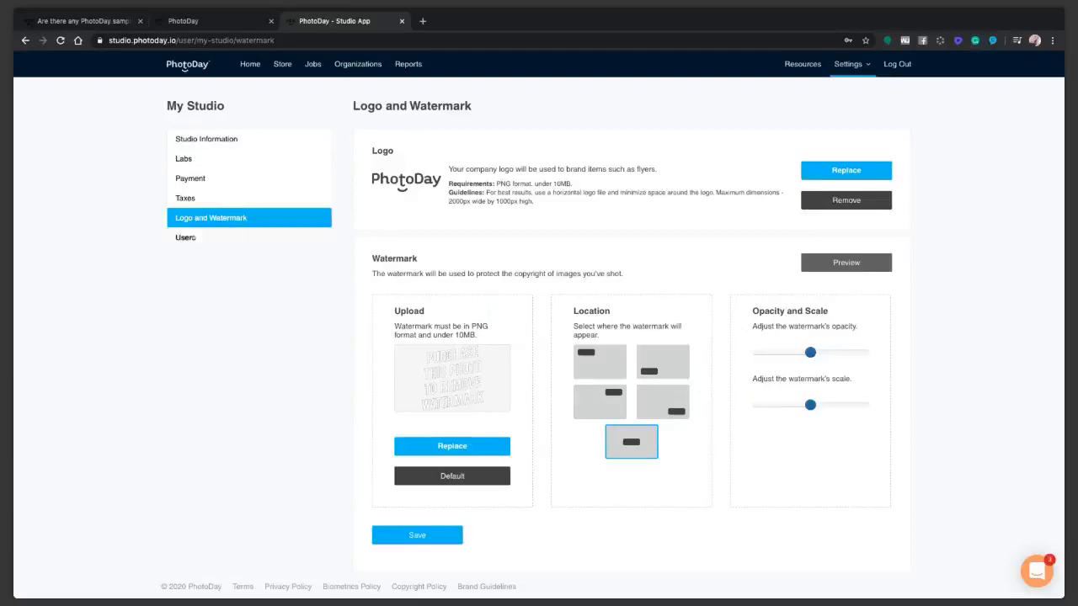
{"action": "left_click", "coordinate": [187, 239]}
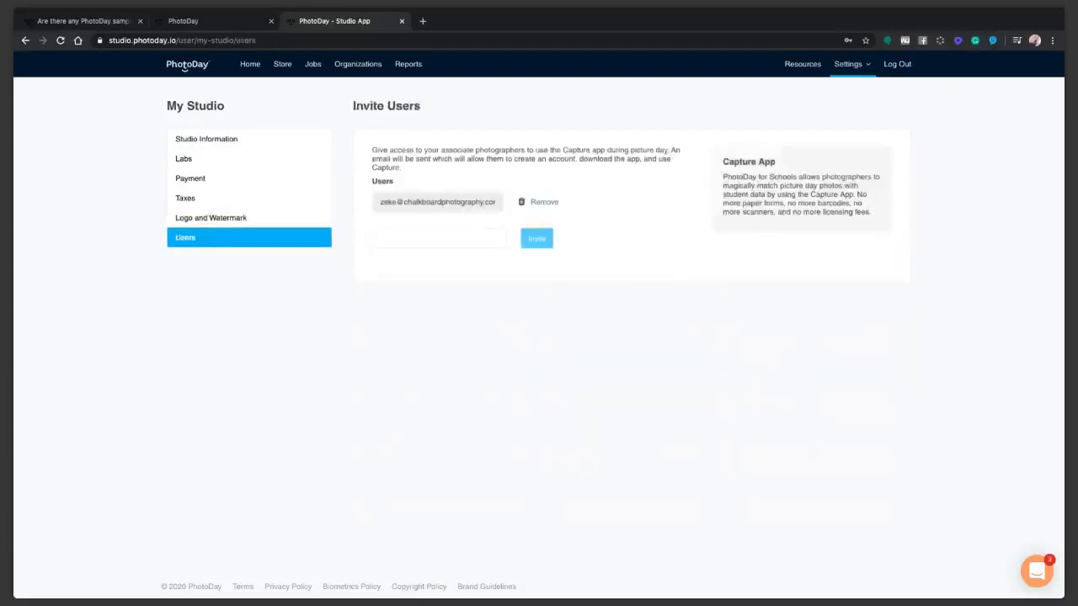
Remove the invited associate photographer from Capture users and return to the home dashboard.
{"action": "left_click", "coordinate": [526, 202]}
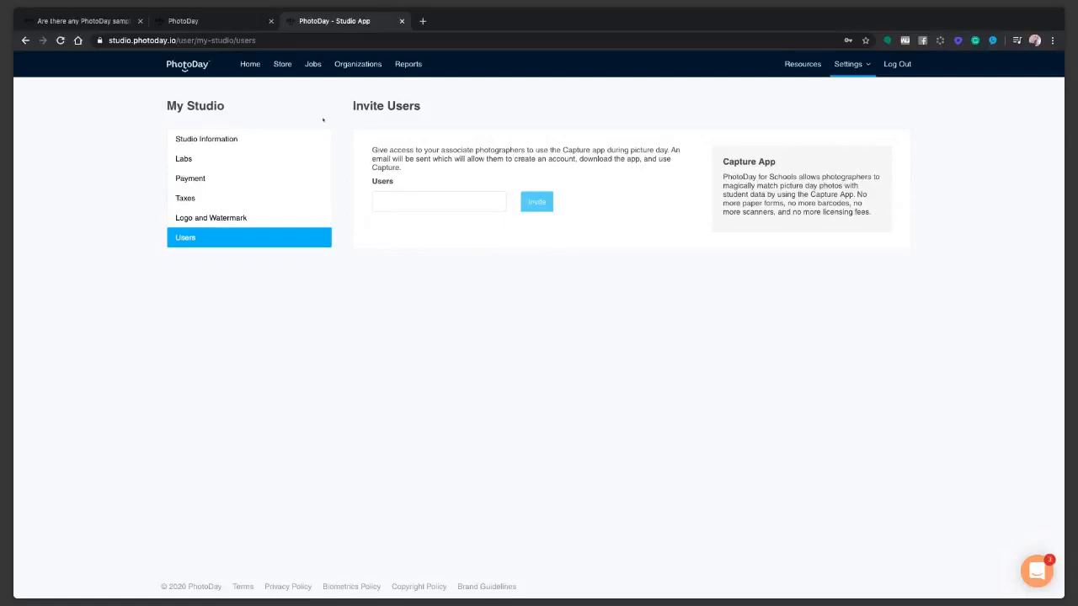
{"action": "left_click", "coordinate": [249, 66]}
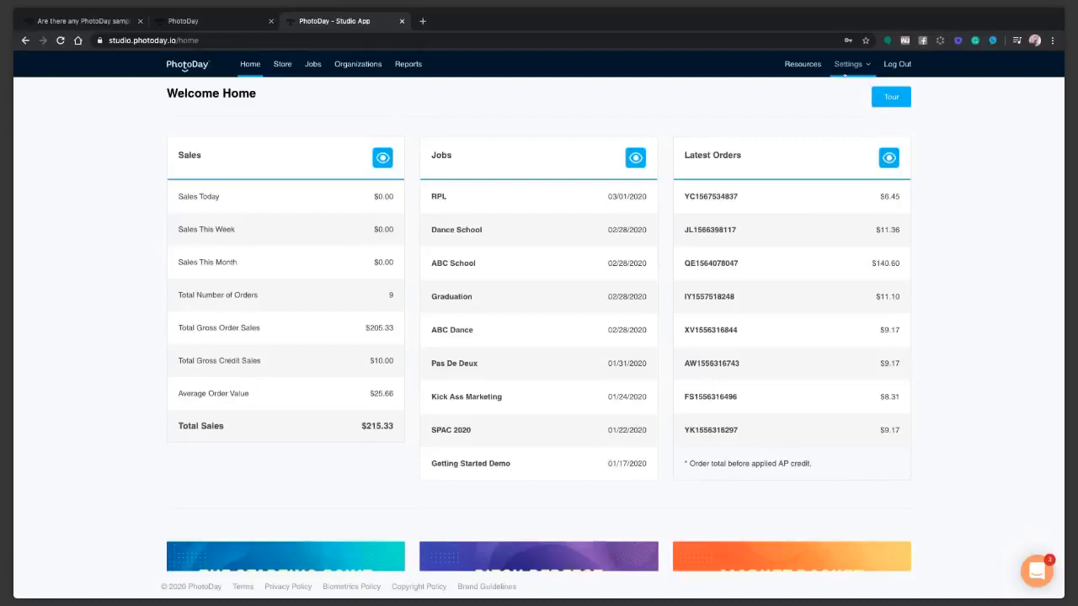
Go to the Store section and open the Price Sheets list.
{"action": "left_click", "coordinate": [276, 66]}
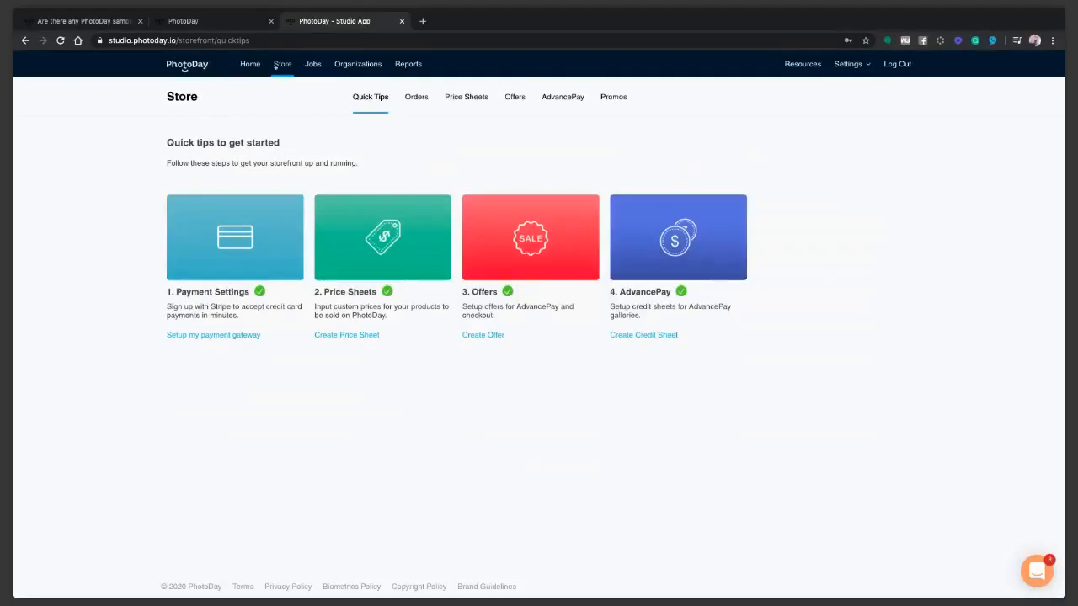
{"action": "left_click", "coordinate": [413, 224]}
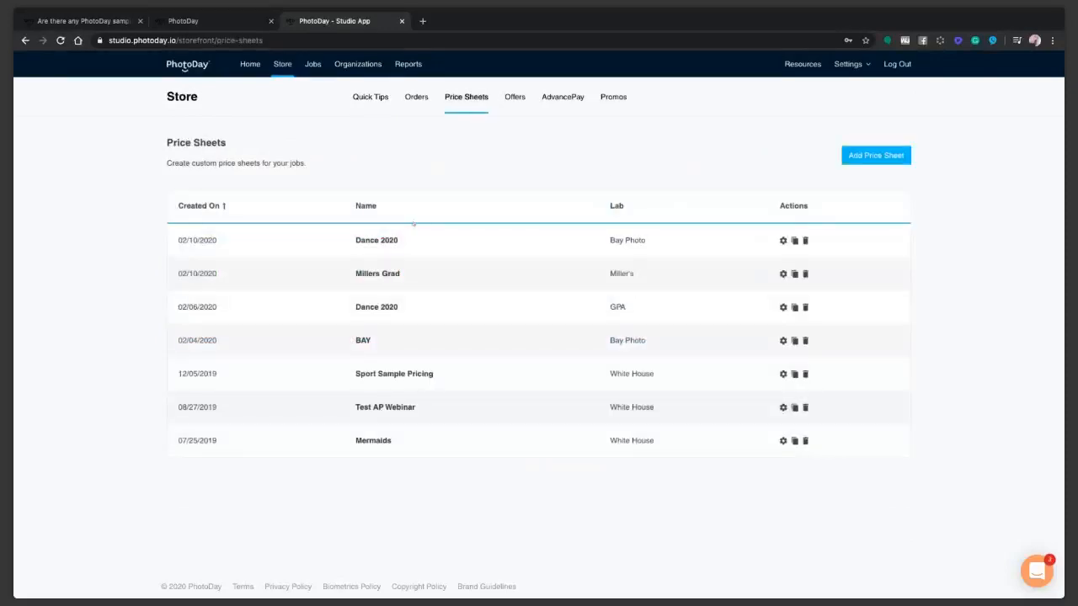
Start adding a new price sheet from the Price Sheets list.
{"action": "left_click", "coordinate": [851, 154]}
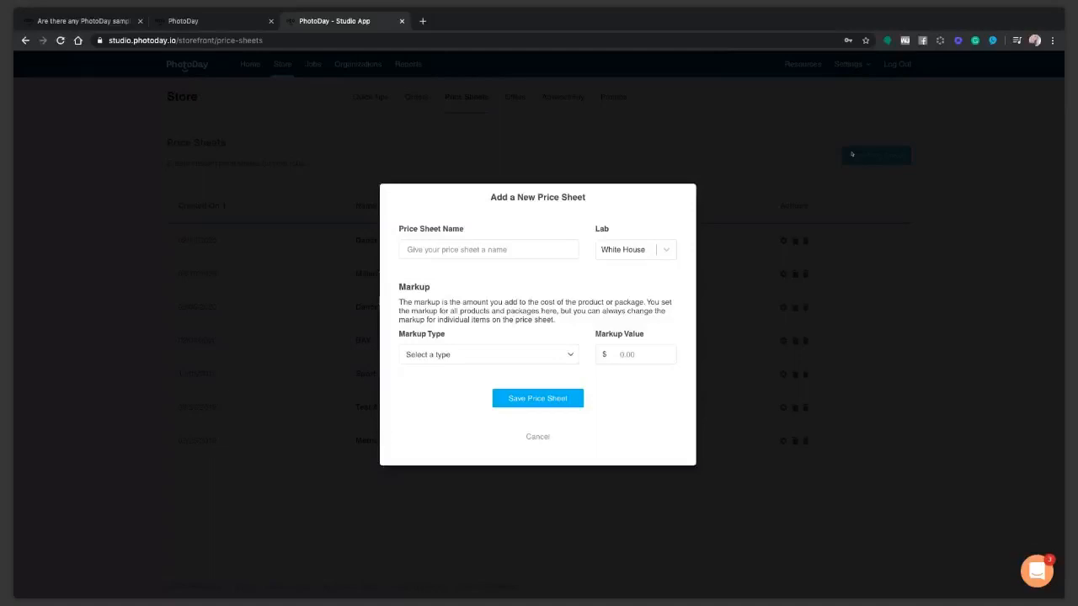
Name the new price sheet 'Sports Demo' and choose Reedy Photo as its lab.
{"action": "left_click", "coordinate": [427, 245]}
{"action": "type", "text": "Sports Demo"}
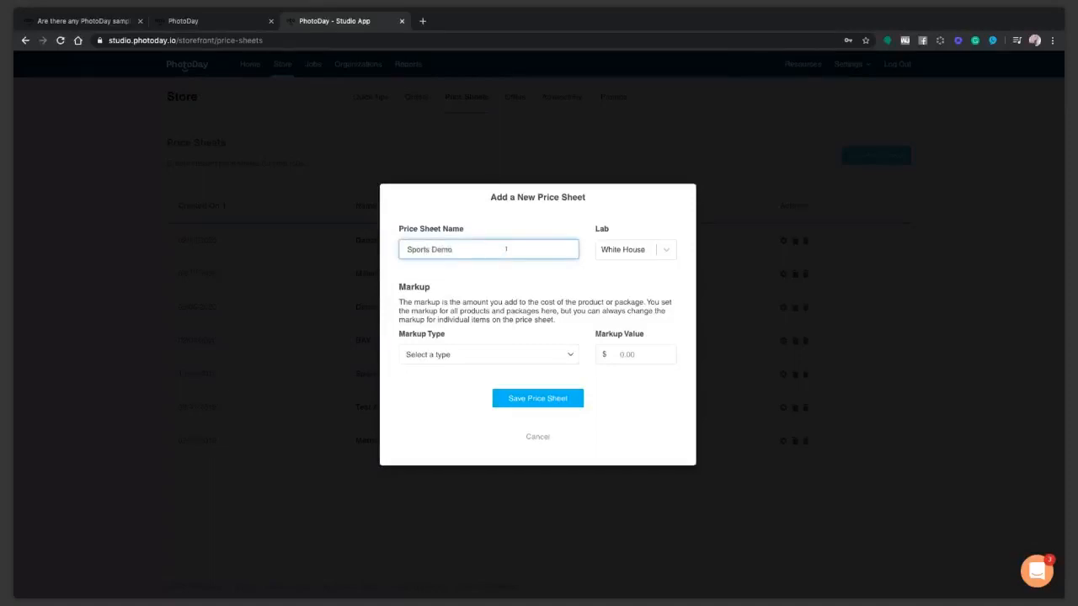
{"action": "left_click", "coordinate": [638, 249]}
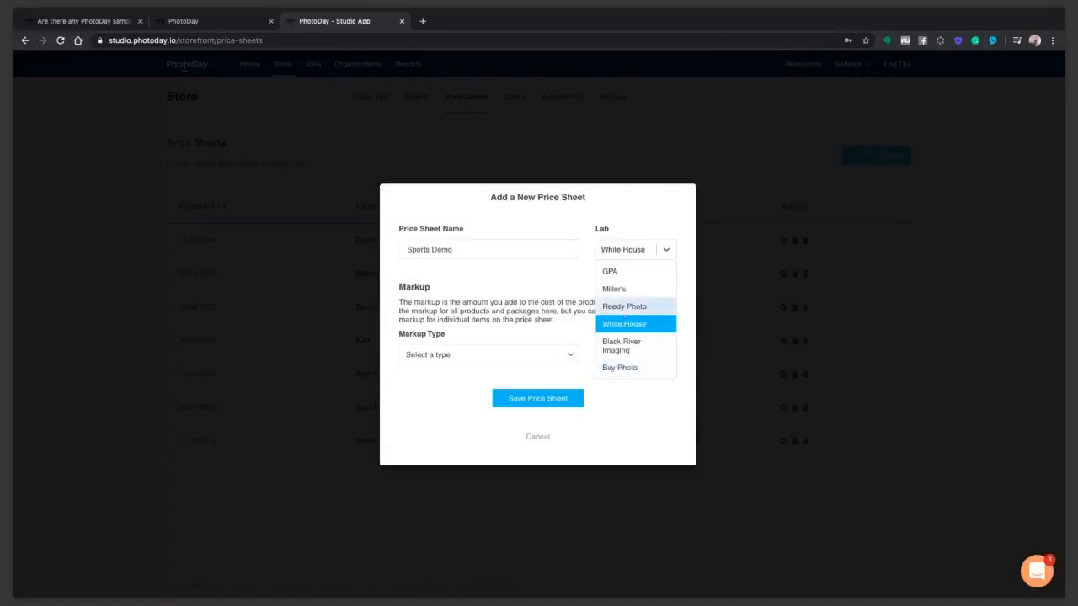
{"action": "left_click", "coordinate": [624, 307]}
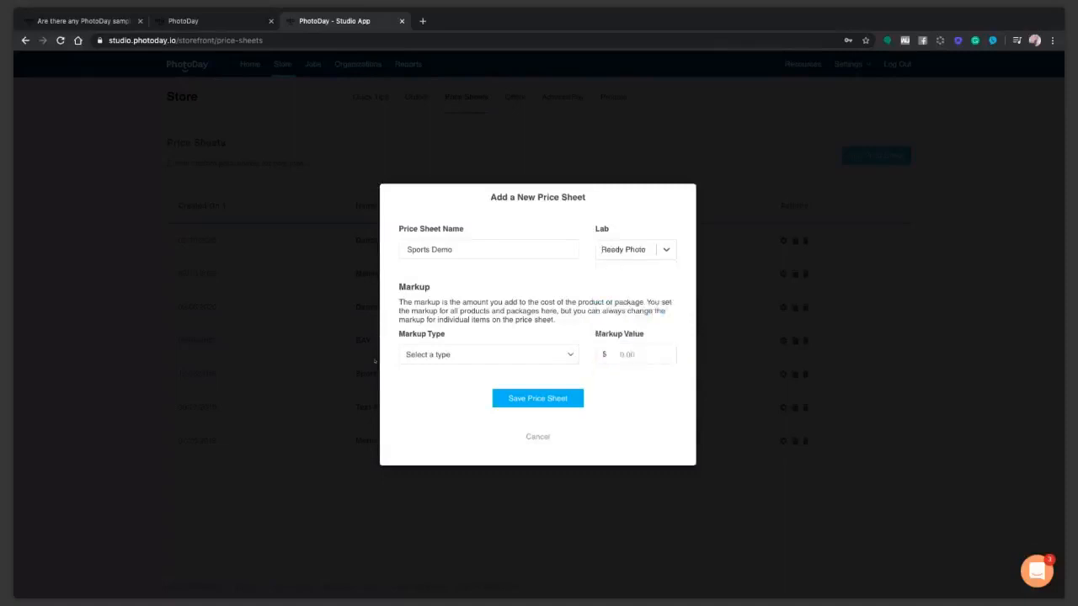
Set a Percent markup of 100 and save the price sheet.
{"action": "left_click", "coordinate": [438, 355]}
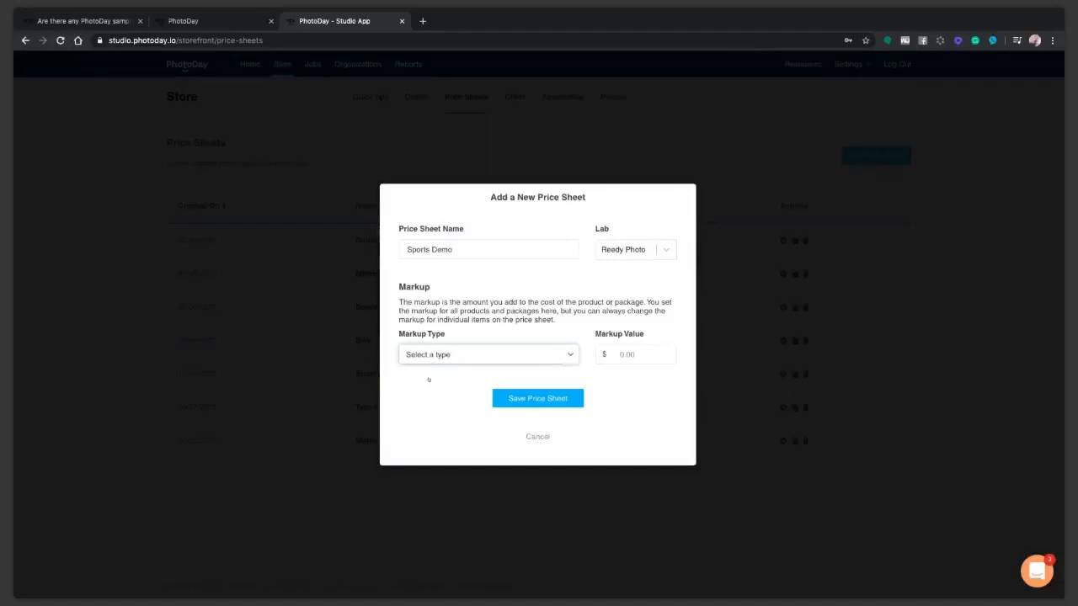
{"action": "left_click", "coordinate": [429, 380]}
{"action": "left_click", "coordinate": [623, 350]}
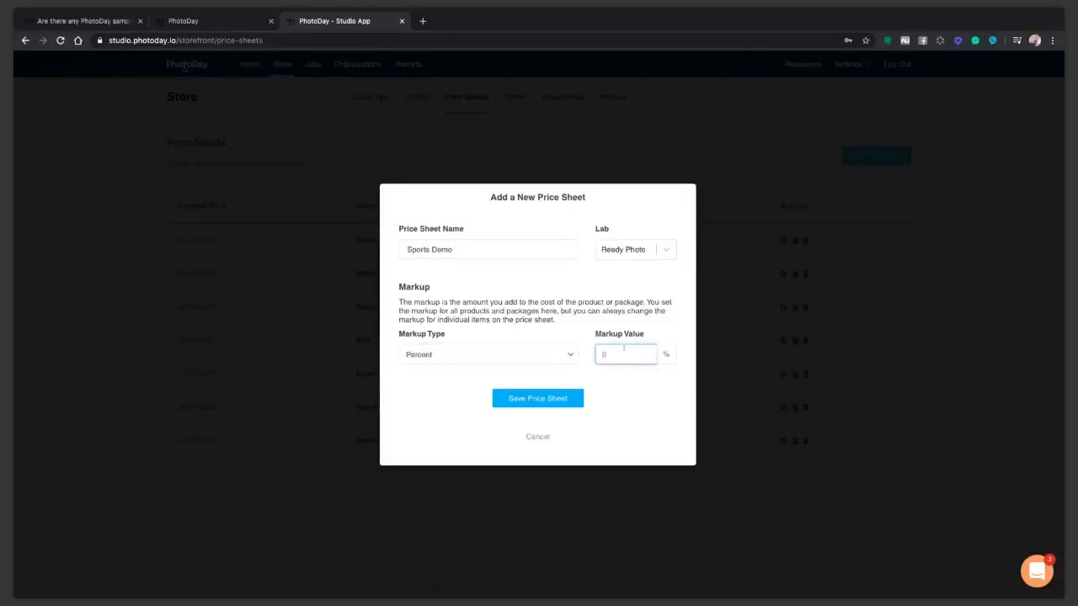
{"action": "type", "text": "100"}
{"action": "left_click", "coordinate": [554, 399]}
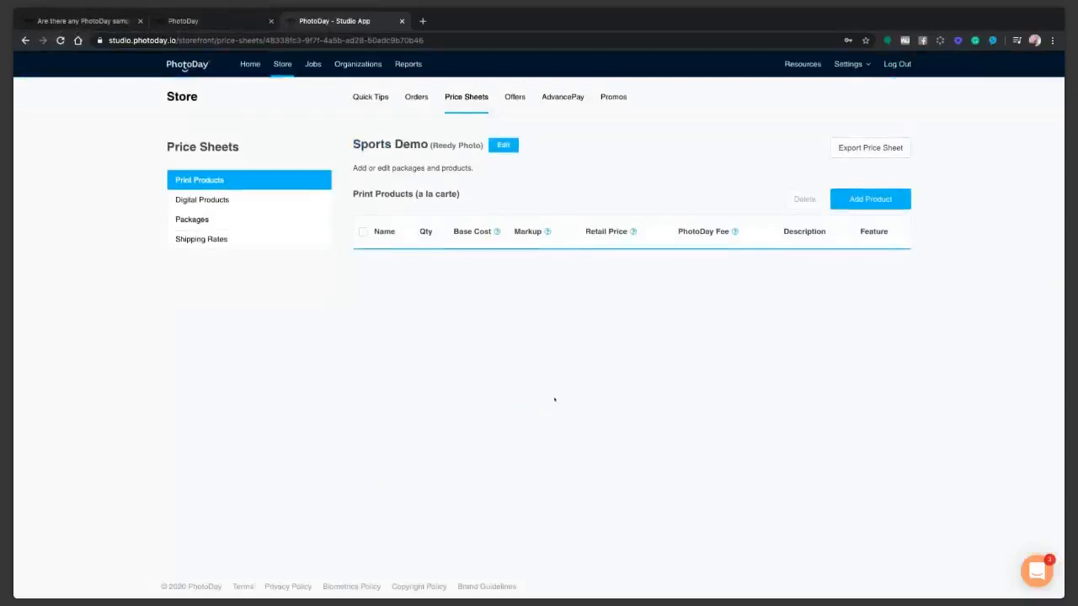
Show the Sports Demo price sheet's Shipping Rates with Ground, Priority and Express options.
{"action": "left_click", "coordinate": [195, 241]}
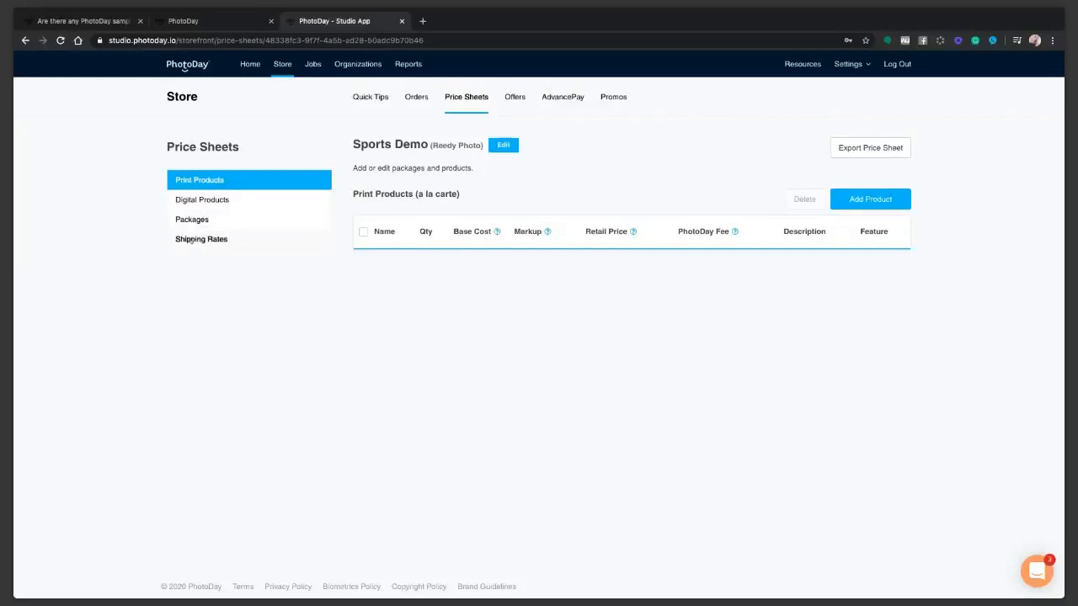
{"action": "left_click", "coordinate": [190, 241]}
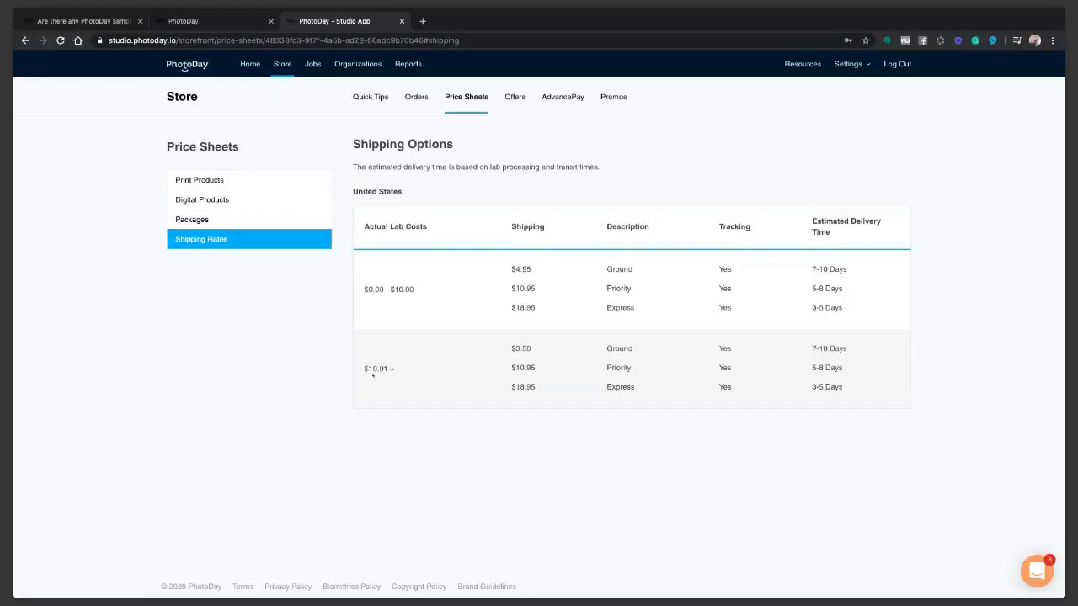
Highlight the $10.01+ shipping tier prices, then go to the Packages section.
{"action": "left_click_drag", "start_coordinate": [374, 377], "coordinate": [636, 352]}
{"action": "left_click", "coordinate": [215, 219]}
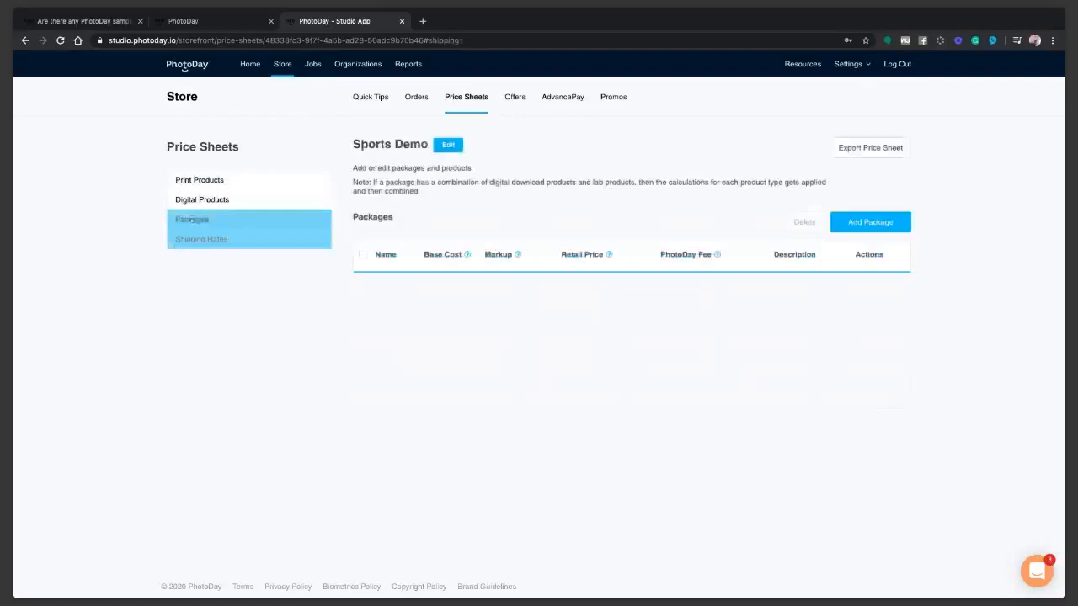
Add a package named 'Large Family Package' and move to its description field.
{"action": "left_click", "coordinate": [851, 221]}
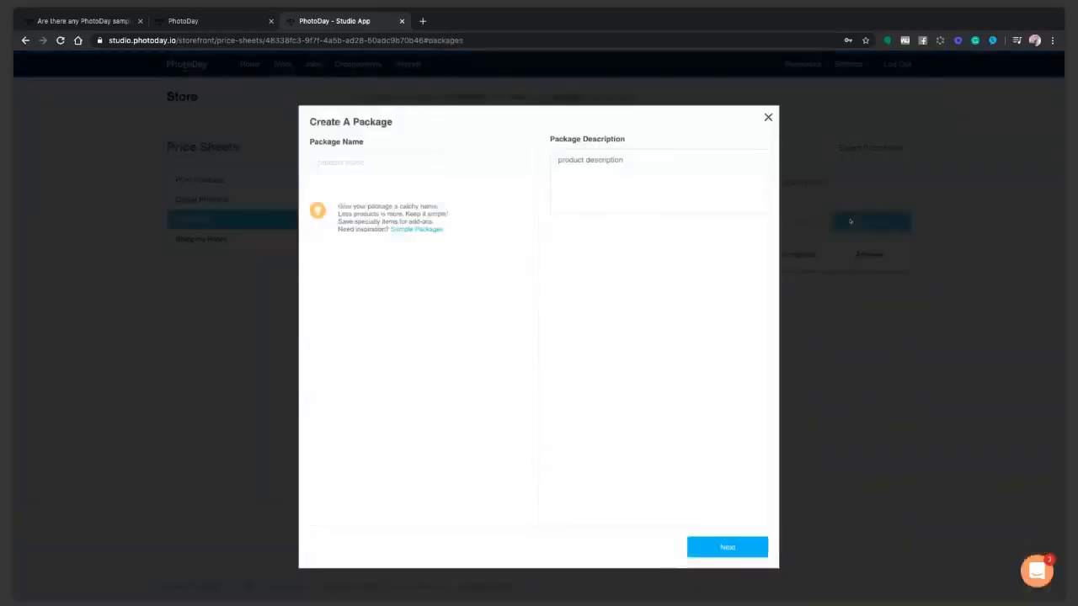
{"action": "left_click", "coordinate": [387, 170]}
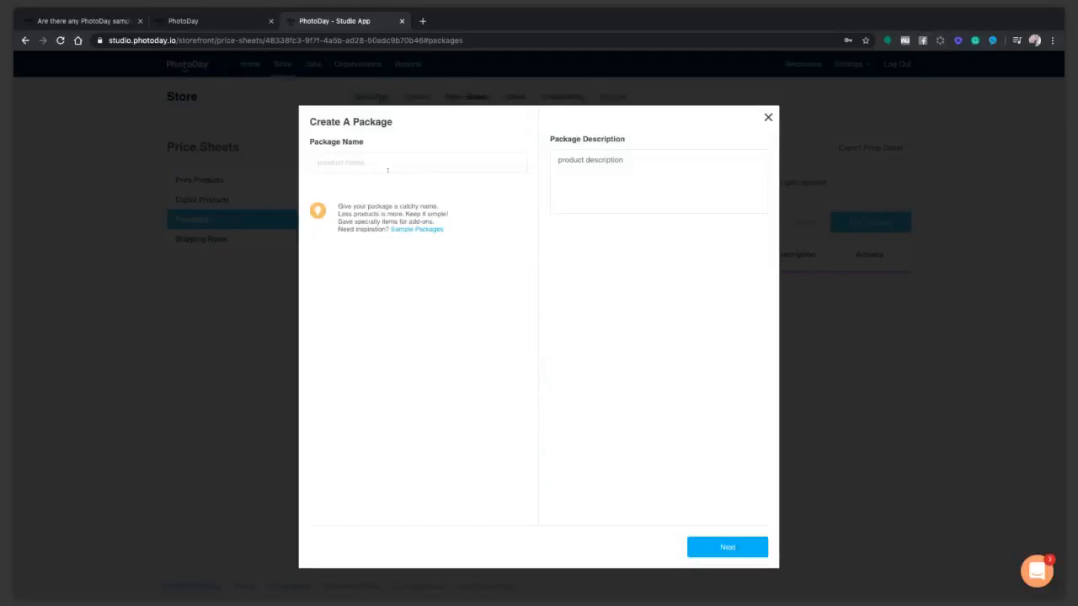
{"action": "type", "text": "Large Family Package"}
{"action": "left_click", "coordinate": [598, 175]}
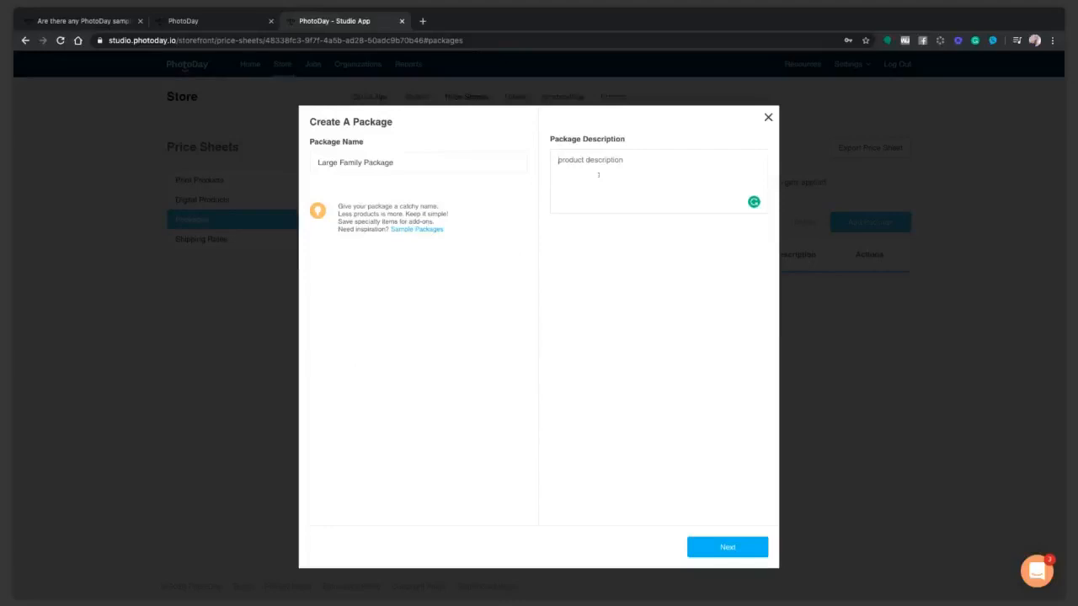
Describe the package as saving $10 with proceeds donated, then go to Add Products.
{"action": "type", "text": "Save $10 by ordering this package"}
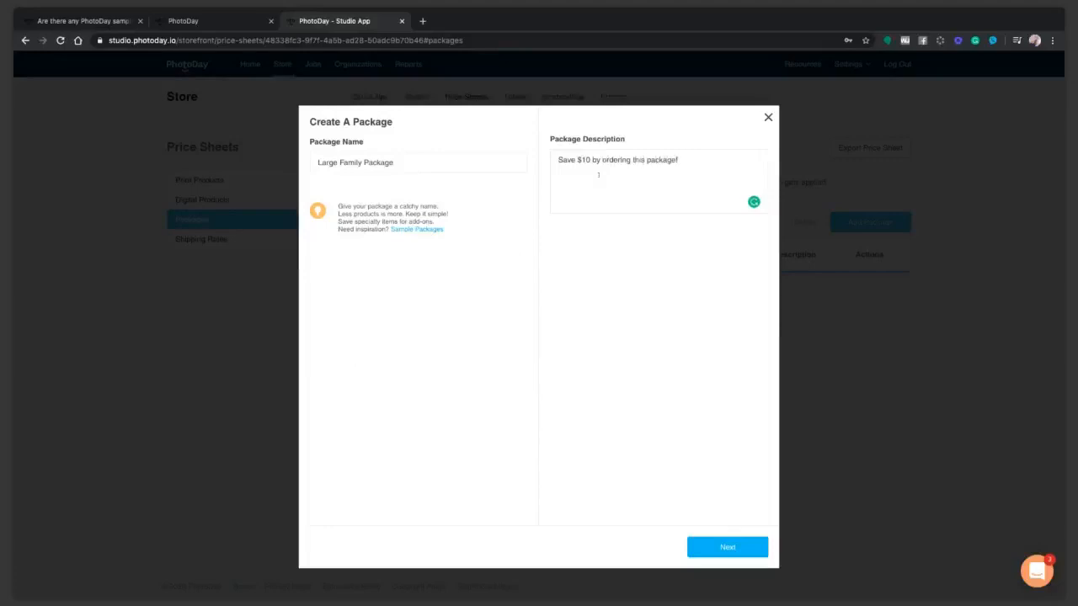
{"action": "type", "text": "! A portion of all proceeds are donated to your organization"}
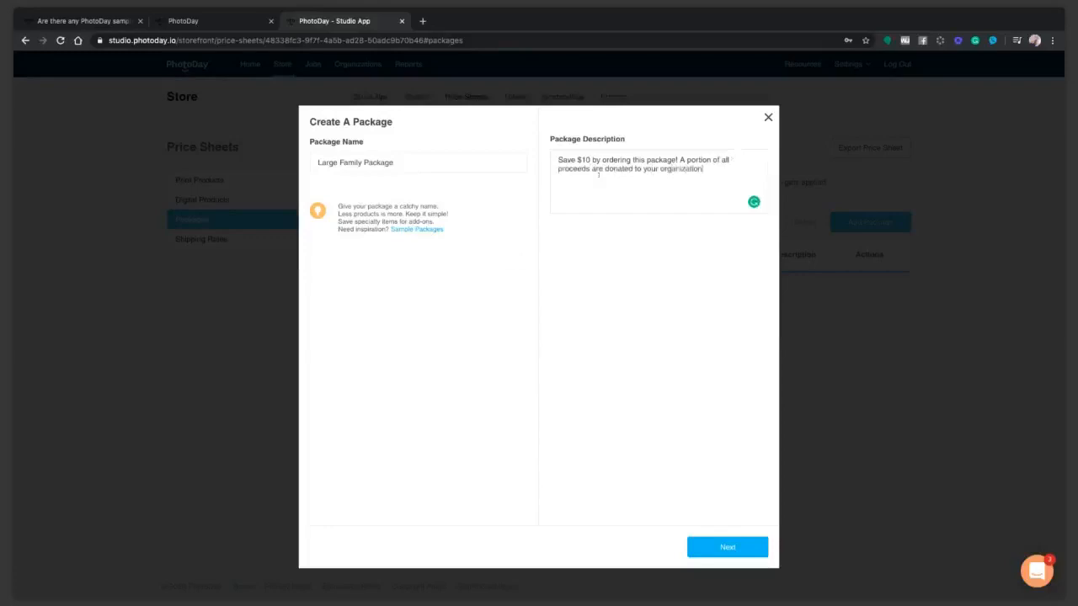
{"action": "type", "text": ". Mix and match poses!"}
{"action": "left_click", "coordinate": [728, 548]}
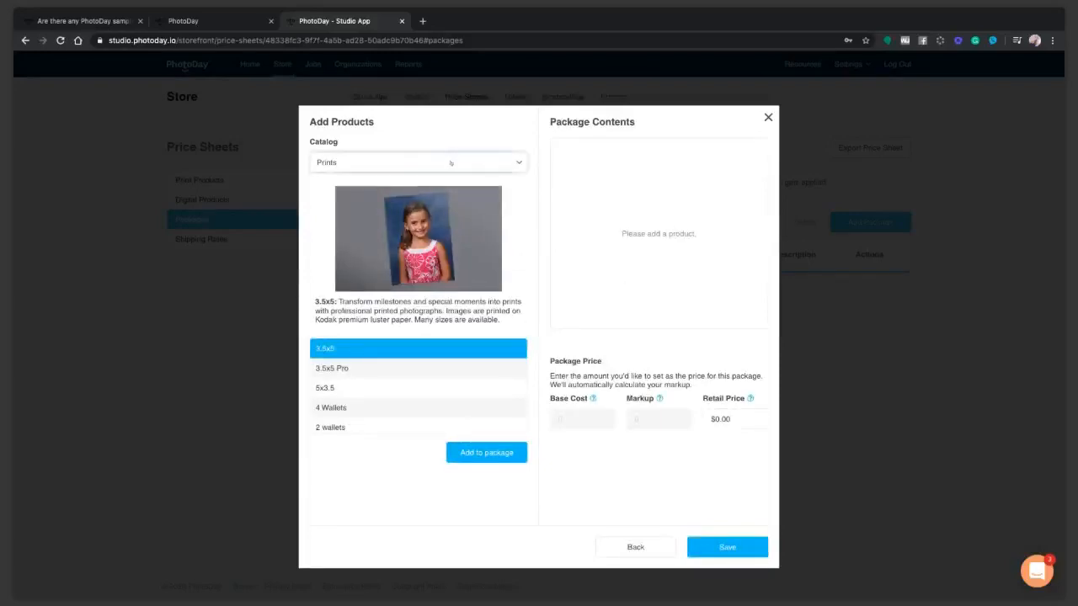
Add 8x10 and several 5x7 prints to the package from the Prints list.
{"action": "scroll", "coordinate": [468, 423], "scroll_direction": "down", "scroll_amount": 5}
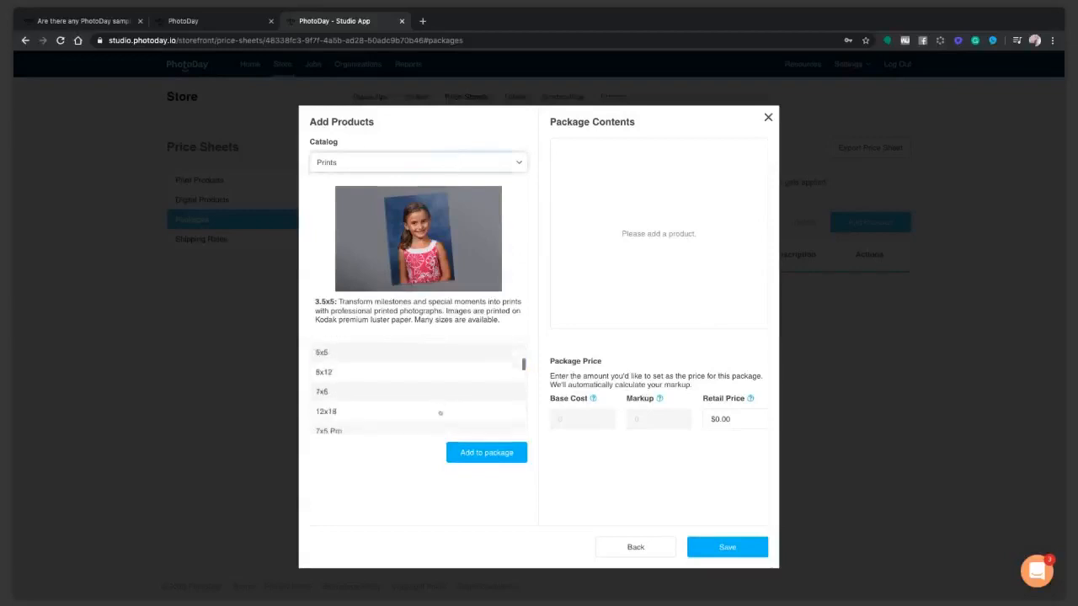
{"action": "scroll", "coordinate": [440, 412], "scroll_direction": "down", "scroll_amount": 1}
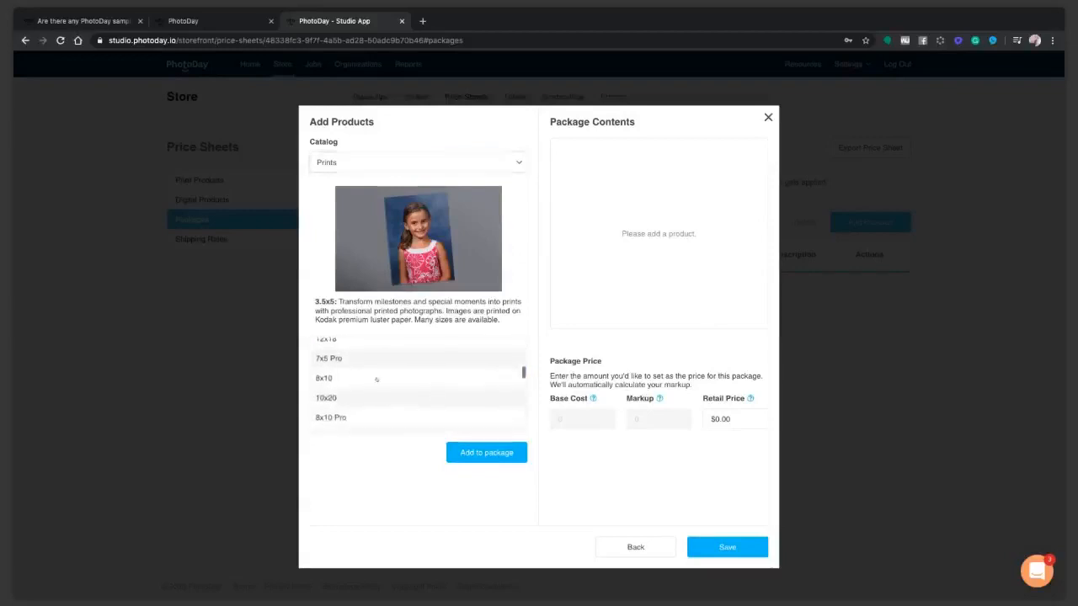
{"action": "left_click", "coordinate": [421, 378]}
{"action": "left_click", "coordinate": [472, 452]}
{"action": "left_click", "coordinate": [470, 453]}
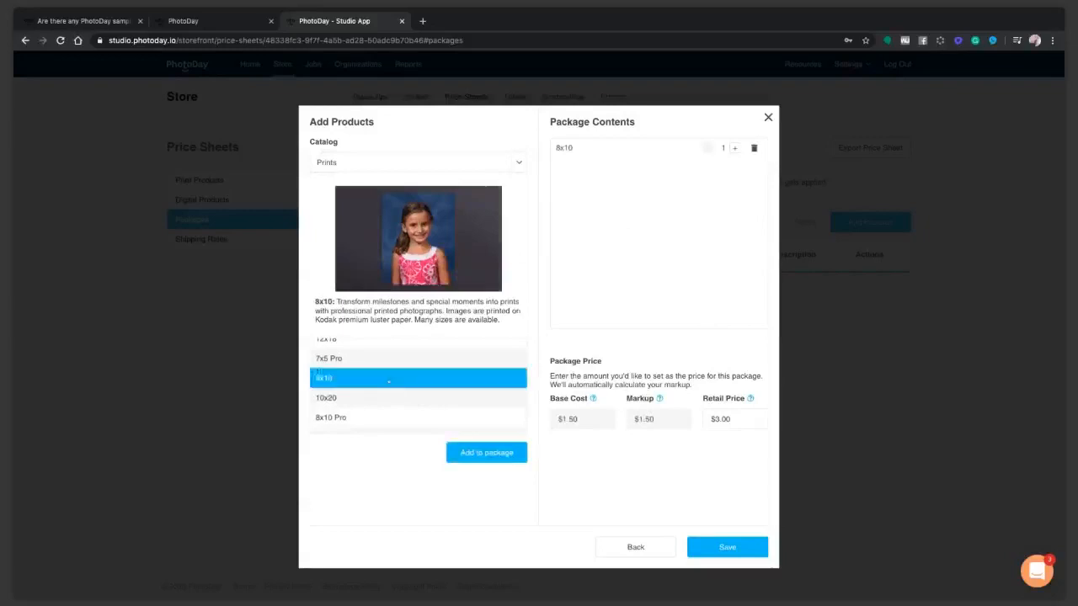
{"action": "scroll", "coordinate": [404, 383], "scroll_direction": "up", "scroll_amount": 4}
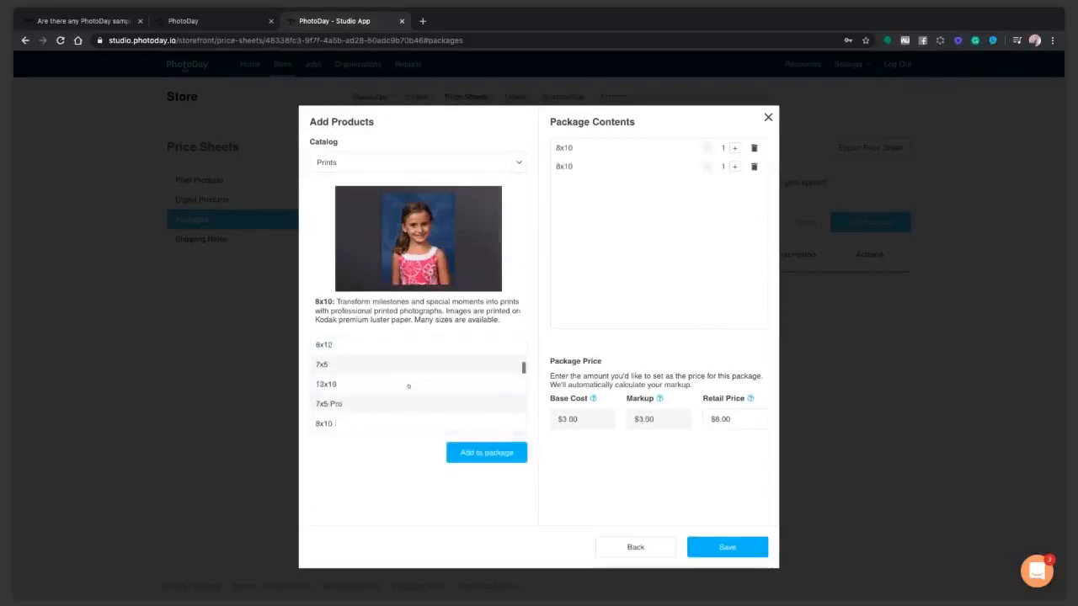
{"action": "scroll", "coordinate": [378, 383], "scroll_direction": "up", "scroll_amount": 2}
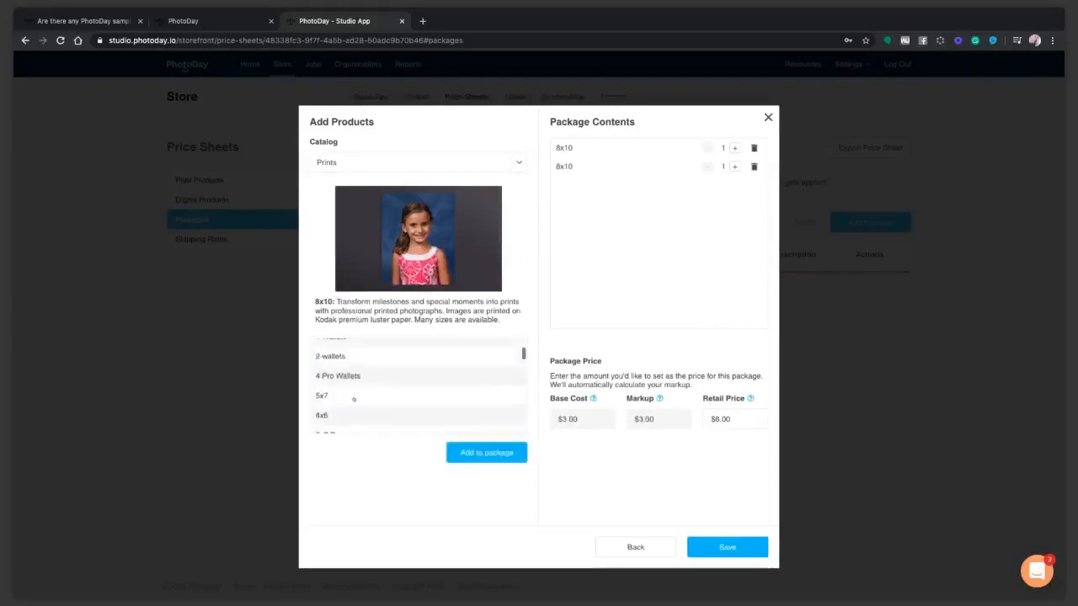
{"action": "left_click", "coordinate": [354, 397]}
{"action": "left_click", "coordinate": [486, 453]}
{"action": "left_click", "coordinate": [476, 452]}
{"action": "left_click", "coordinate": [388, 396]}
{"action": "left_click", "coordinate": [486, 453]}
{"action": "left_click", "coordinate": [362, 395]}
{"action": "left_click", "coordinate": [486, 453]}
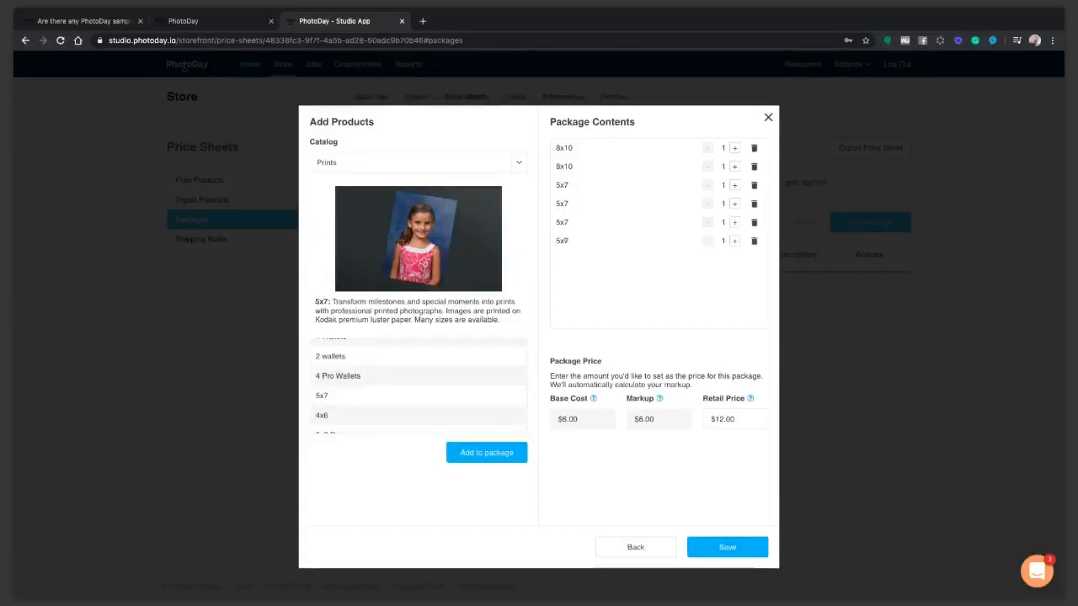
Remove duplicate entries and set both the 8x10 and 5x7 quantities to 2.
{"action": "left_click", "coordinate": [754, 167]}
{"action": "left_click", "coordinate": [734, 148]}
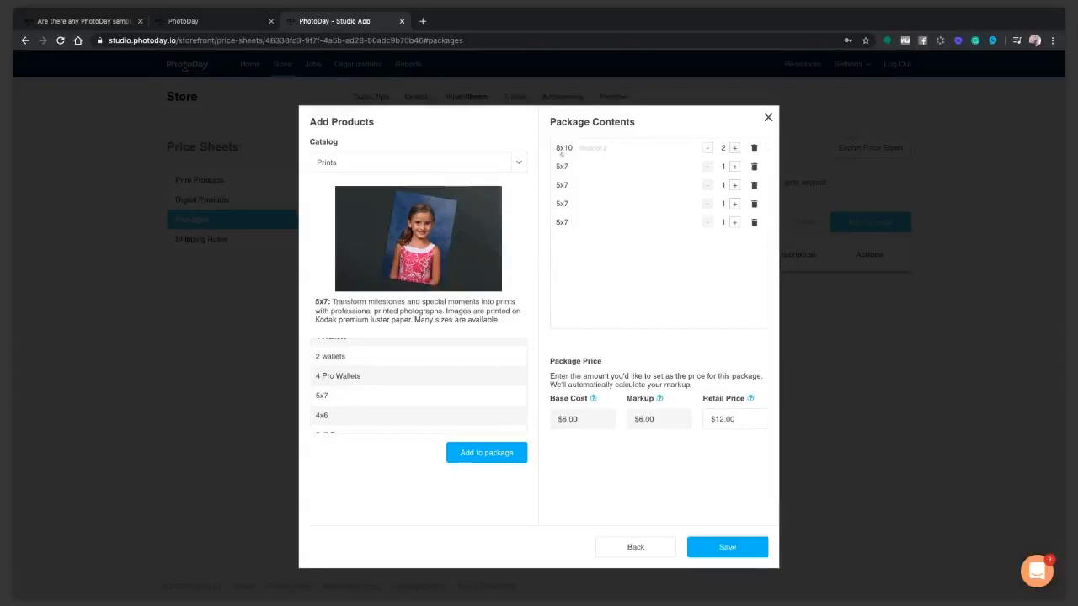
{"action": "left_click", "coordinate": [754, 186]}
{"action": "left_click", "coordinate": [753, 186]}
{"action": "left_click", "coordinate": [754, 186]}
{"action": "left_click", "coordinate": [734, 167]}
{"action": "left_click", "coordinate": [734, 167]}
{"action": "left_click", "coordinate": [734, 167]}
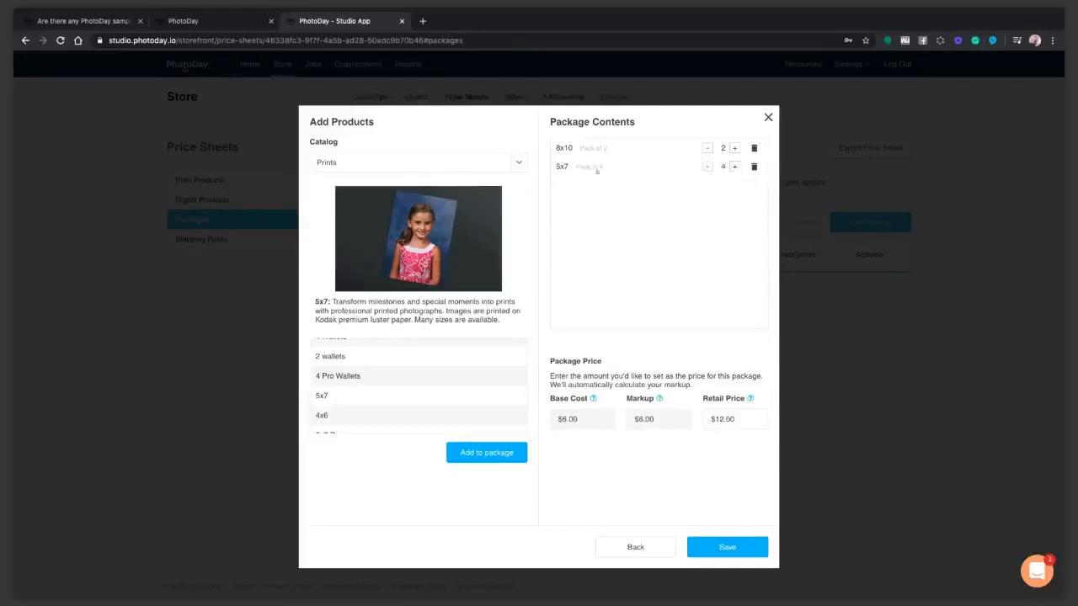
{"action": "left_click", "coordinate": [708, 167]}
{"action": "left_click", "coordinate": [708, 166]}
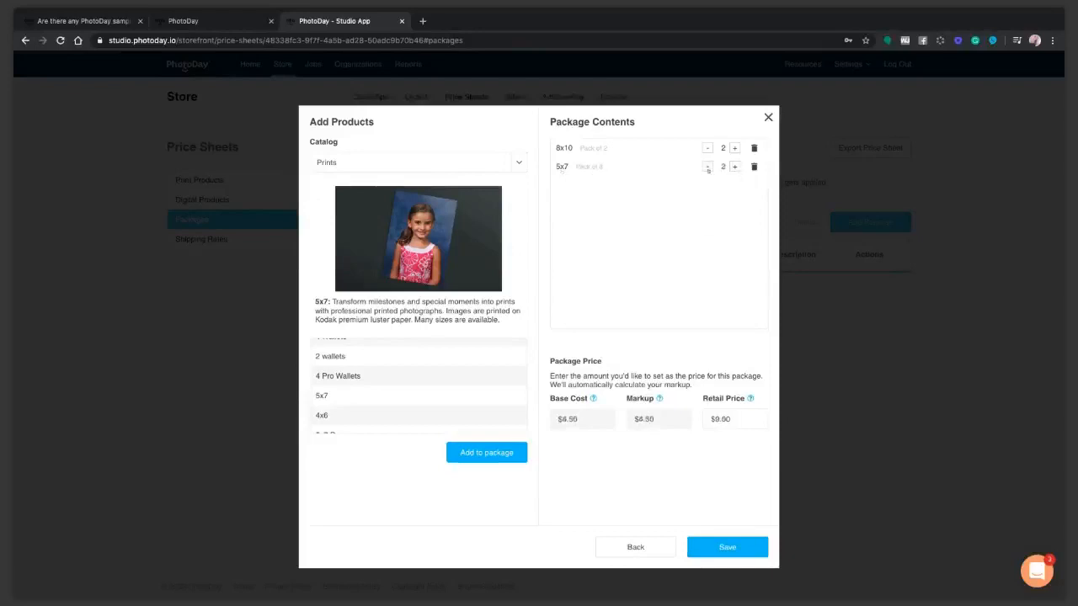
Add a second 5x7 entry to the package as a pack of 2.
{"action": "scroll", "coordinate": [386, 371], "scroll_direction": "down", "scroll_amount": 1}
{"action": "left_click", "coordinate": [383, 381]}
{"action": "left_click", "coordinate": [382, 371]}
{"action": "left_click", "coordinate": [486, 453]}
{"action": "left_click", "coordinate": [734, 185]}
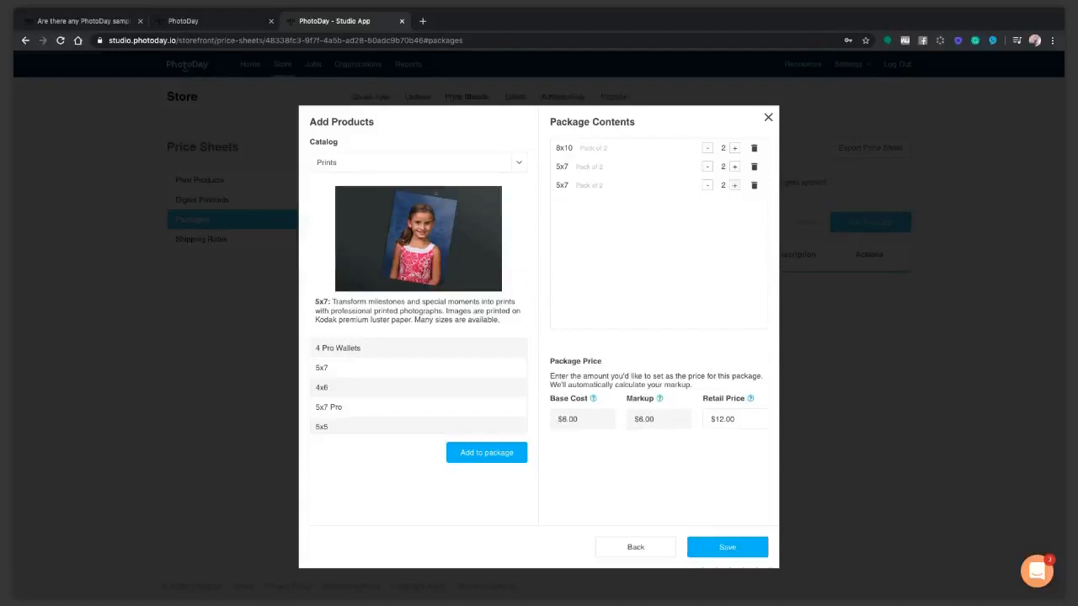
Add a Key Chain from Specialty Items and a Social Sharing Download to the package.
{"action": "left_click", "coordinate": [358, 186]}
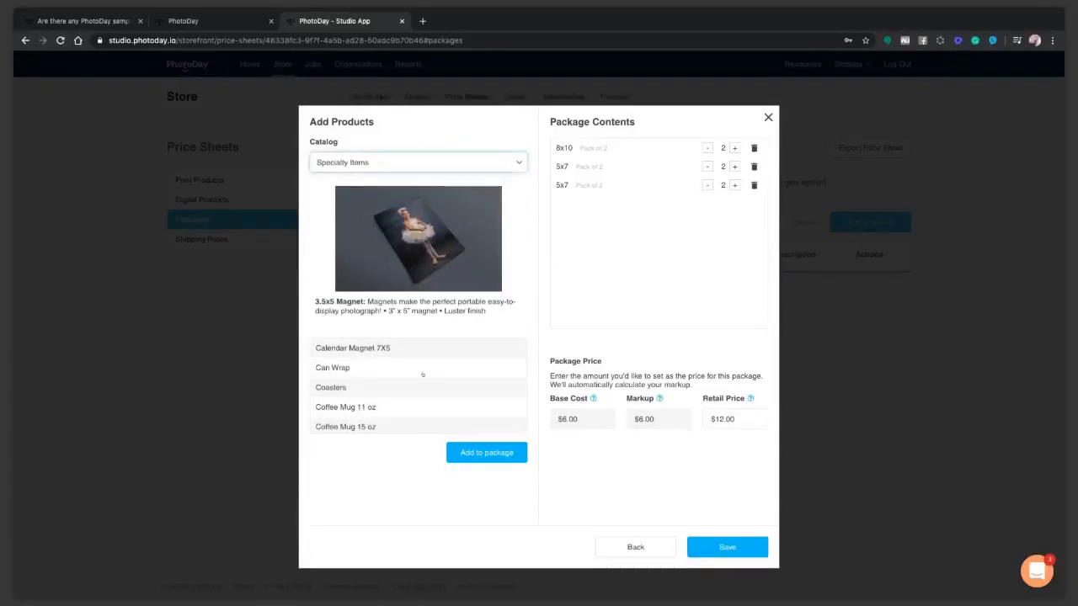
{"action": "scroll", "coordinate": [423, 374], "scroll_direction": "down", "scroll_amount": 8}
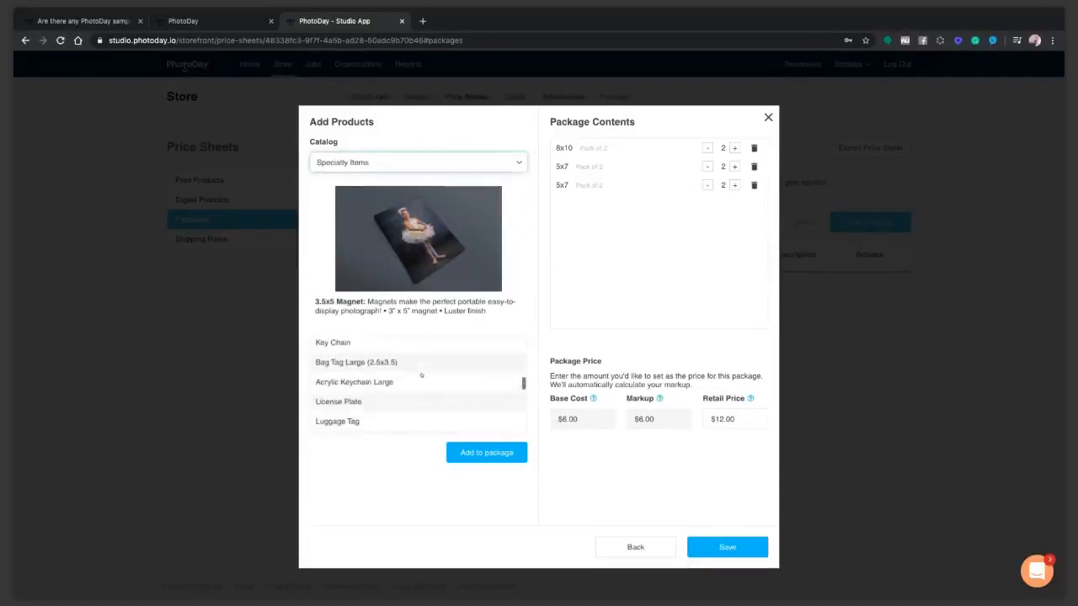
{"action": "left_click", "coordinate": [353, 343]}
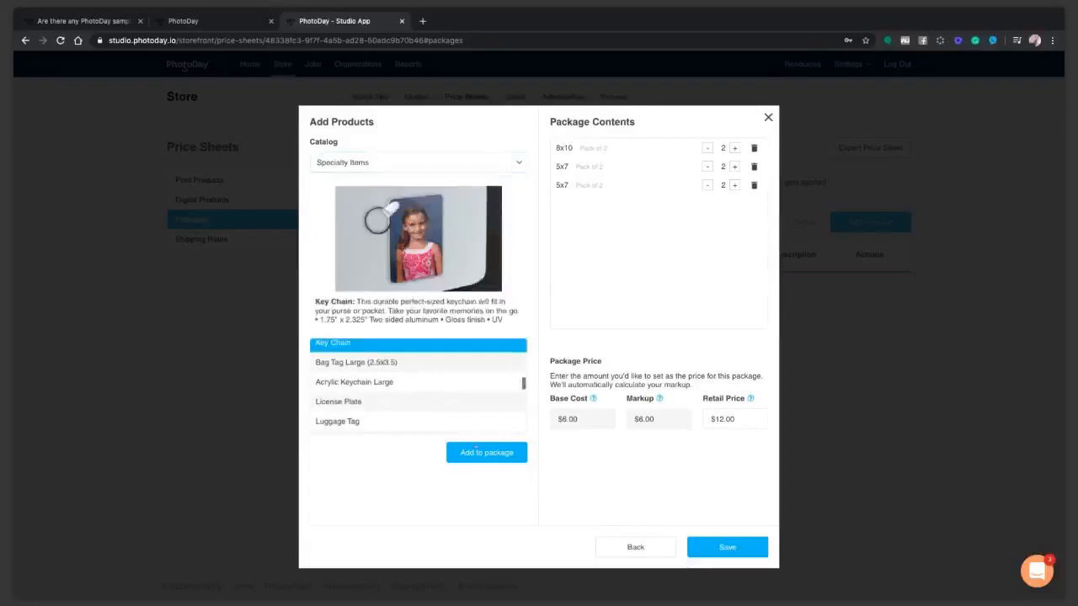
{"action": "left_click", "coordinate": [506, 453]}
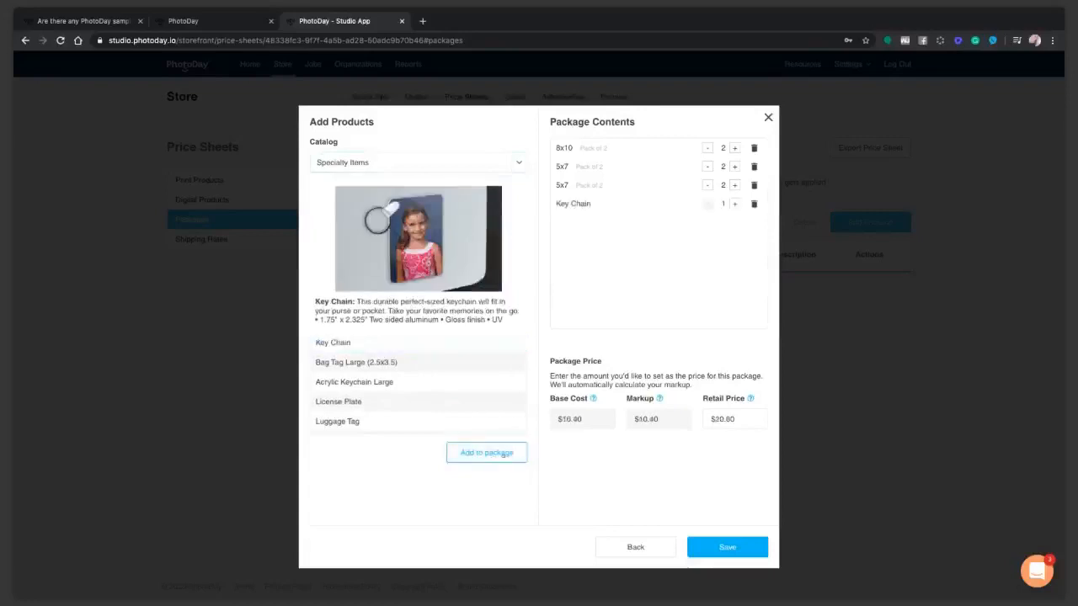
{"action": "left_click", "coordinate": [358, 173]}
{"action": "left_click", "coordinate": [405, 368]}
{"action": "left_click", "coordinate": [486, 453]}
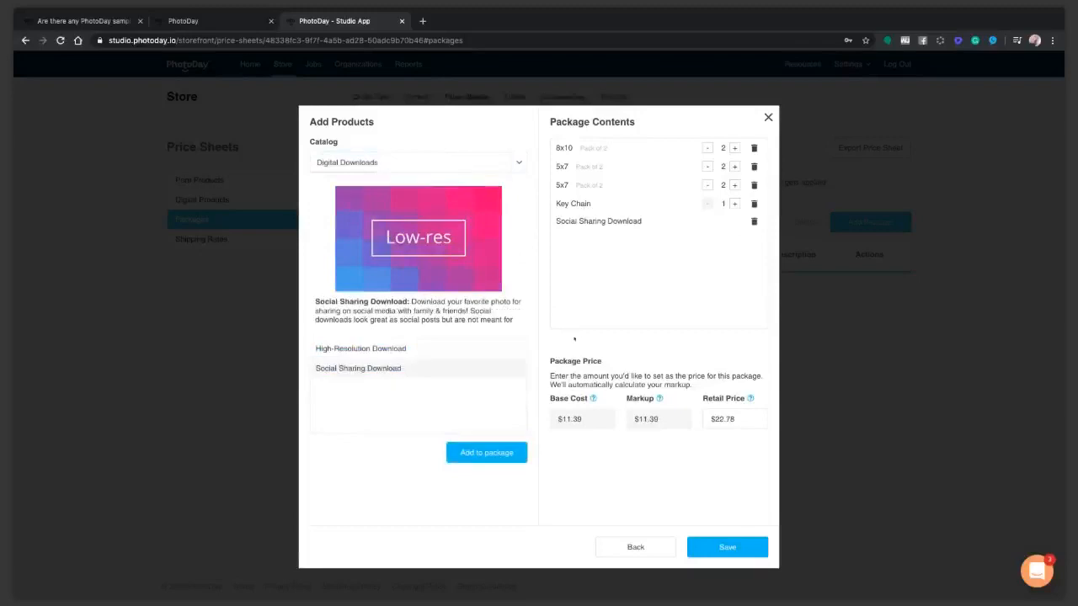
Set the package retail price to 59.99 and save it.
{"action": "left_click", "coordinate": [754, 420]}
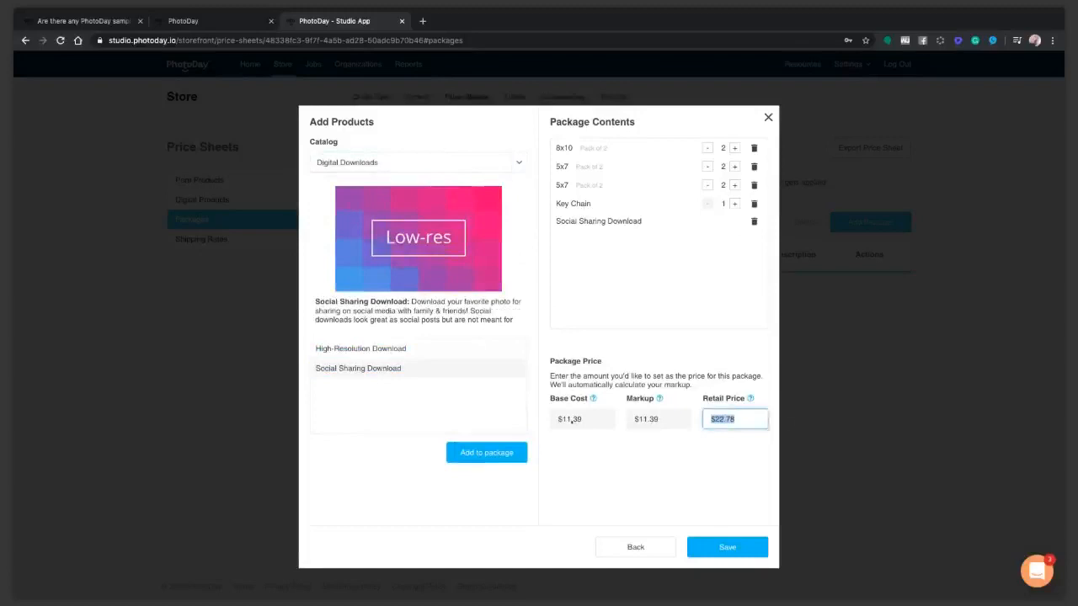
{"action": "mouse_move", "coordinate": [589, 400]}
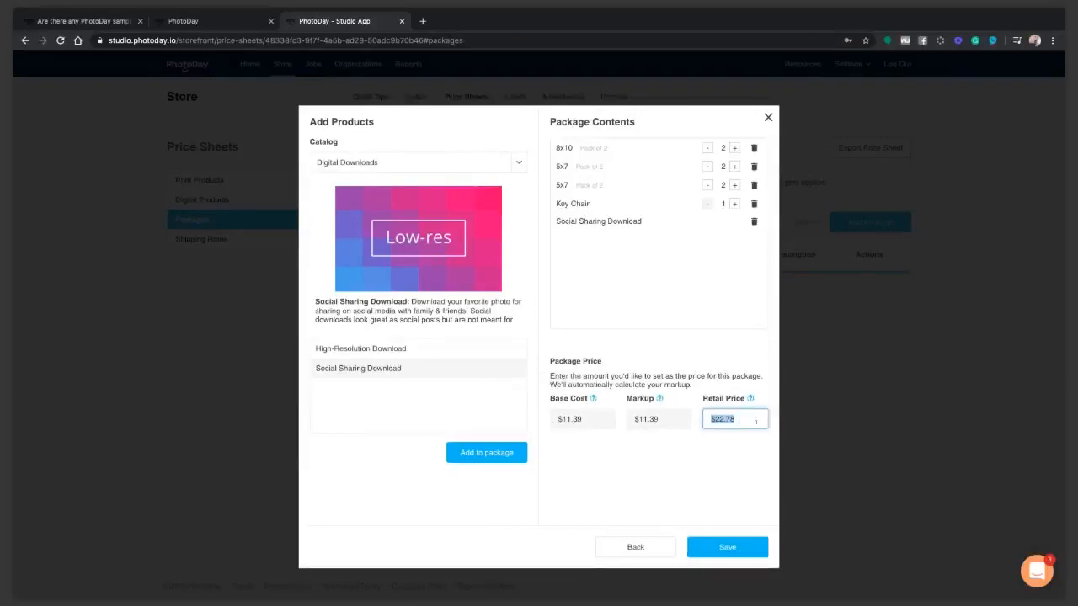
{"action": "type", "text": "59.99"}
{"action": "left_click", "coordinate": [723, 548]}
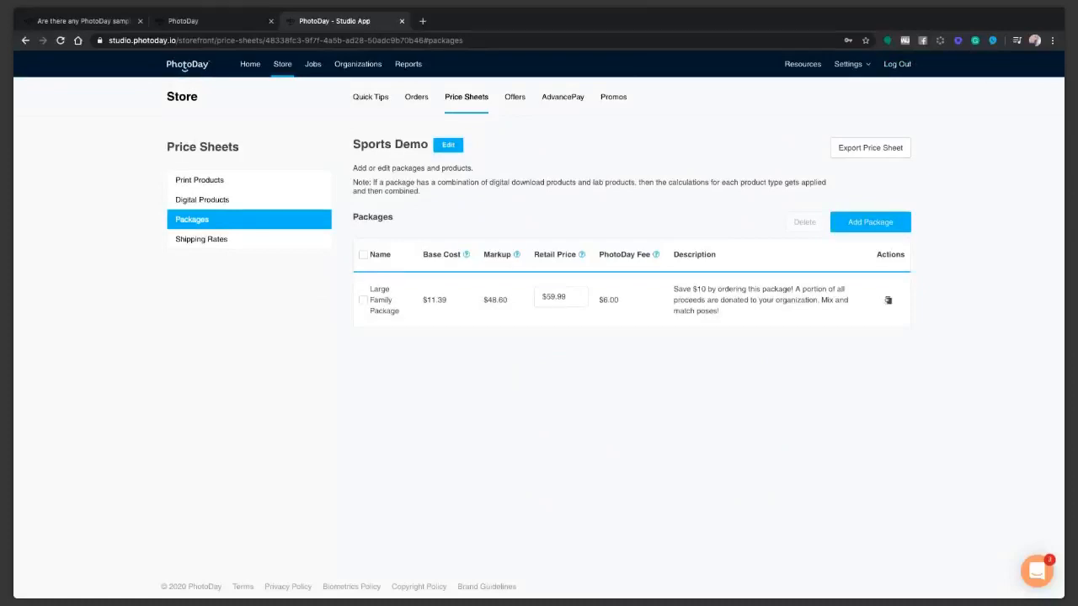
Open and cancel a new package dialog, returning to the list showing Large Family Package at $59.99.
{"action": "left_click", "coordinate": [865, 227]}
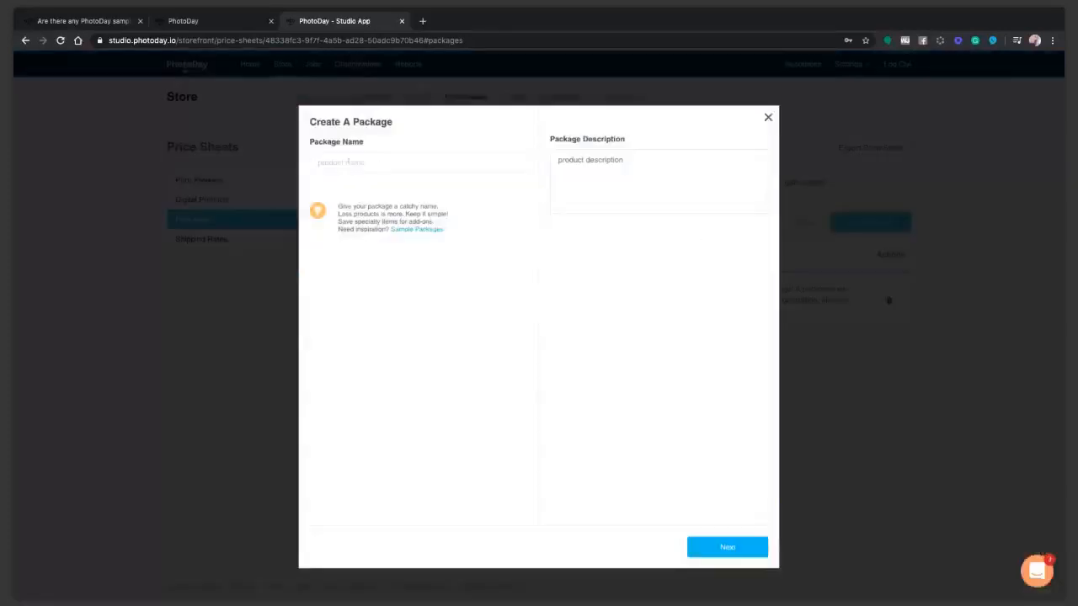
{"action": "left_click", "coordinate": [768, 117]}
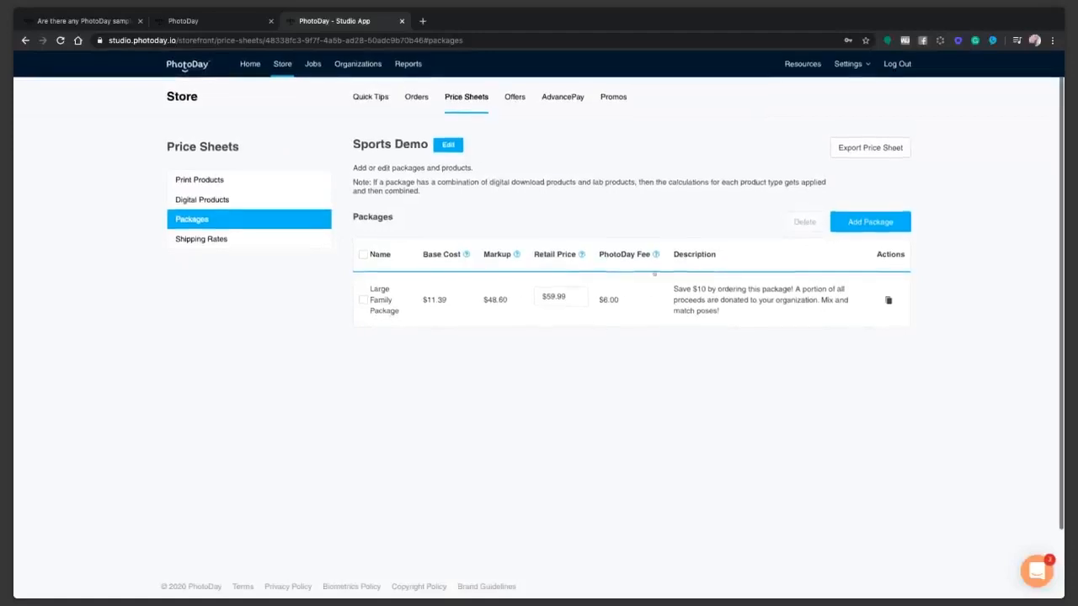
{"action": "mouse_move", "coordinate": [643, 260]}
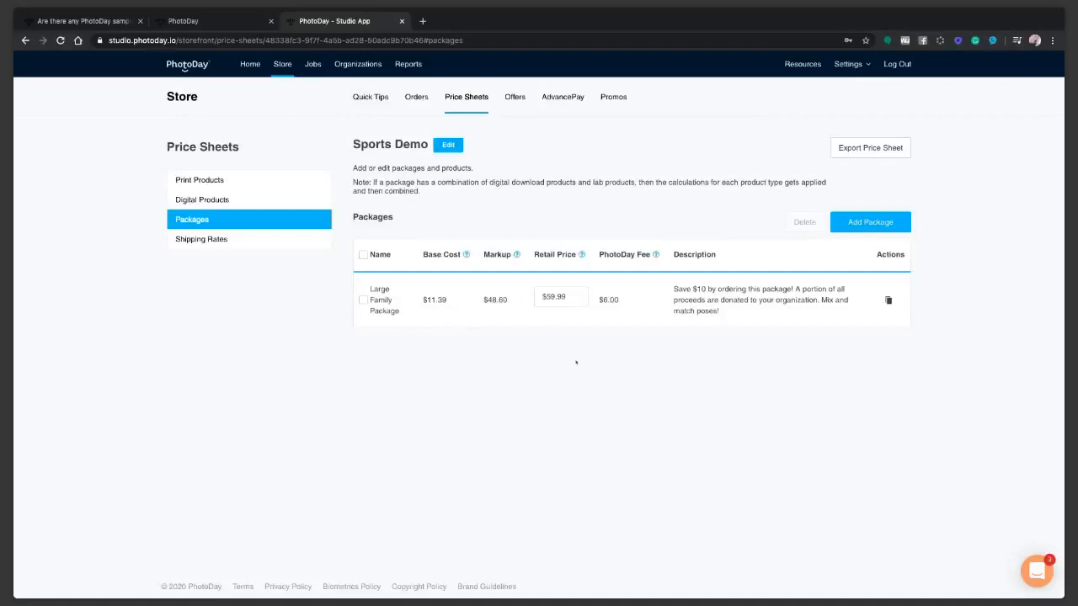
Create a package named 'Pack of 4 Digital Downloads' with description 'Save $5 per image with this package'.
{"action": "left_click", "coordinate": [852, 221]}
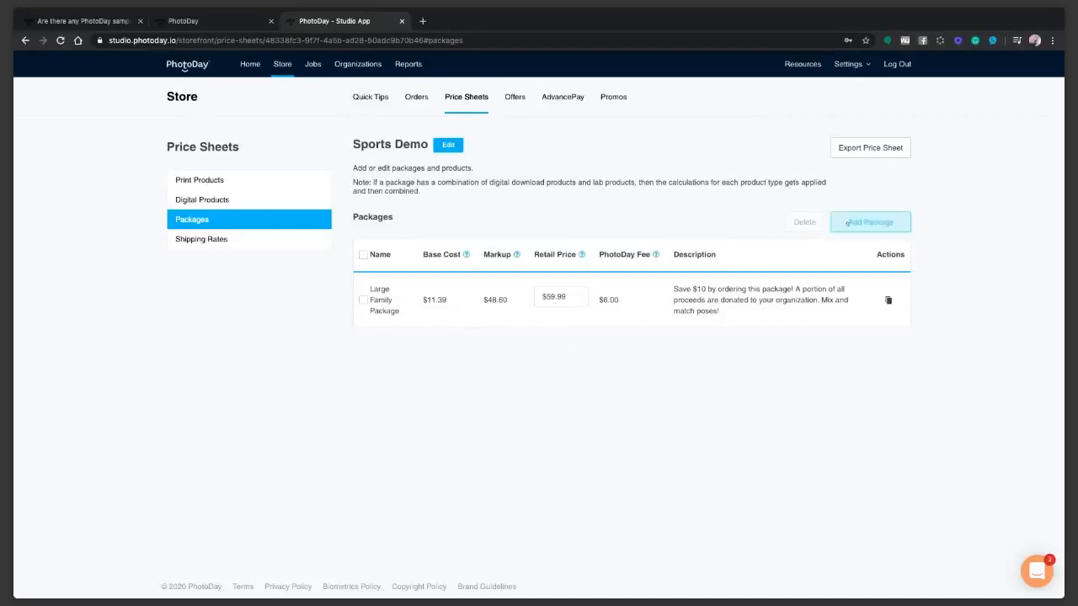
{"action": "type", "text": "a"}
{"action": "key", "text": "BackSpace"}
{"action": "type", "text": "Pack of 4 Digital Downloads"}
{"action": "left_click", "coordinate": [612, 171]}
{"action": "type", "text": "Save $5 per"}
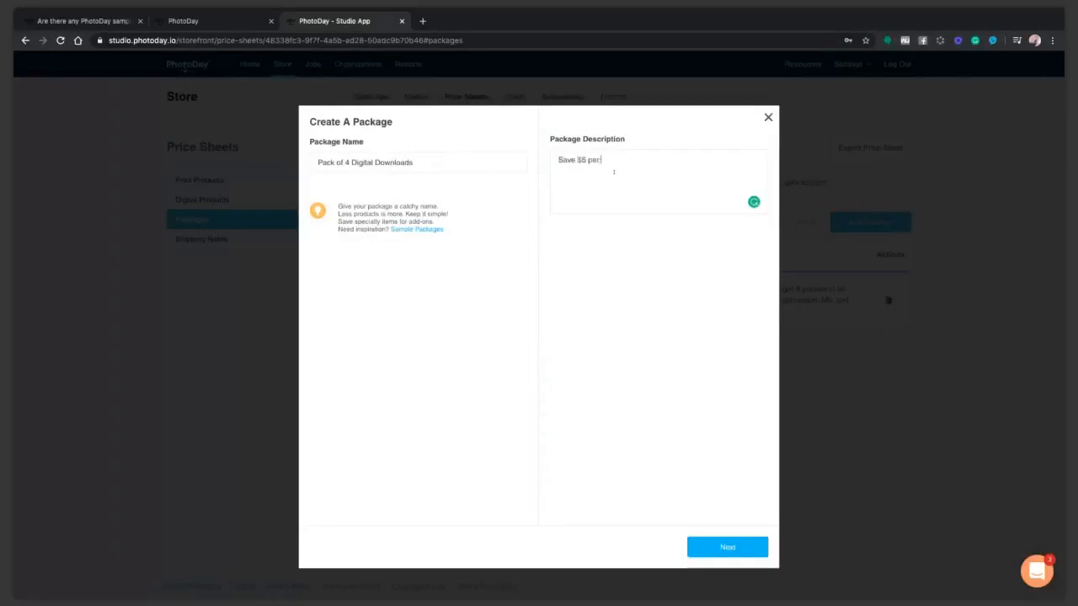
{"action": "type", "text": " image with this package!"}
Add four High-Resolution Downloads from the Digital Downloads catalog, bringing retail to $15.92.
{"action": "left_click", "coordinate": [726, 547]}
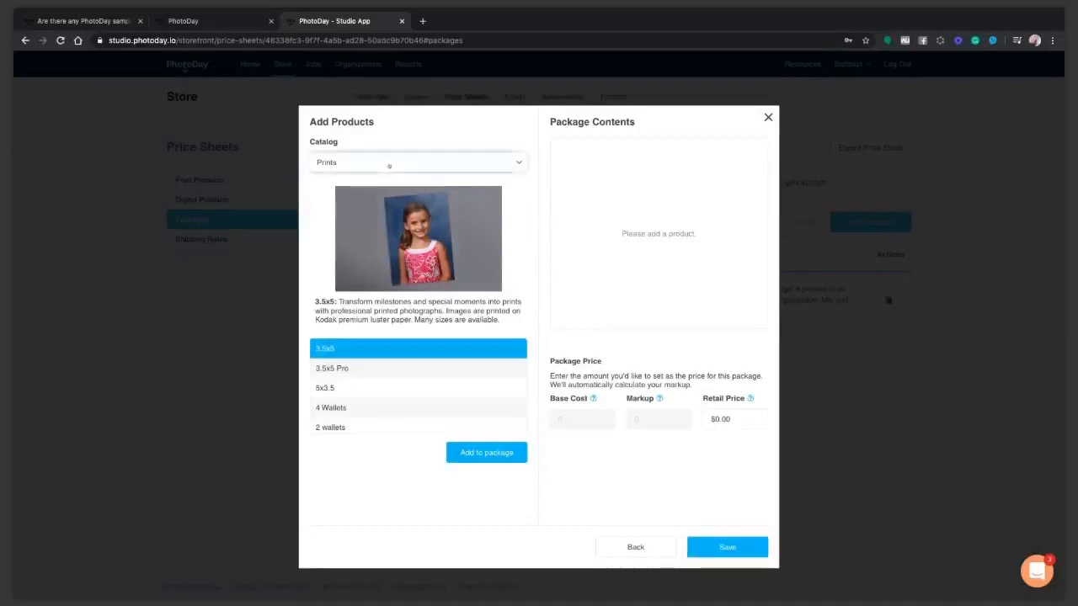
{"action": "left_click", "coordinate": [371, 197]}
{"action": "left_click", "coordinate": [461, 453]}
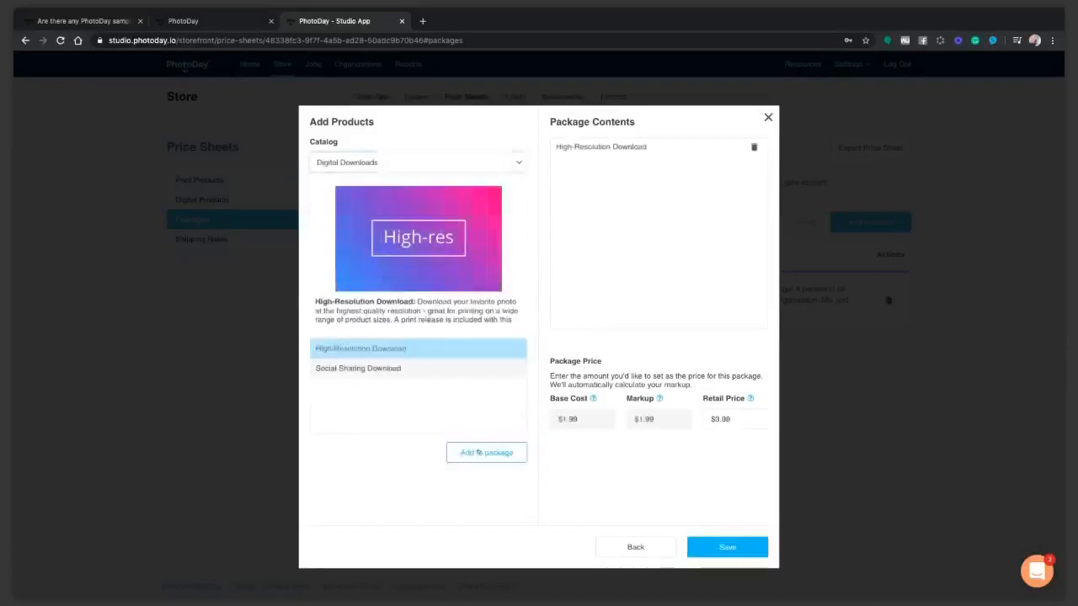
{"action": "left_click", "coordinate": [461, 453]}
{"action": "left_click", "coordinate": [412, 349]}
{"action": "left_click", "coordinate": [463, 456]}
{"action": "left_click", "coordinate": [411, 350]}
{"action": "left_click", "coordinate": [482, 453]}
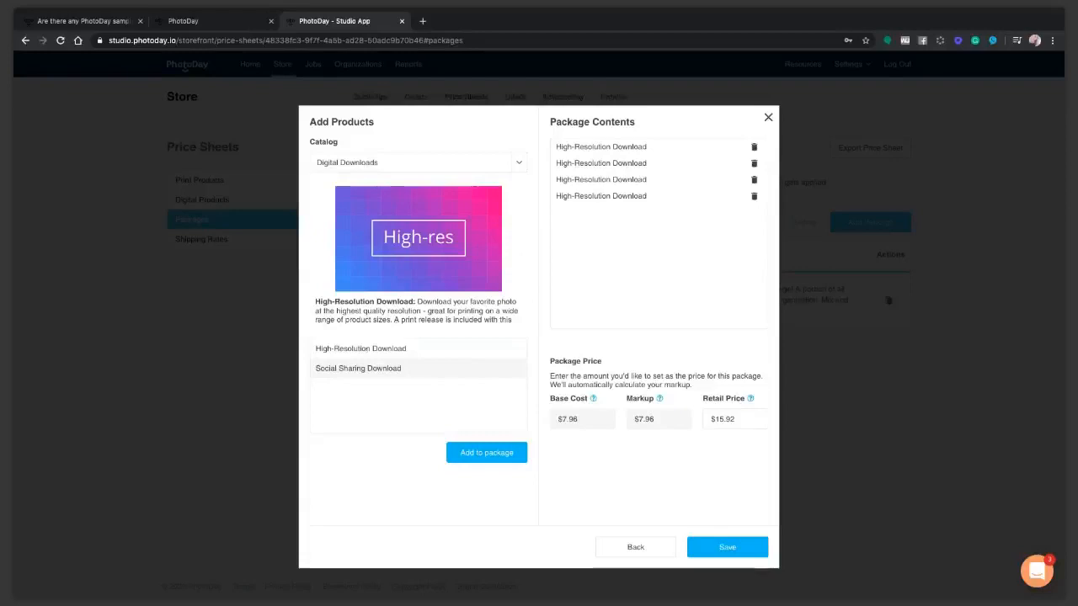
Read the High-Resolution Download product description.
{"action": "left_click_drag", "start_coordinate": [316, 301], "coordinate": [464, 332]}
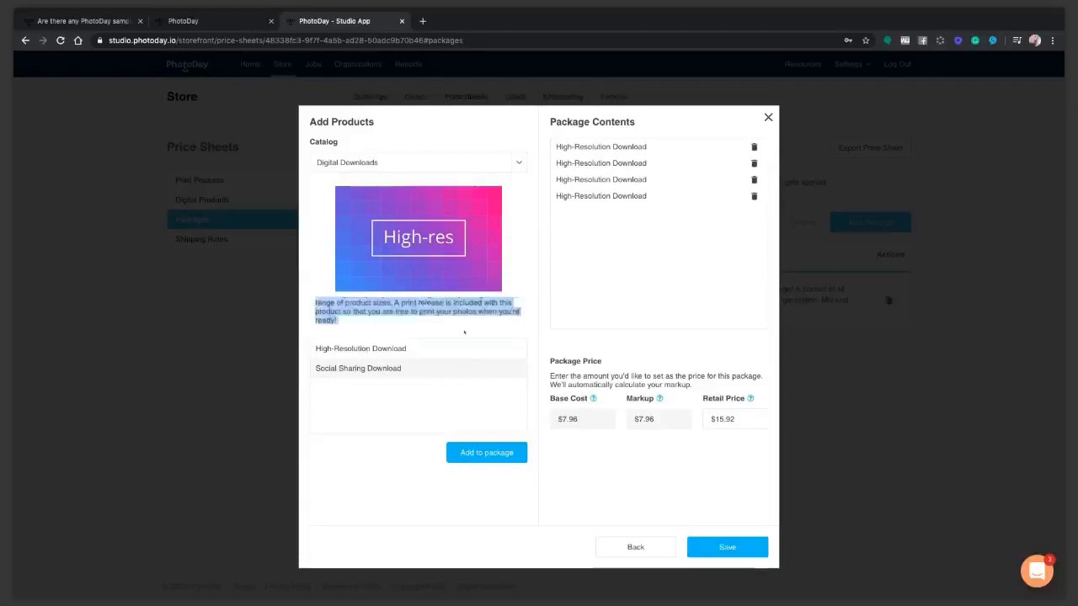
{"action": "scroll", "coordinate": [463, 321], "scroll_direction": "down", "scroll_amount": 1}
{"action": "scroll", "coordinate": [463, 321], "scroll_direction": "up", "scroll_amount": 1}
{"action": "left_click", "coordinate": [447, 311]}
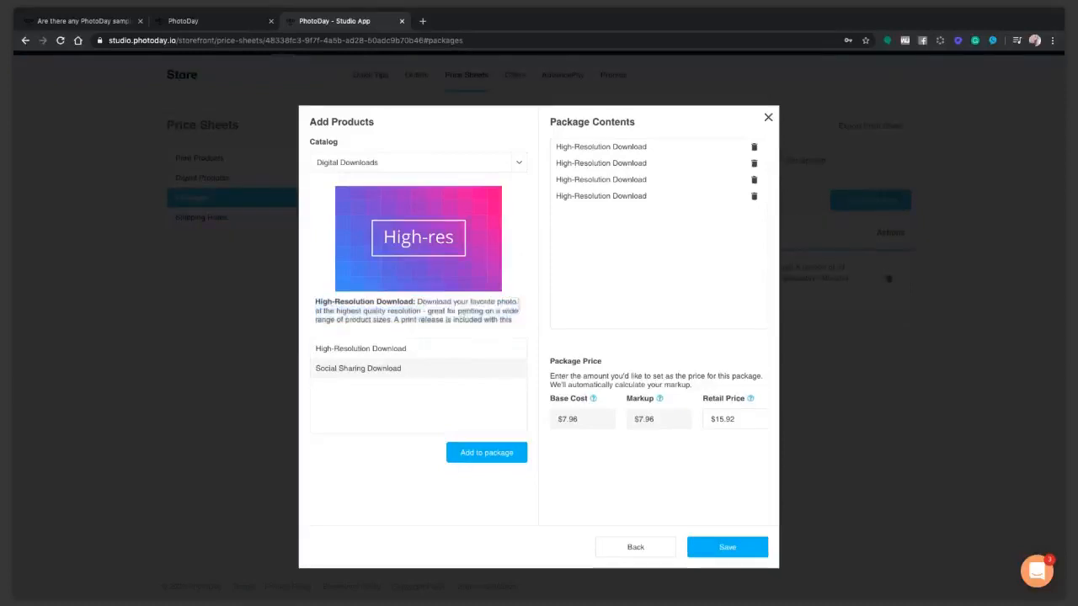
{"action": "scroll", "coordinate": [447, 314], "scroll_direction": "down", "scroll_amount": 1}
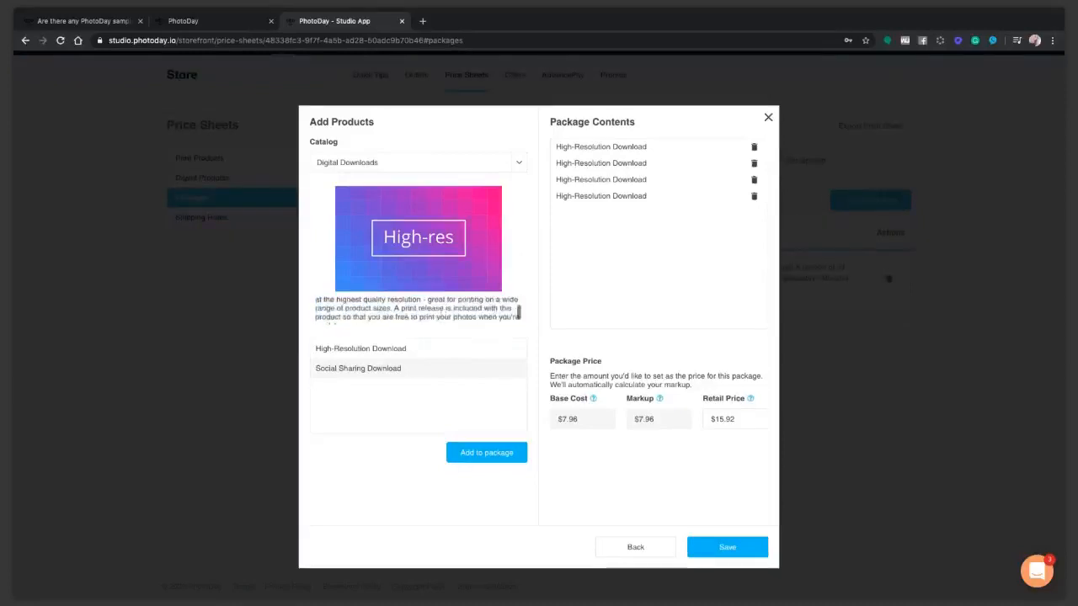
{"action": "scroll", "coordinate": [450, 318], "scroll_direction": "down", "scroll_amount": 1}
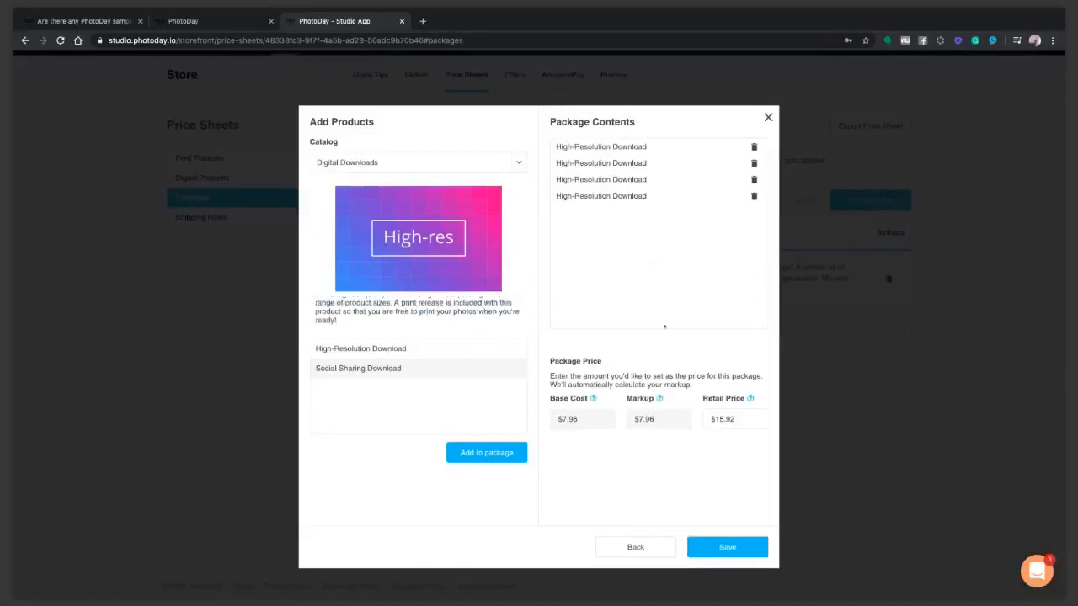
Preview Social Sharing Download, then set the package retail price to 99.99 and save.
{"action": "left_click", "coordinate": [357, 368]}
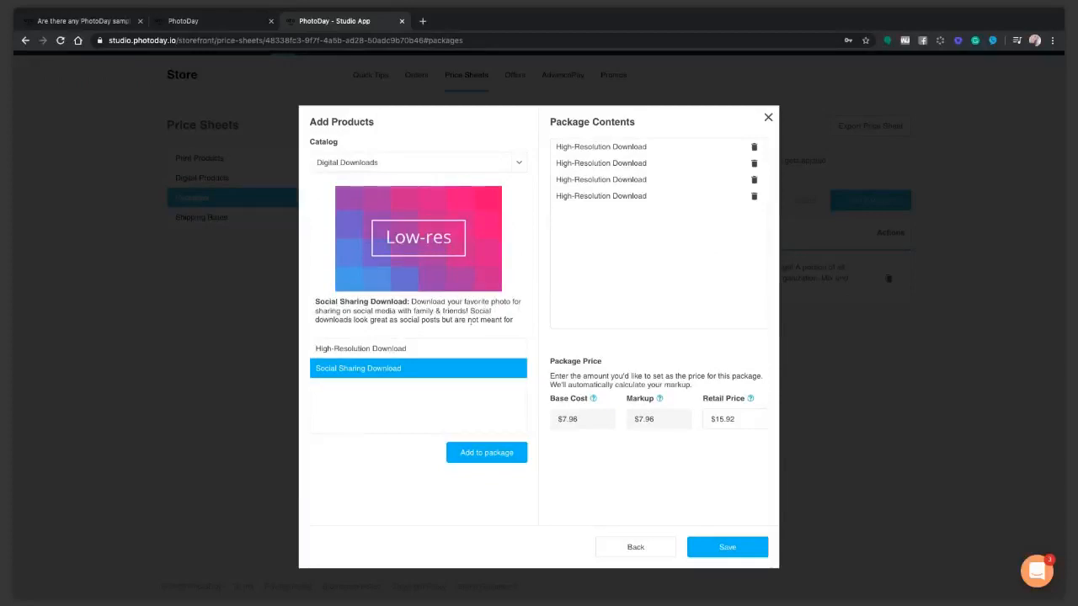
{"action": "scroll", "coordinate": [471, 322], "scroll_direction": "down", "scroll_amount": 2}
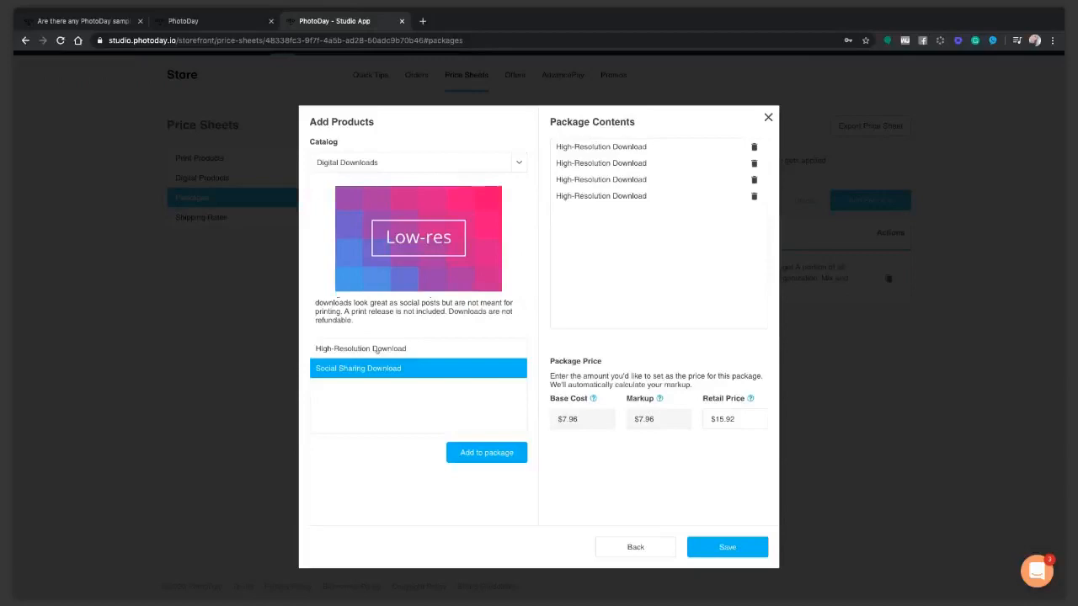
{"action": "left_click_drag", "start_coordinate": [709, 419], "coordinate": [796, 420]}
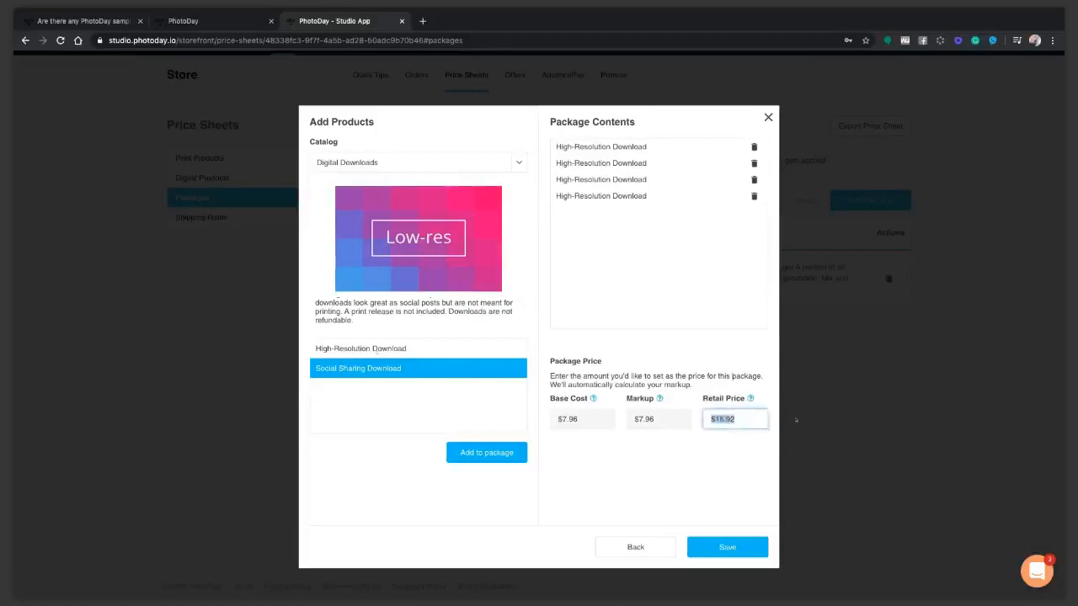
{"action": "type", "text": "99.99"}
{"action": "left_click", "coordinate": [715, 551]}
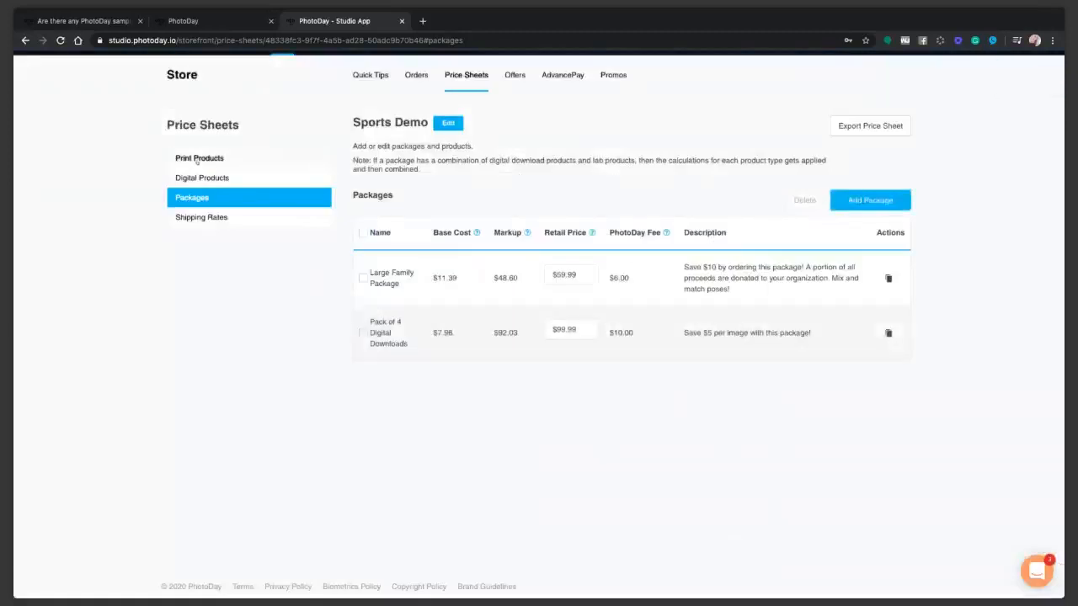
Add a range of catalog print sizes to the Sports Demo print products list.
{"action": "left_click", "coordinate": [197, 160]}
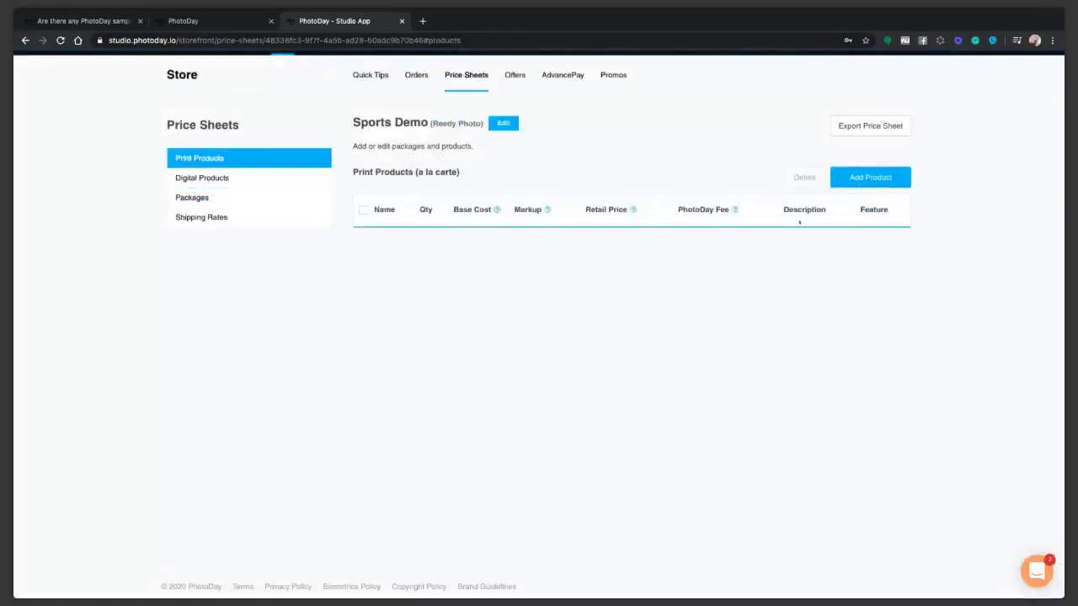
{"action": "left_click", "coordinate": [869, 177]}
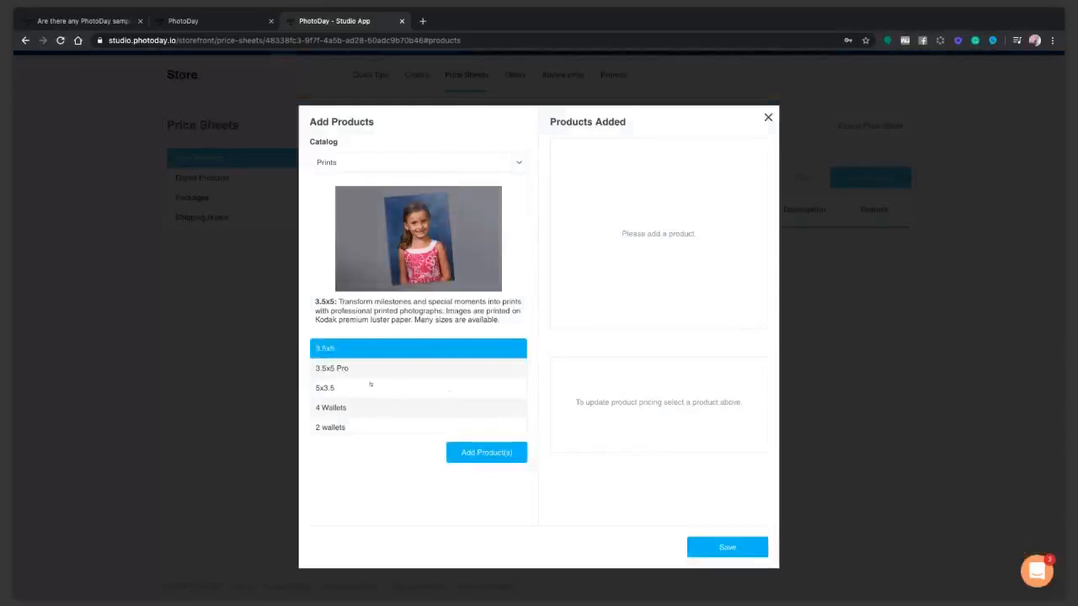
{"action": "scroll", "coordinate": [371, 384], "scroll_direction": "down", "scroll_amount": 3}
{"action": "scroll", "coordinate": [354, 377], "scroll_direction": "down", "scroll_amount": 5}
{"action": "scroll", "coordinate": [356, 377], "scroll_direction": "down", "scroll_amount": 8}
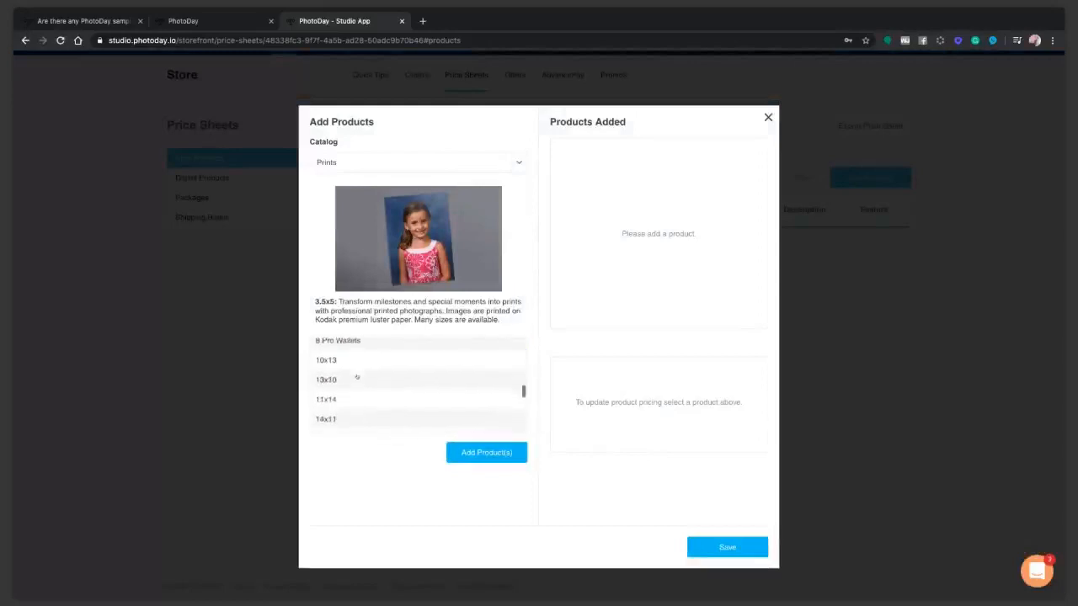
{"action": "scroll", "coordinate": [360, 388], "scroll_direction": "down", "scroll_amount": 1}
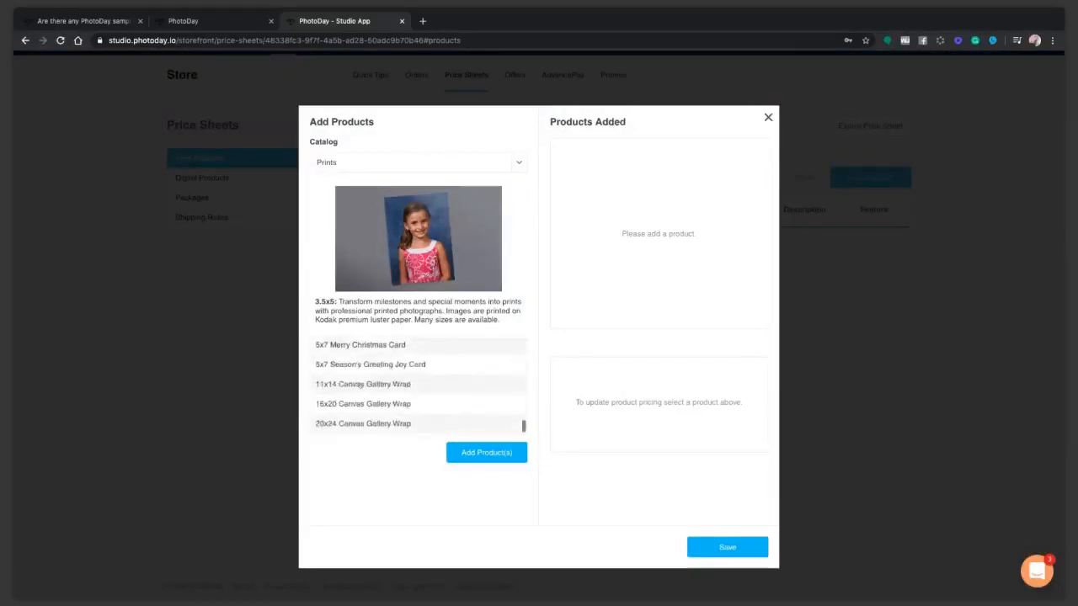
{"action": "scroll", "coordinate": [361, 386], "scroll_direction": "up", "scroll_amount": 4}
{"action": "scroll", "coordinate": [359, 387], "scroll_direction": "up", "scroll_amount": 6}
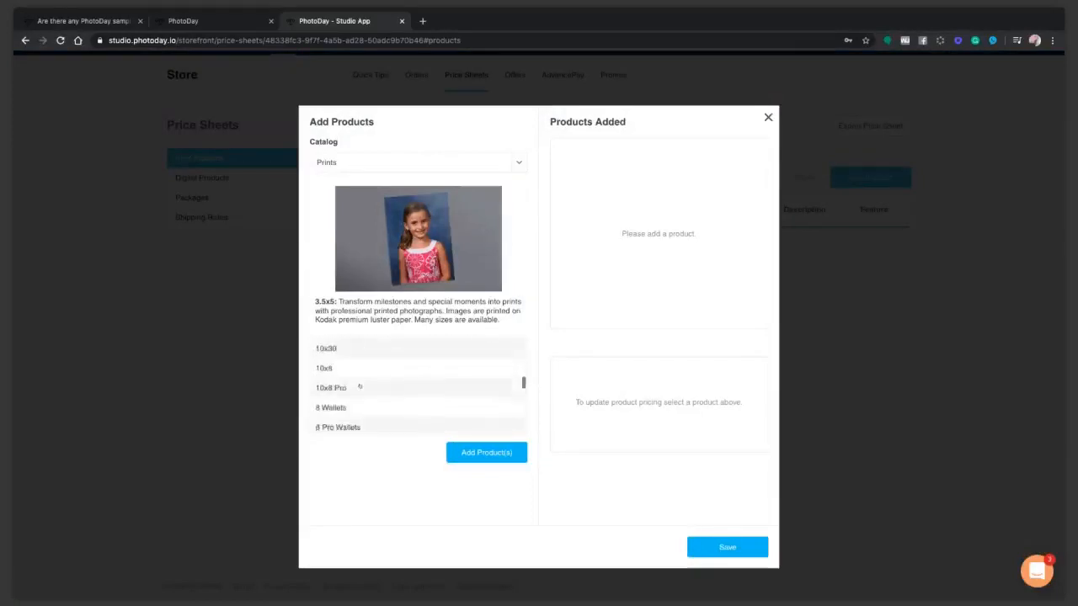
{"action": "left_click", "coordinate": [379, 416], "text": "shift"}
{"action": "left_click", "coordinate": [487, 452]}
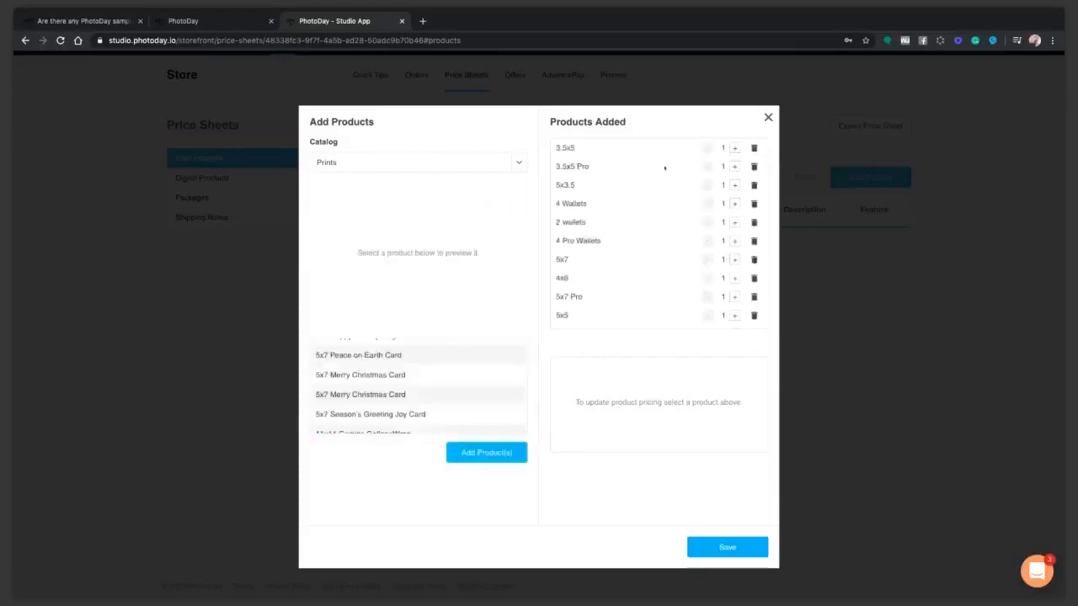
Make 3.5x5 prints packs of 4, 5x7/4x6/5x7 Pro packs of 2; remove 5x3.5 and 2 wallets.
{"action": "left_click", "coordinate": [735, 148]}
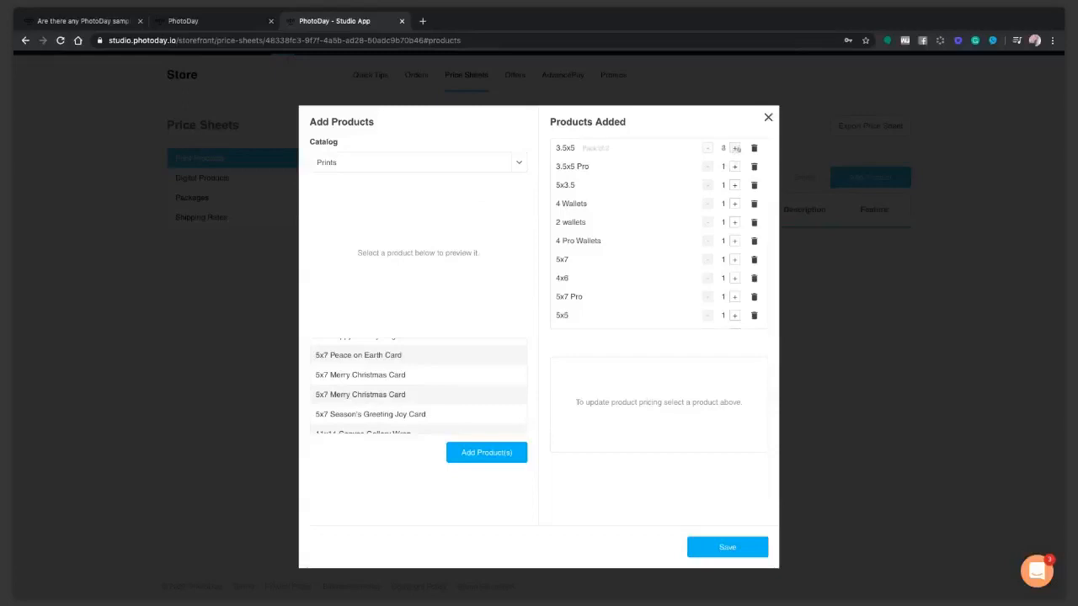
{"action": "left_click", "coordinate": [735, 167]}
{"action": "left_click", "coordinate": [753, 186]}
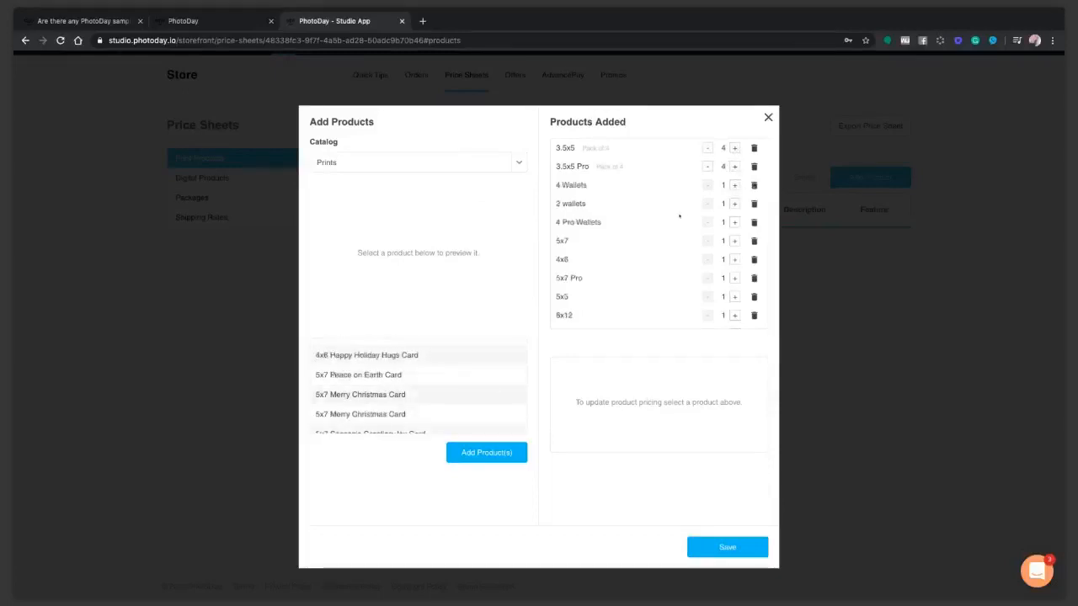
{"action": "left_click", "coordinate": [753, 203]}
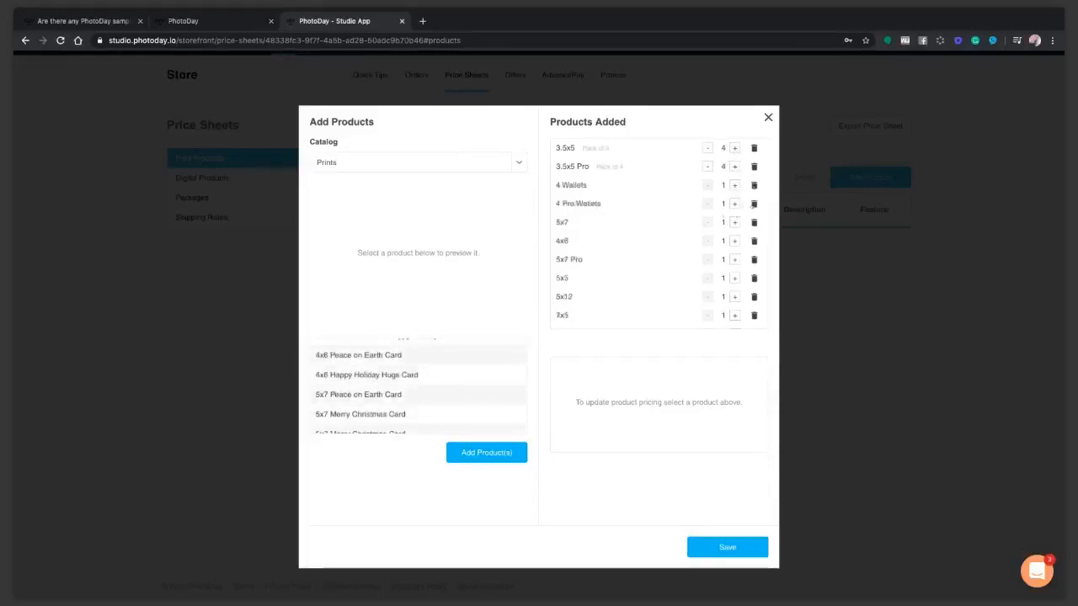
{"action": "left_click", "coordinate": [734, 222]}
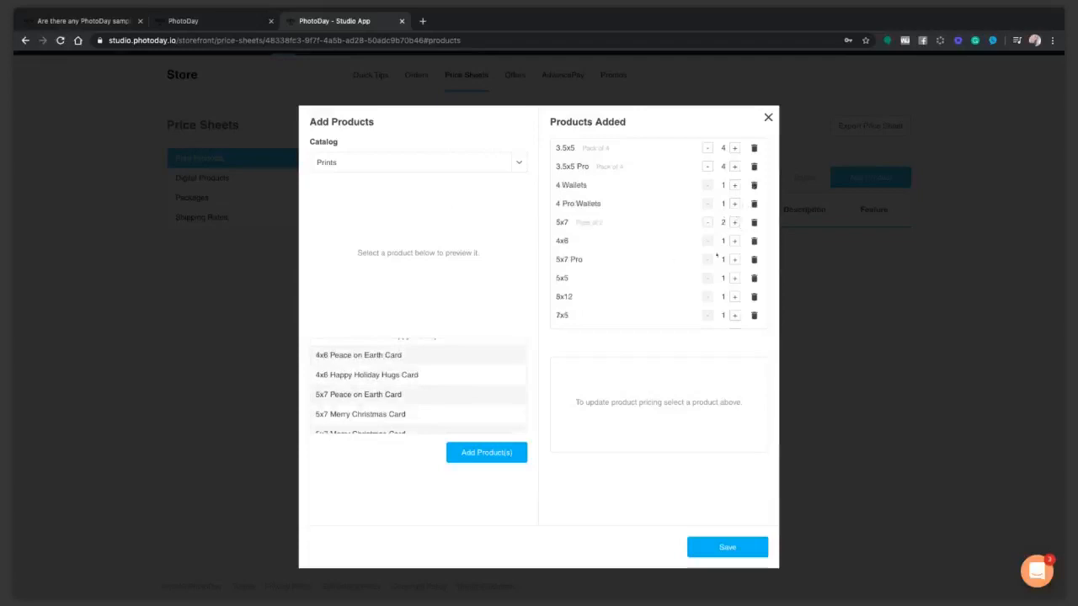
{"action": "left_click", "coordinate": [734, 240]}
{"action": "left_click", "coordinate": [734, 260]}
{"action": "scroll", "coordinate": [720, 296], "scroll_direction": "down", "scroll_amount": 4}
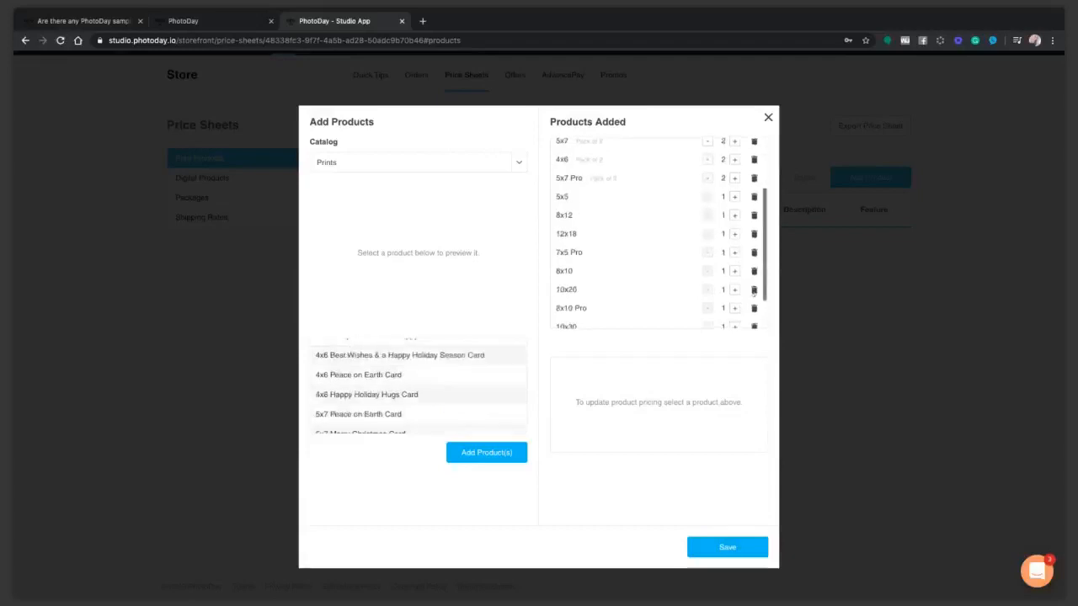
Select and add all remaining Specialty Items catalog products.
{"action": "left_click", "coordinate": [366, 183]}
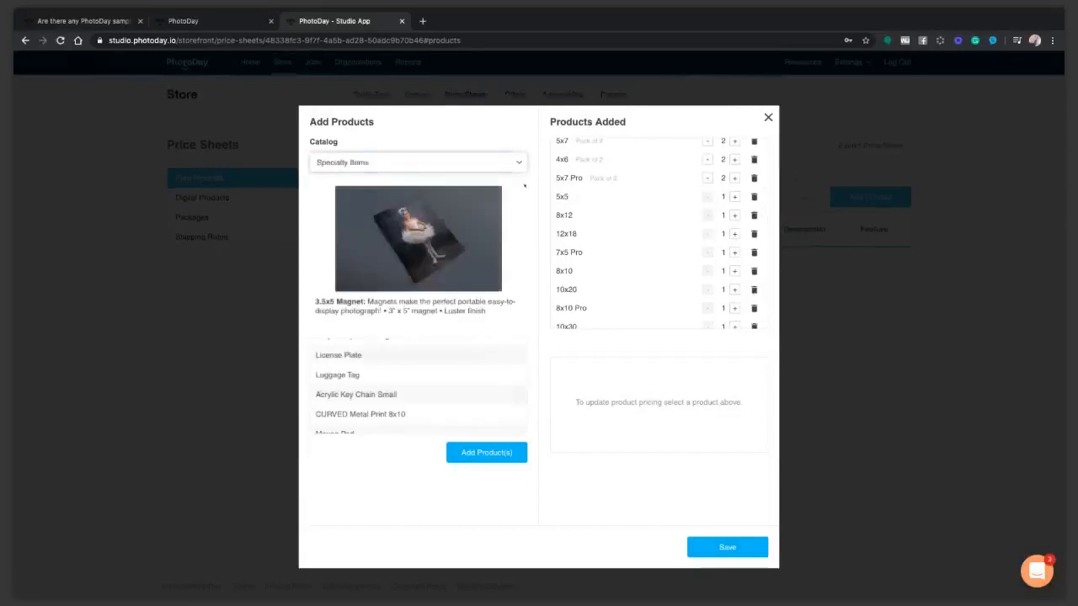
{"action": "scroll", "coordinate": [386, 360], "scroll_direction": "up", "scroll_amount": 10}
{"action": "scroll", "coordinate": [400, 390], "scroll_direction": "down", "scroll_amount": 2}
{"action": "scroll", "coordinate": [399, 390], "scroll_direction": "down", "scroll_amount": 10}
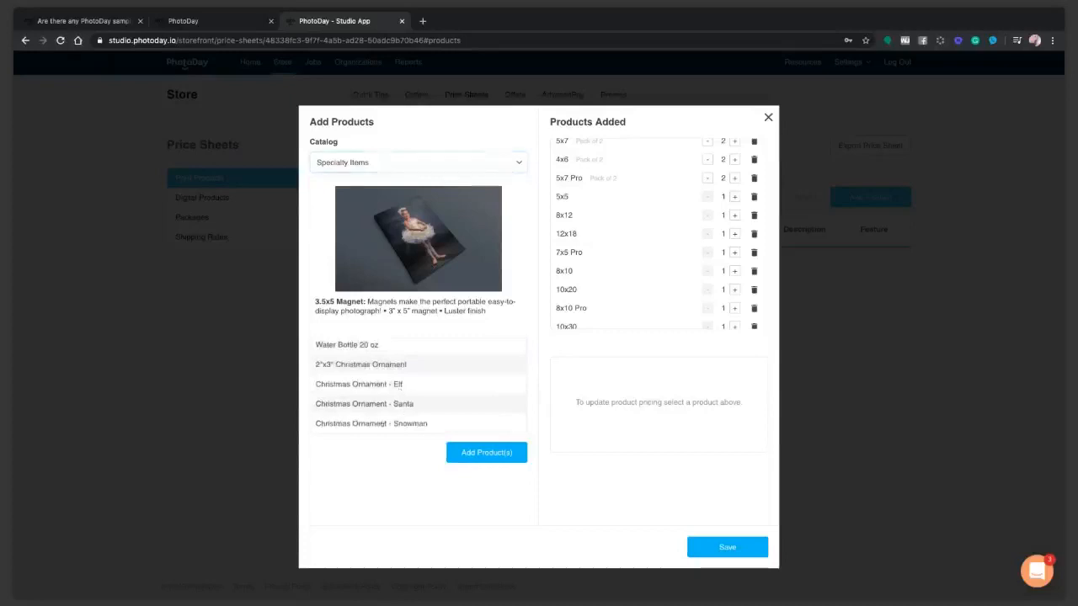
{"action": "left_click", "coordinate": [386, 423], "text": "shift"}
{"action": "left_click", "coordinate": [487, 452]}
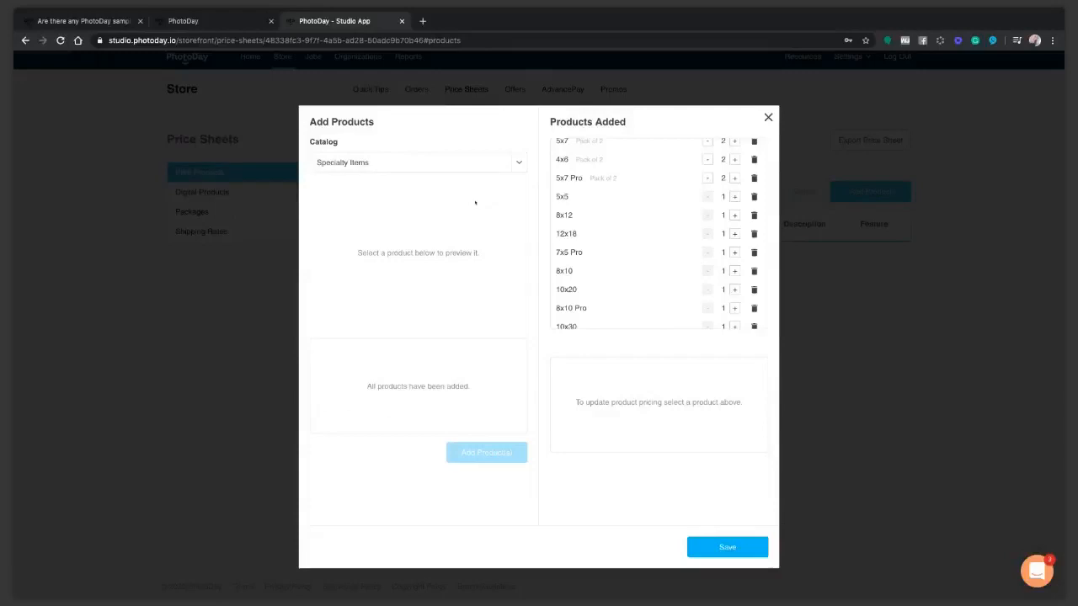
Add every product from the Plaques catalog to the print list.
{"action": "left_click", "coordinate": [345, 160]}
{"action": "left_click", "coordinate": [419, 173]}
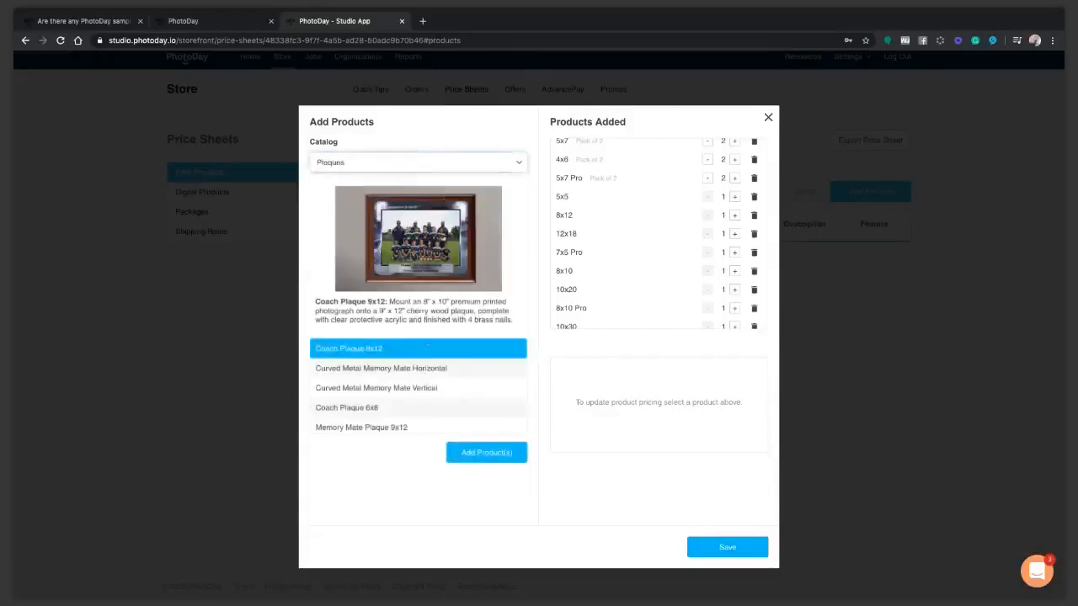
{"action": "scroll", "coordinate": [421, 387], "scroll_direction": "down", "scroll_amount": 5}
{"action": "left_click", "coordinate": [429, 425], "text": "shift"}
{"action": "left_click", "coordinate": [481, 452]}
{"action": "scroll", "coordinate": [693, 281], "scroll_direction": "down", "scroll_amount": 10}
{"action": "scroll", "coordinate": [694, 283], "scroll_direction": "up", "scroll_amount": 10}
{"action": "scroll", "coordinate": [694, 284], "scroll_direction": "up", "scroll_amount": 5}
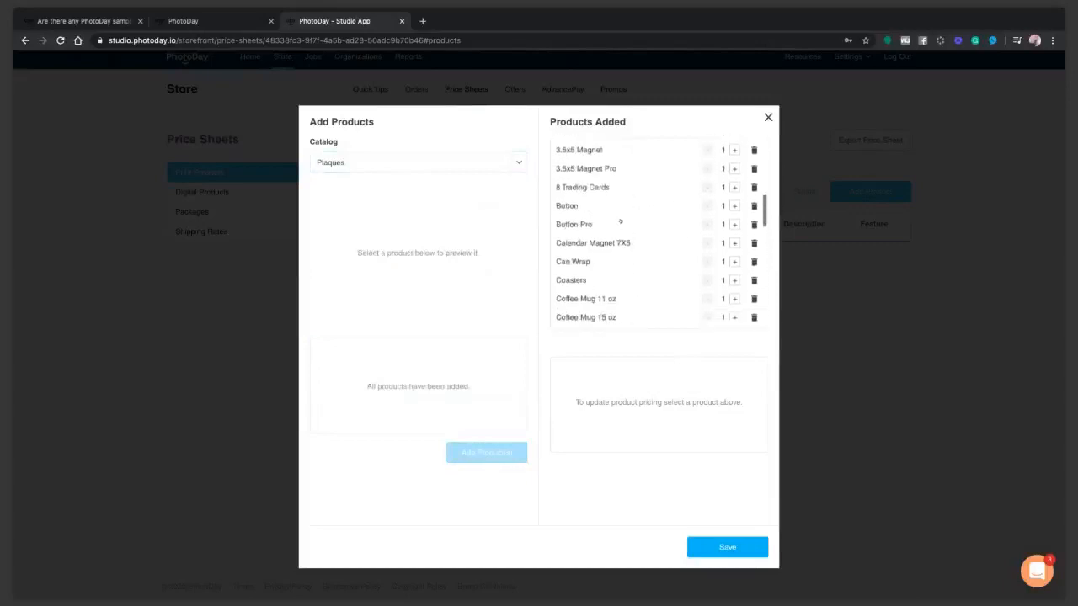
Make Button, 3.5x5 Magnet and 3.5x5 Magnet Pro packs of 2, then save the products.
{"action": "left_click", "coordinate": [734, 205]}
{"action": "scroll", "coordinate": [724, 202], "scroll_direction": "up", "scroll_amount": 2}
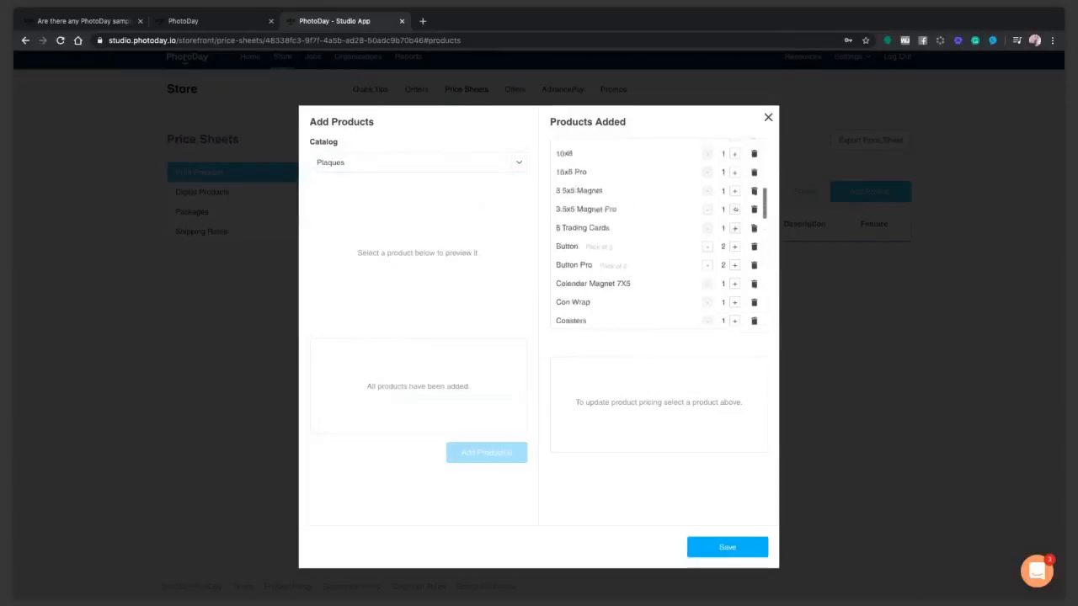
{"action": "left_click", "coordinate": [734, 191]}
{"action": "left_click", "coordinate": [735, 210]}
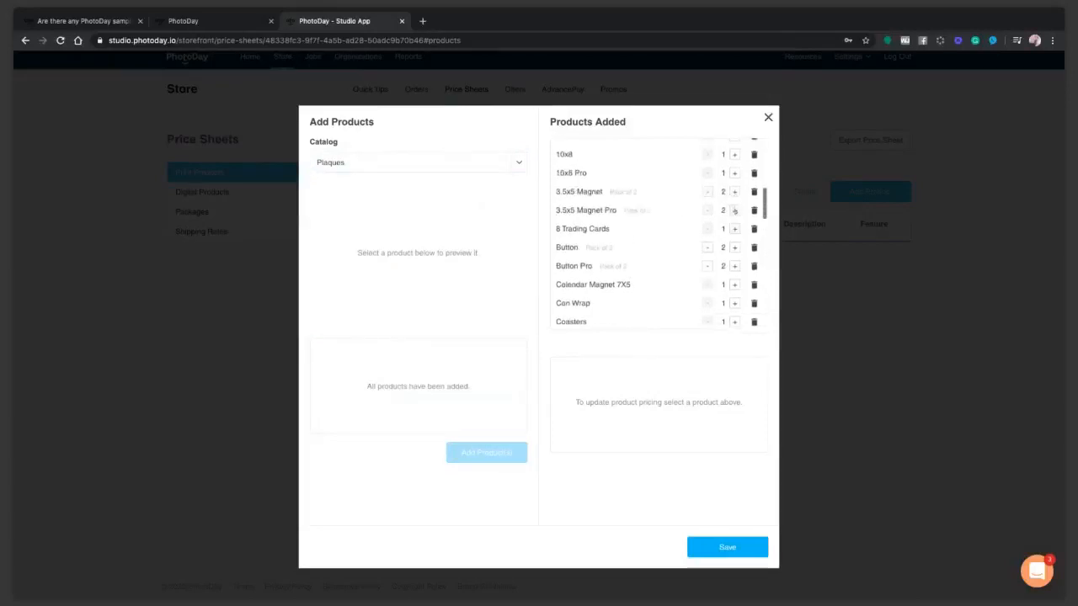
{"action": "left_click", "coordinate": [715, 548]}
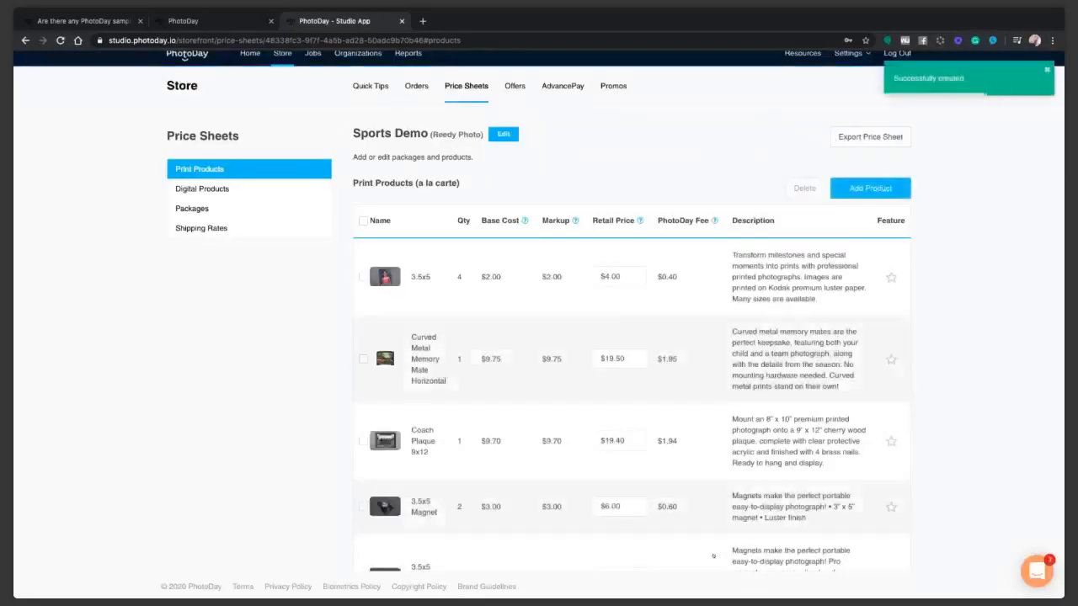
Change the 3.5x5 print's retail price from $4.00 to $17.99.
{"action": "left_click_drag", "start_coordinate": [631, 278], "coordinate": [525, 276]}
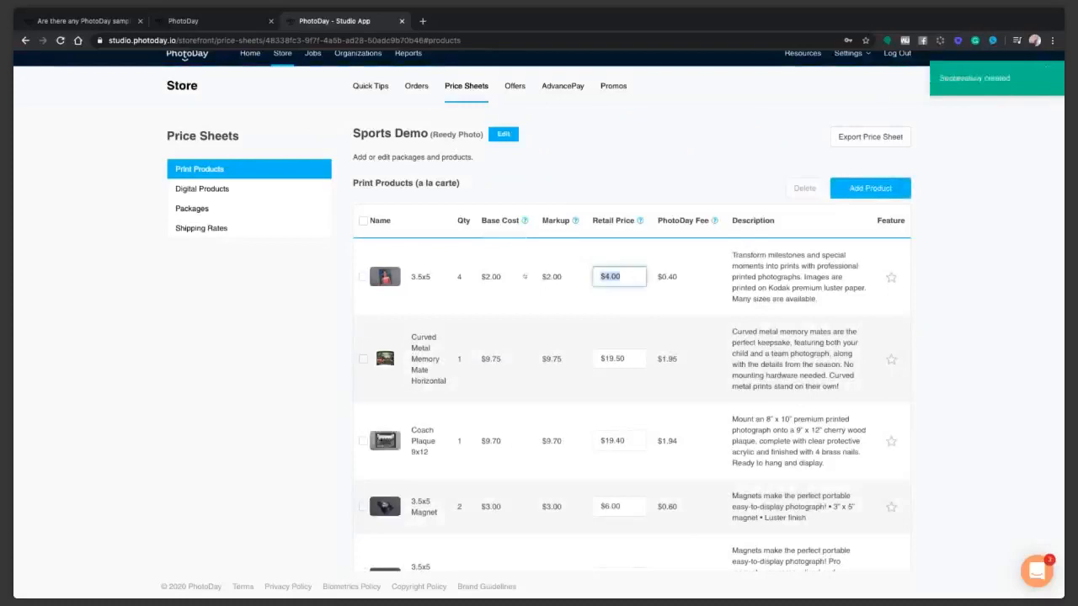
{"action": "type", "text": "17.99"}
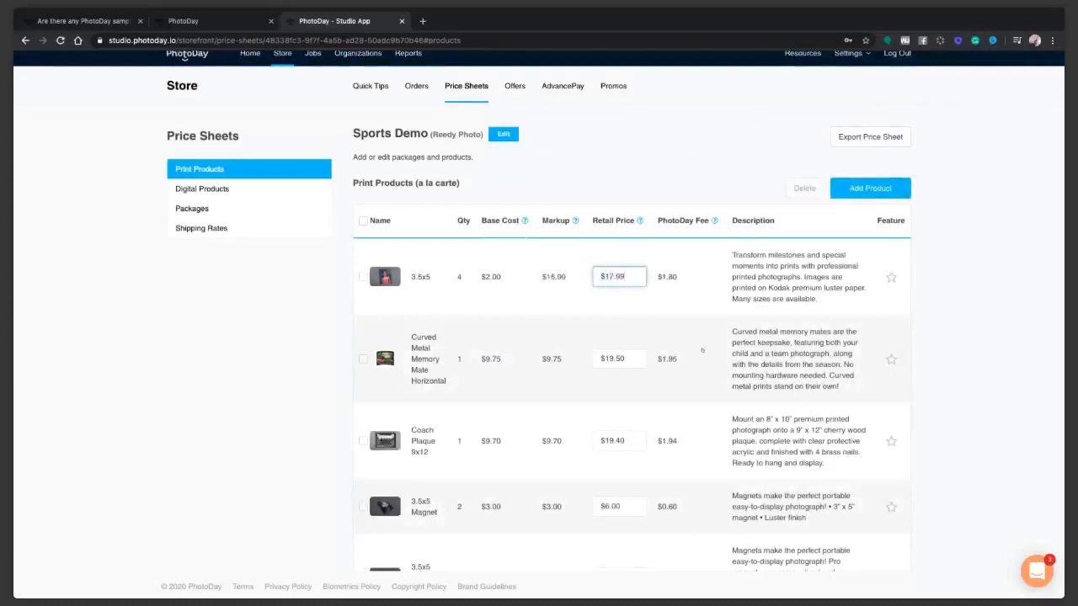
{"action": "left_click_drag", "start_coordinate": [630, 363], "coordinate": [594, 361]}
{"action": "left_click", "coordinate": [624, 362]}
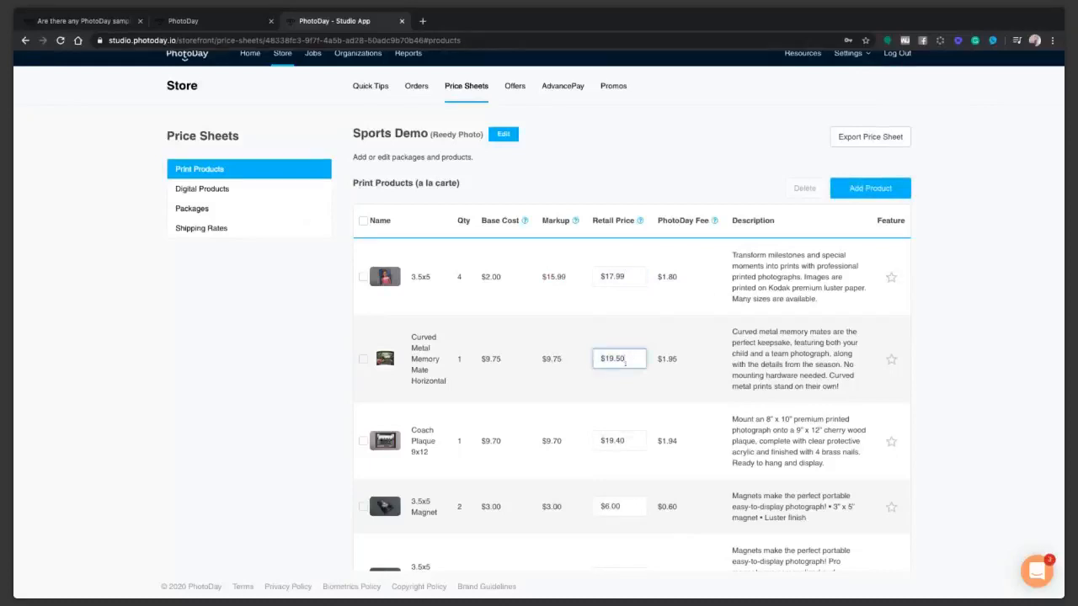
{"action": "left_click_drag", "start_coordinate": [630, 360], "coordinate": [574, 357]}
Mark the 3.5x5 Magnet Pro row with the Feature star.
{"action": "scroll", "coordinate": [623, 396], "scroll_direction": "down", "scroll_amount": 1}
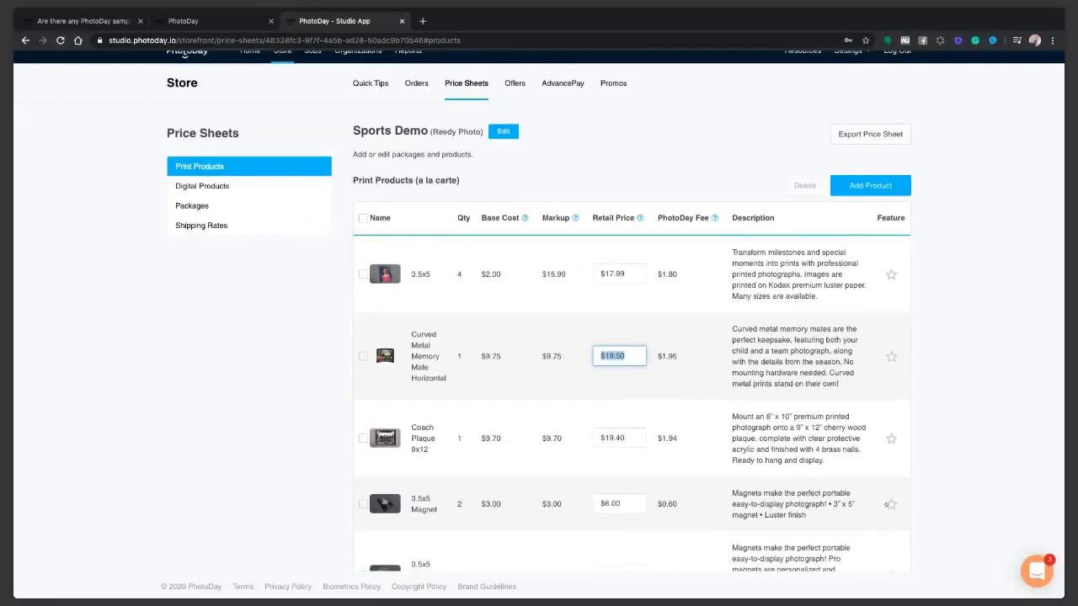
{"action": "scroll", "coordinate": [886, 505], "scroll_direction": "down", "scroll_amount": 1}
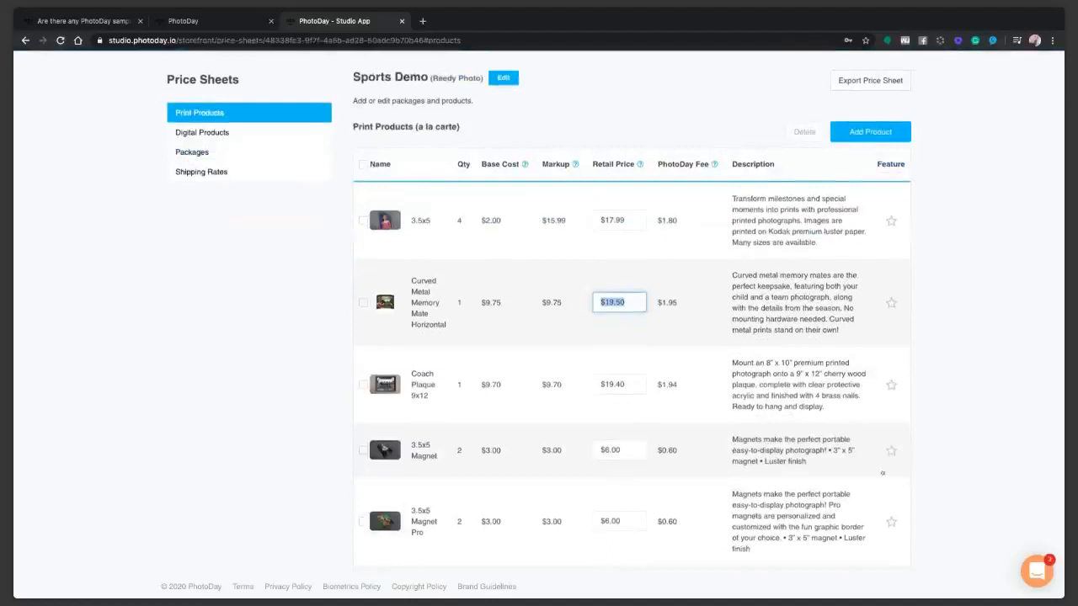
{"action": "scroll", "coordinate": [883, 473], "scroll_direction": "up", "scroll_amount": 1}
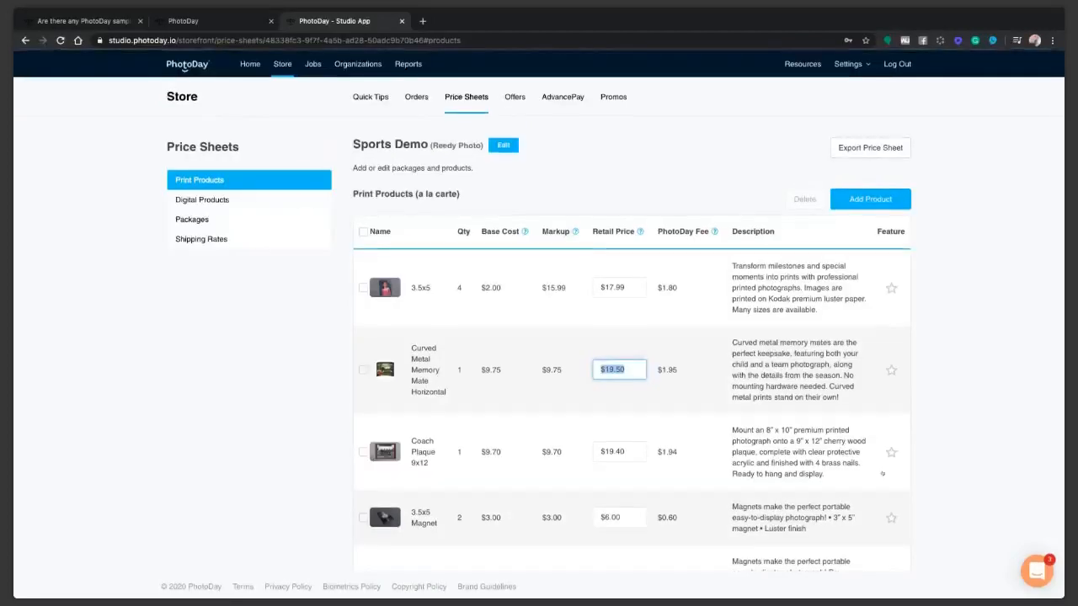
{"action": "scroll", "coordinate": [688, 411], "scroll_direction": "down", "scroll_amount": 2}
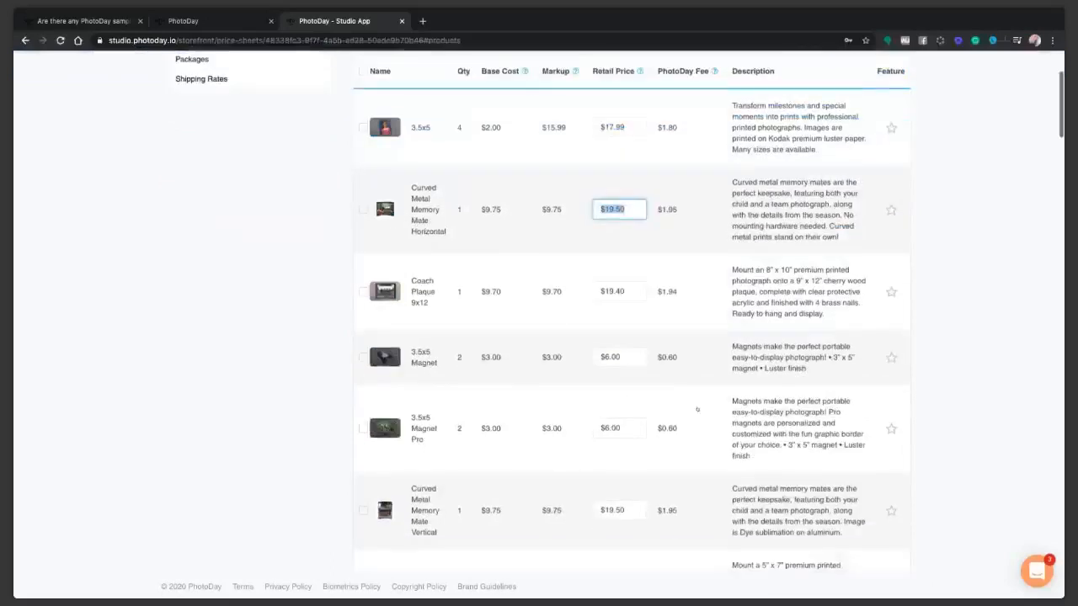
{"action": "scroll", "coordinate": [873, 389], "scroll_direction": "down", "scroll_amount": 2}
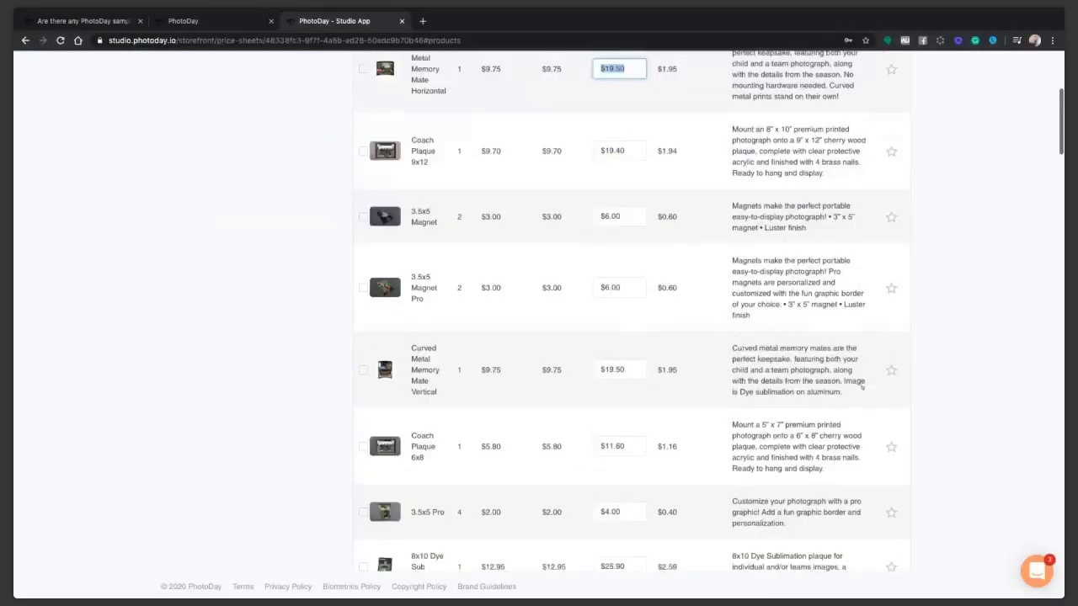
{"action": "left_click", "coordinate": [890, 280]}
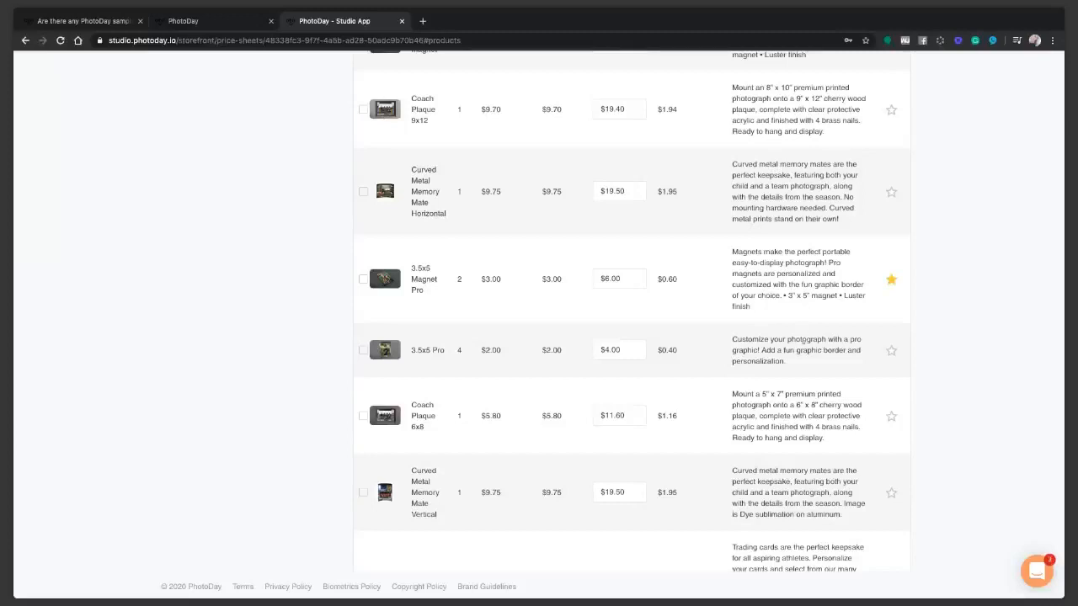
{"action": "scroll", "coordinate": [805, 337], "scroll_direction": "down", "scroll_amount": 3}
{"action": "scroll", "coordinate": [805, 337], "scroll_direction": "up", "scroll_amount": 10}
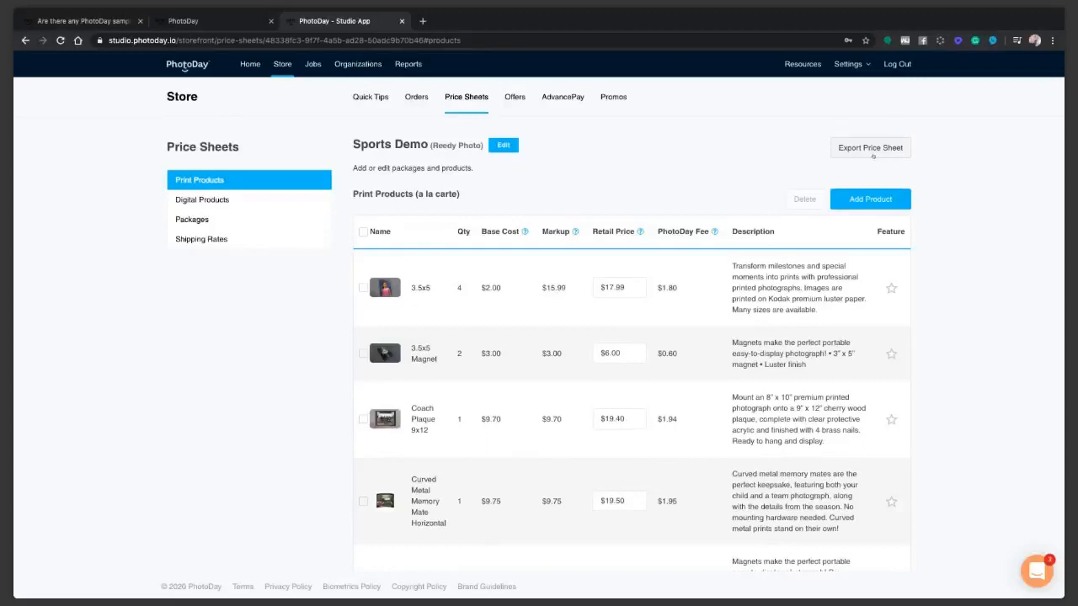
Set 4 Pro Wallets retail to $15.99 and update Button Pro's $6.00 retail price.
{"action": "scroll", "coordinate": [632, 566], "scroll_direction": "down", "scroll_amount": 10}
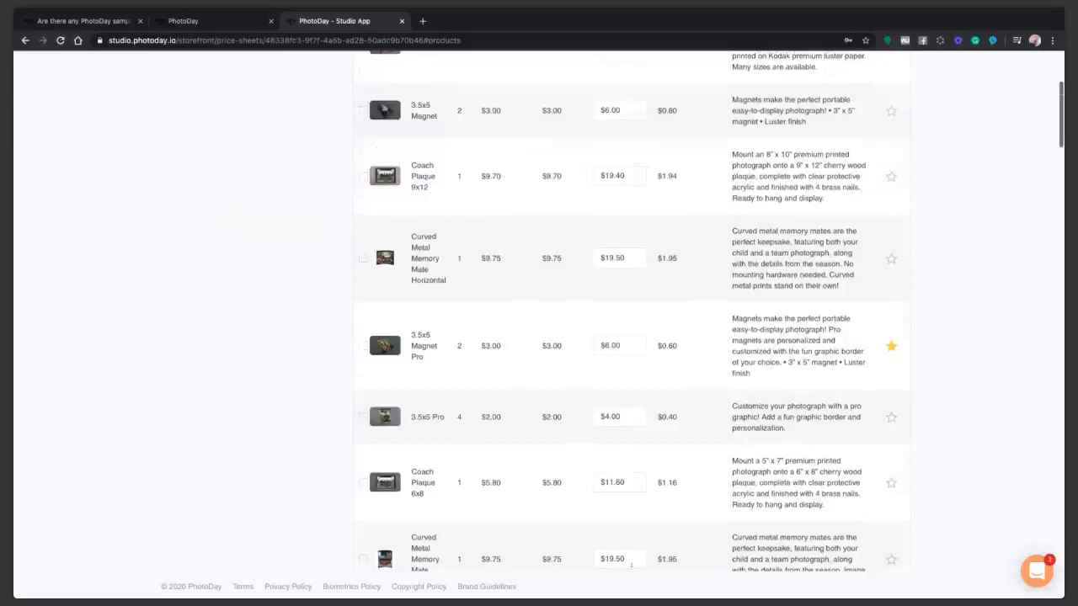
{"action": "scroll", "coordinate": [632, 566], "scroll_direction": "down", "scroll_amount": 4}
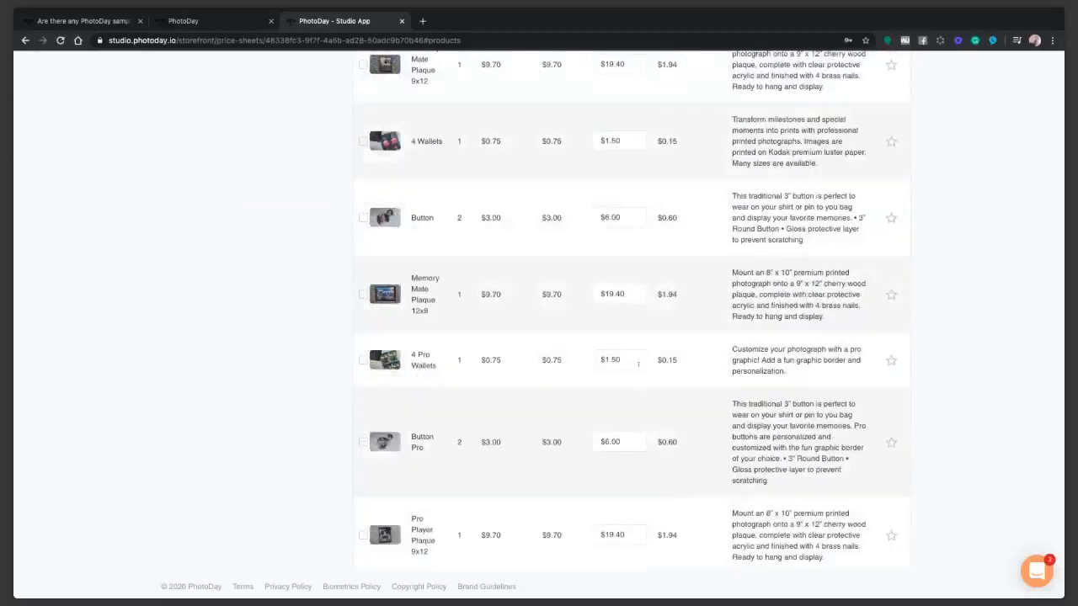
{"action": "double_click", "coordinate": [638, 364]}
{"action": "type", "text": "15.99"}
{"action": "left_click", "coordinate": [626, 443]}
{"action": "double_click", "coordinate": [627, 443]}
{"action": "type", "text": "15.99"}
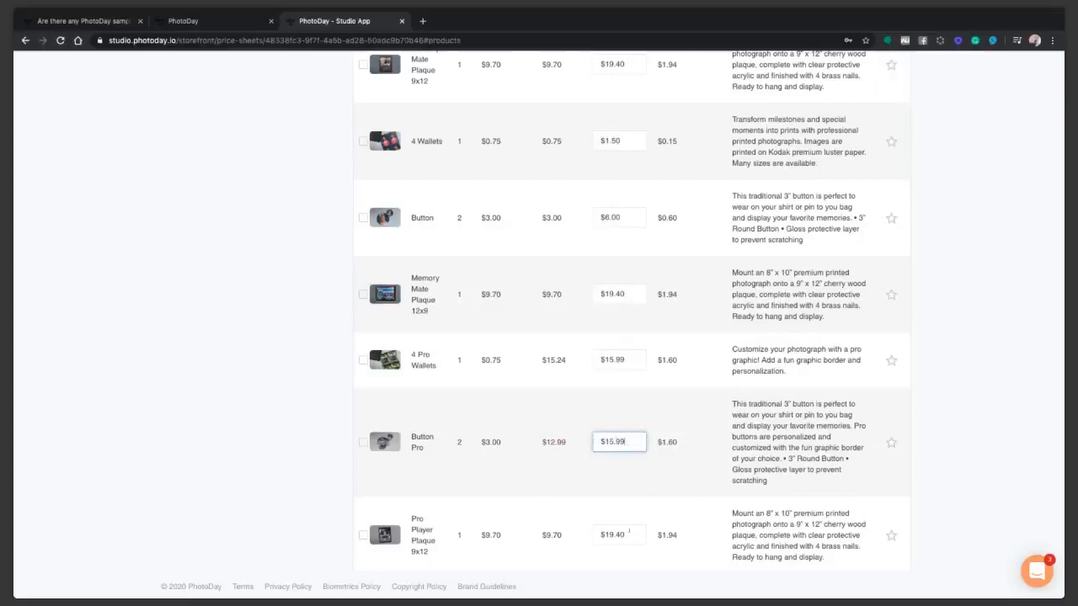
{"action": "key", "text": "Tab"}
{"action": "scroll", "coordinate": [631, 422], "scroll_direction": "up", "scroll_amount": 5}
{"action": "scroll", "coordinate": [614, 375], "scroll_direction": "up", "scroll_amount": 8}
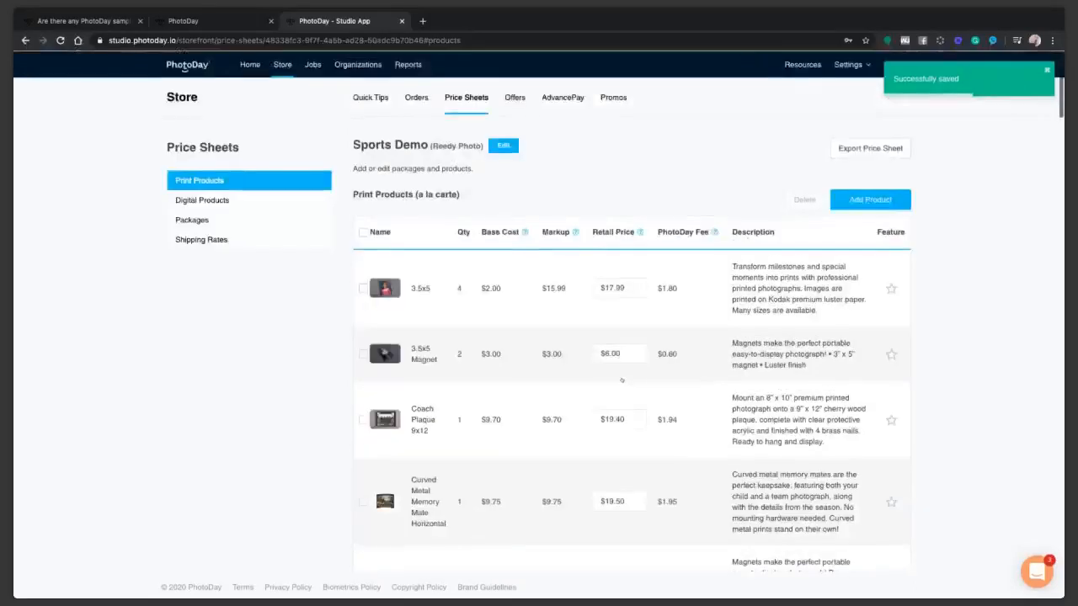
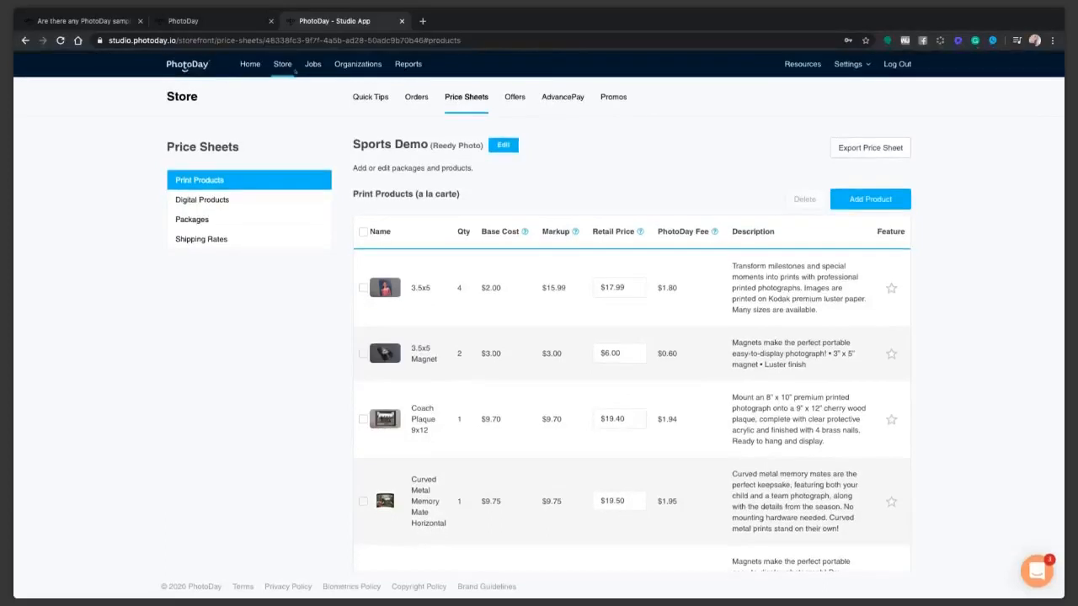
Show the Store Quick Tips page, where all four setup steps are complete.
{"action": "left_click", "coordinate": [282, 64]}
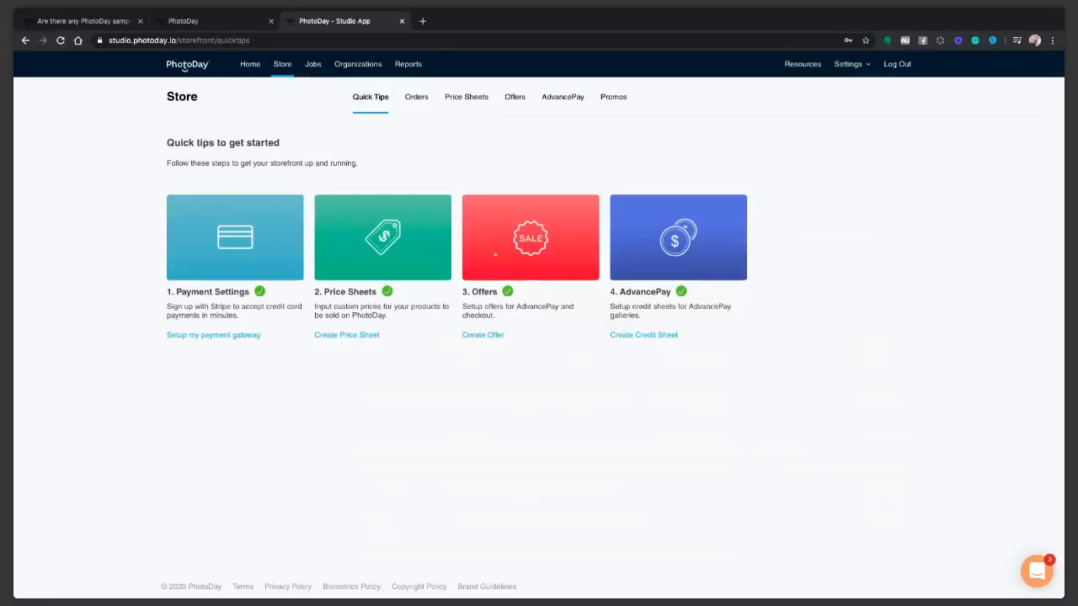
Start a new discount from the Offers > Discounts list.
{"action": "left_click", "coordinate": [537, 251]}
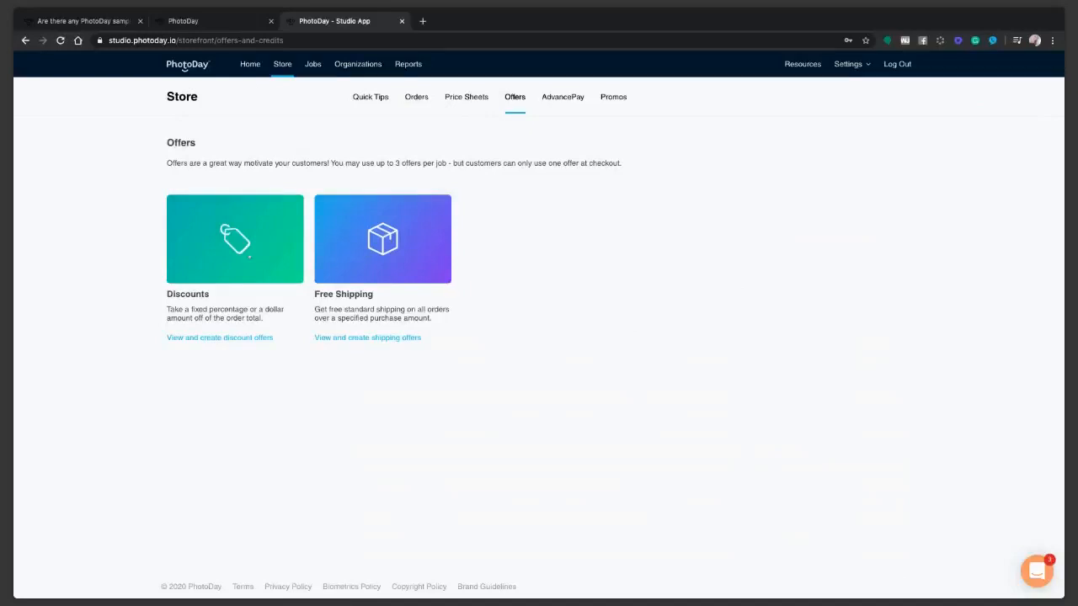
{"action": "left_click", "coordinate": [249, 257]}
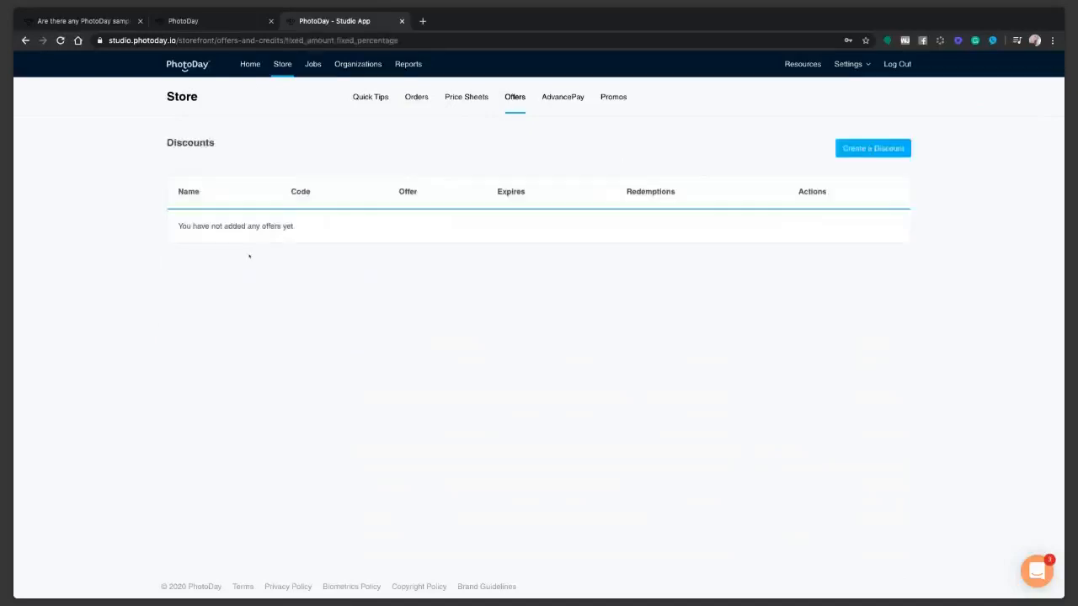
{"action": "left_click", "coordinate": [862, 152]}
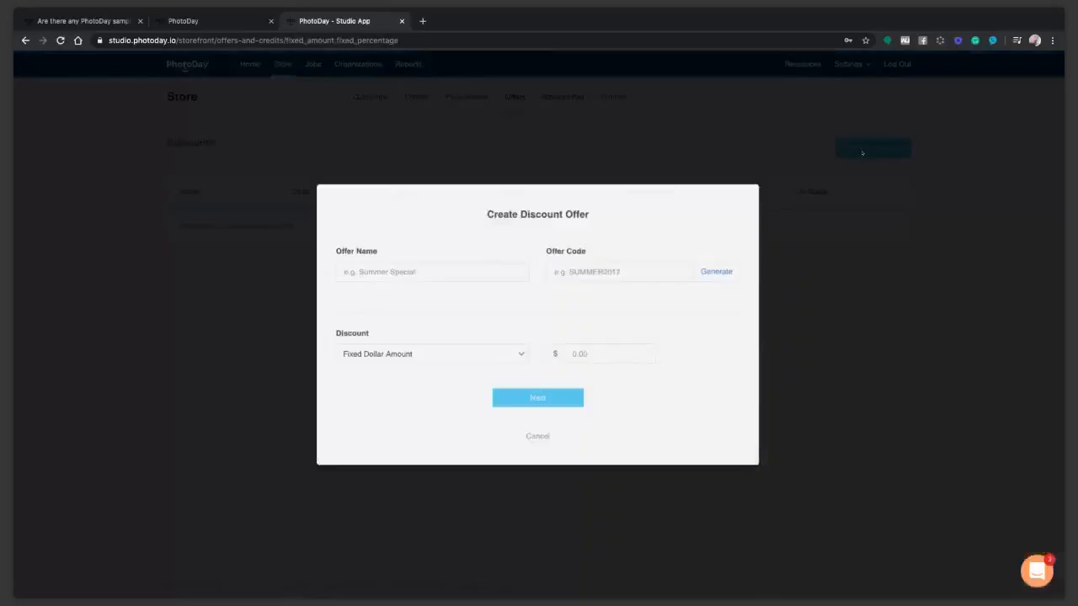
Define discount 'Spring Offers' with code SPRING10 at 10 percent off, then continue.
{"action": "left_click", "coordinate": [392, 271]}
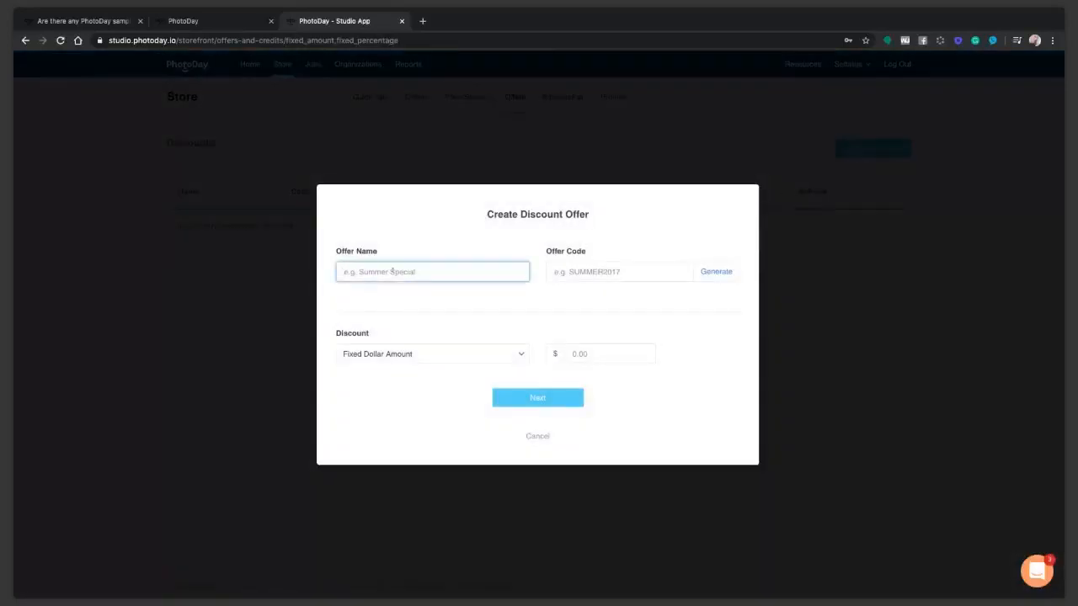
{"action": "type", "text": "Spring P"}
{"action": "type", "text": "h"}
{"action": "key", "text": "BackSpace"}
{"action": "key", "text": "BackSpace"}
{"action": "type", "text": "Offers"}
{"action": "key", "text": "Tab"}
{"action": "type", "text": "SPRING10"}
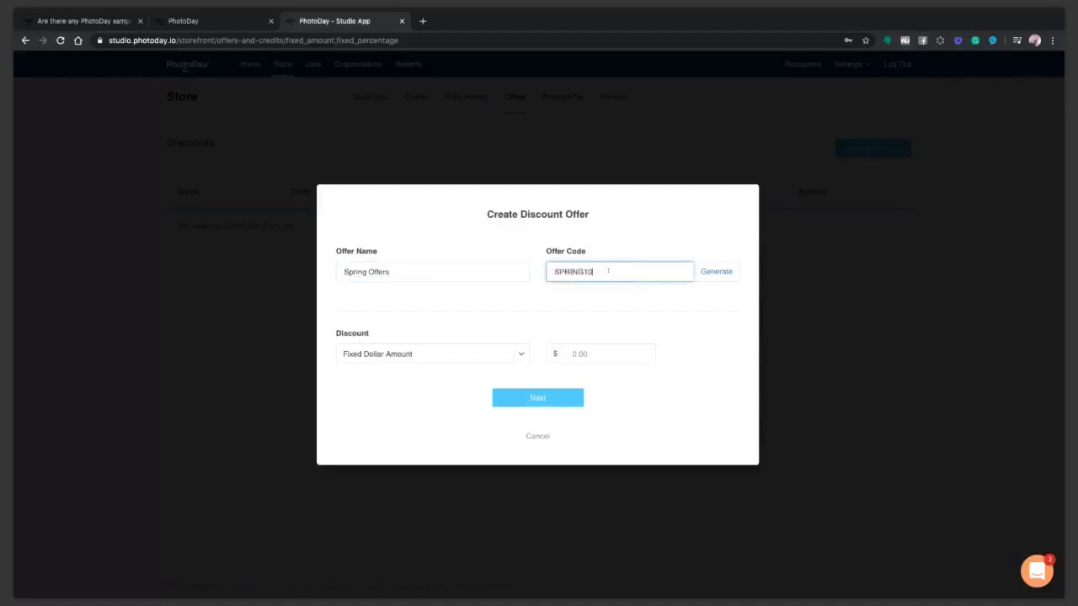
{"action": "key", "text": "Tab"}
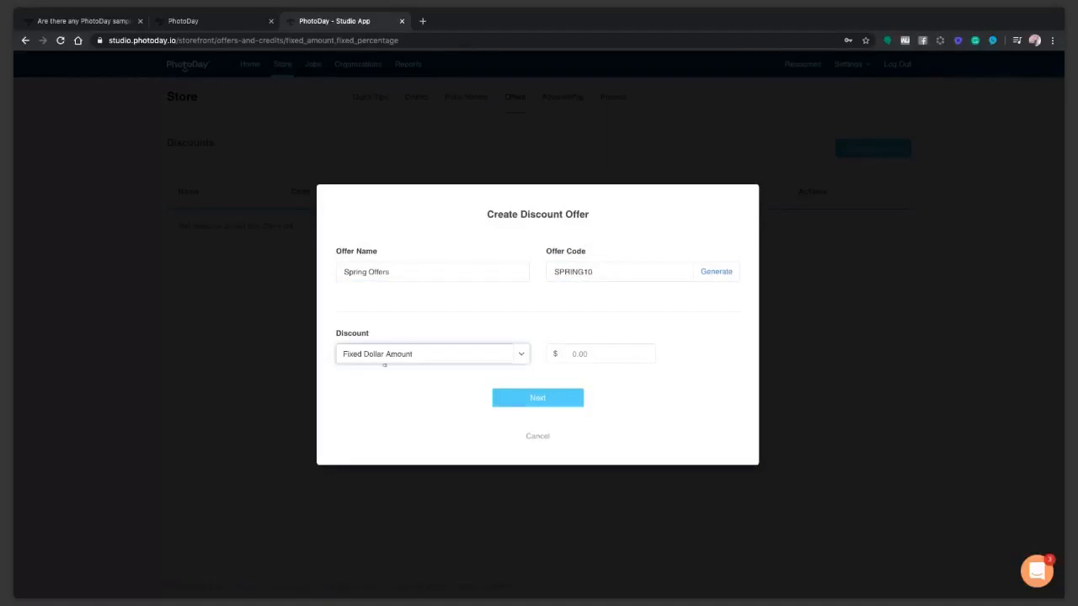
{"action": "key", "text": "p"}
{"action": "left_click", "coordinate": [586, 354]}
{"action": "type", "text": "10"}
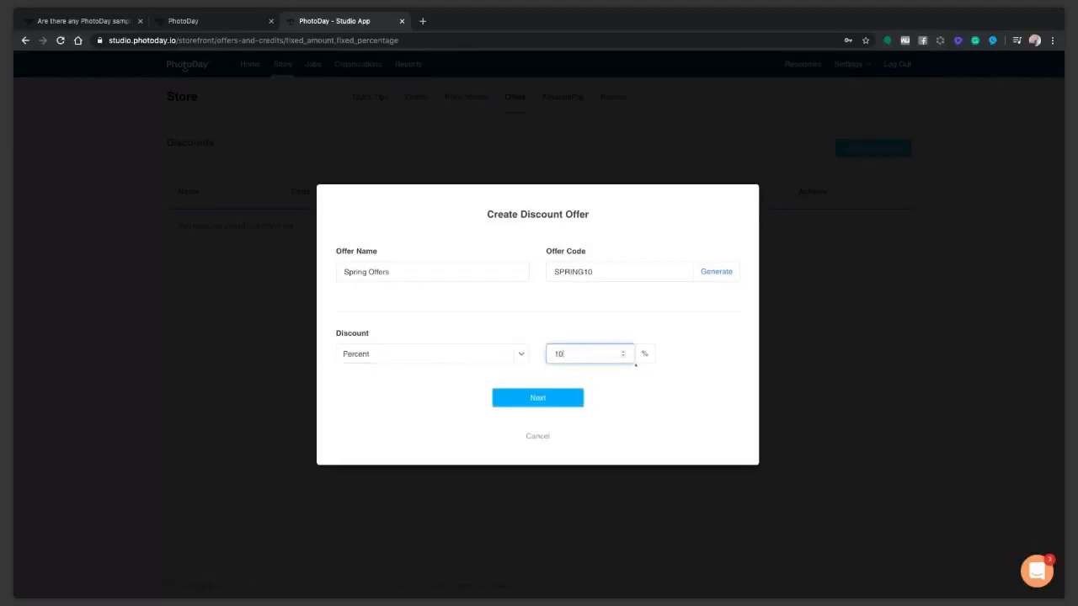
{"action": "left_click", "coordinate": [534, 402]}
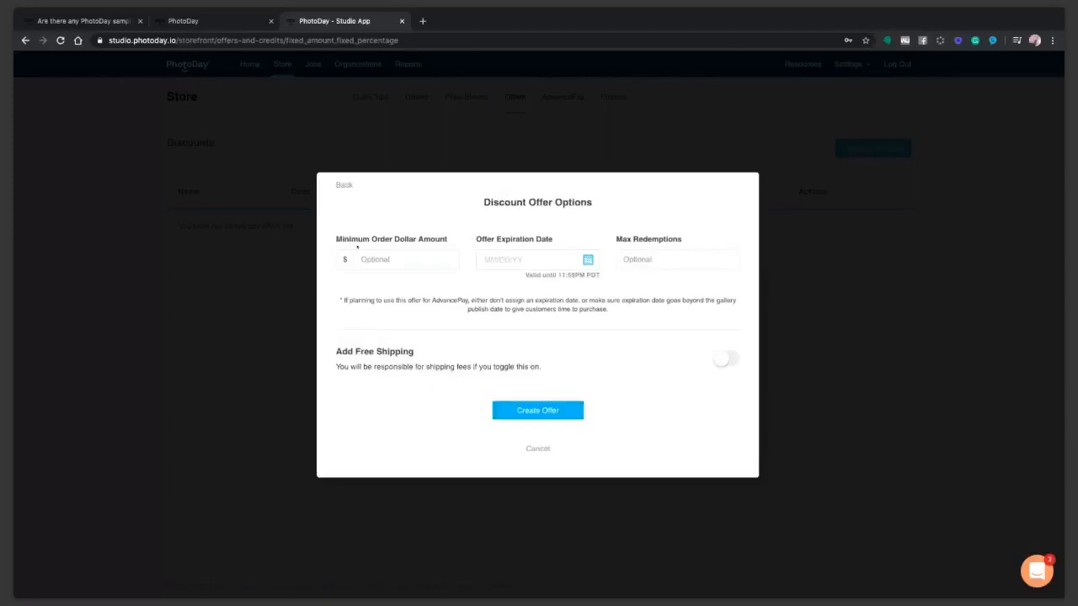
Enter $50 as the discount's minimum order dollar amount.
{"action": "left_click", "coordinate": [405, 258]}
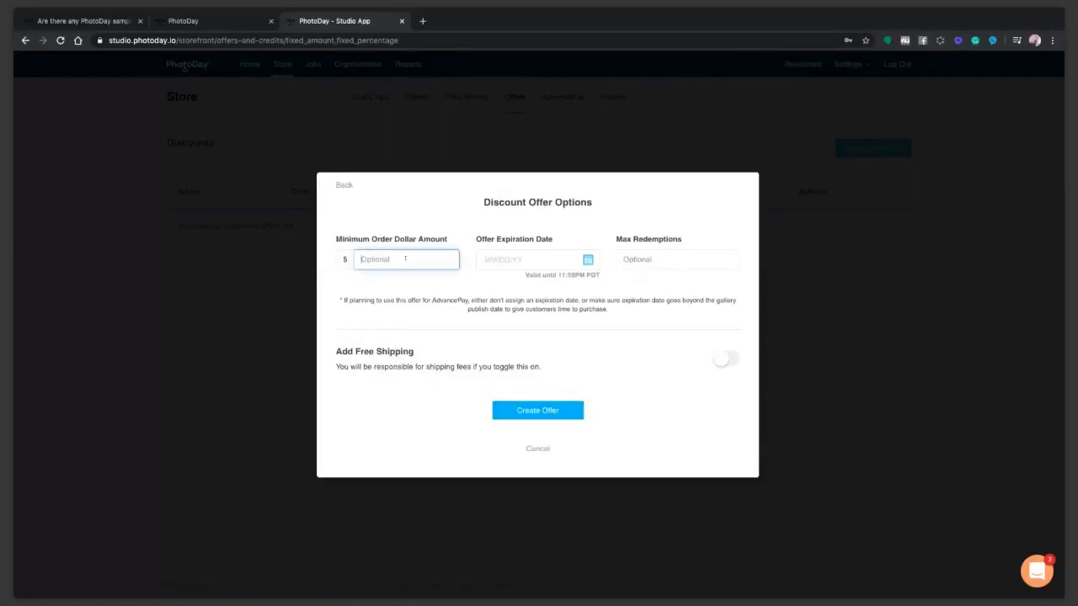
{"action": "type", "text": "60"}
Keep redemptions unlimited, enable free shipping, and create the SPRING10 offer.
{"action": "left_click", "coordinate": [683, 264]}
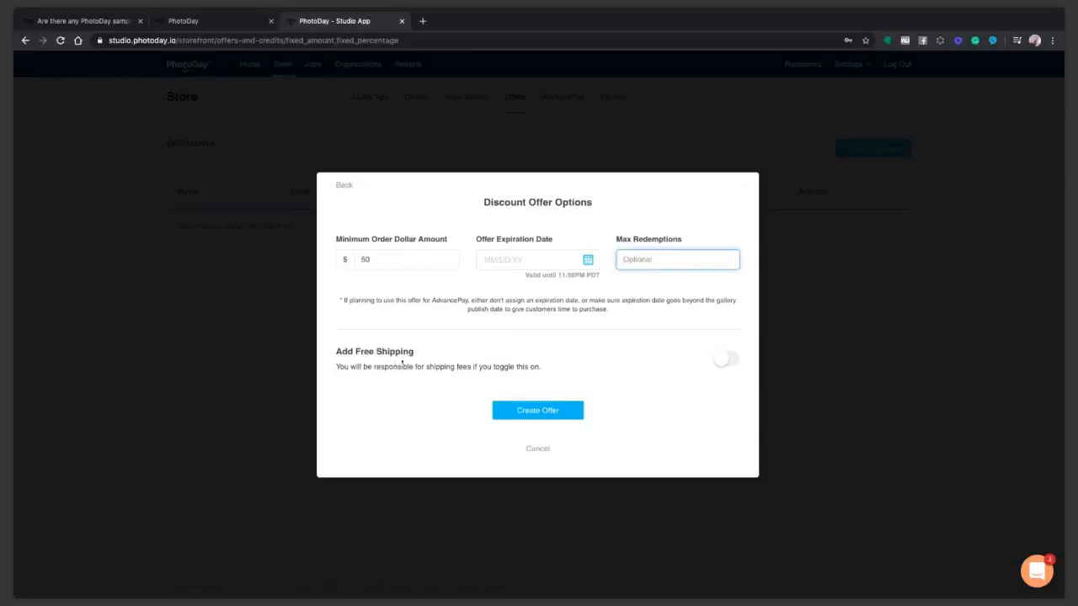
{"action": "left_click", "coordinate": [725, 360]}
{"action": "left_click", "coordinate": [726, 361]}
{"action": "left_click", "coordinate": [726, 362]}
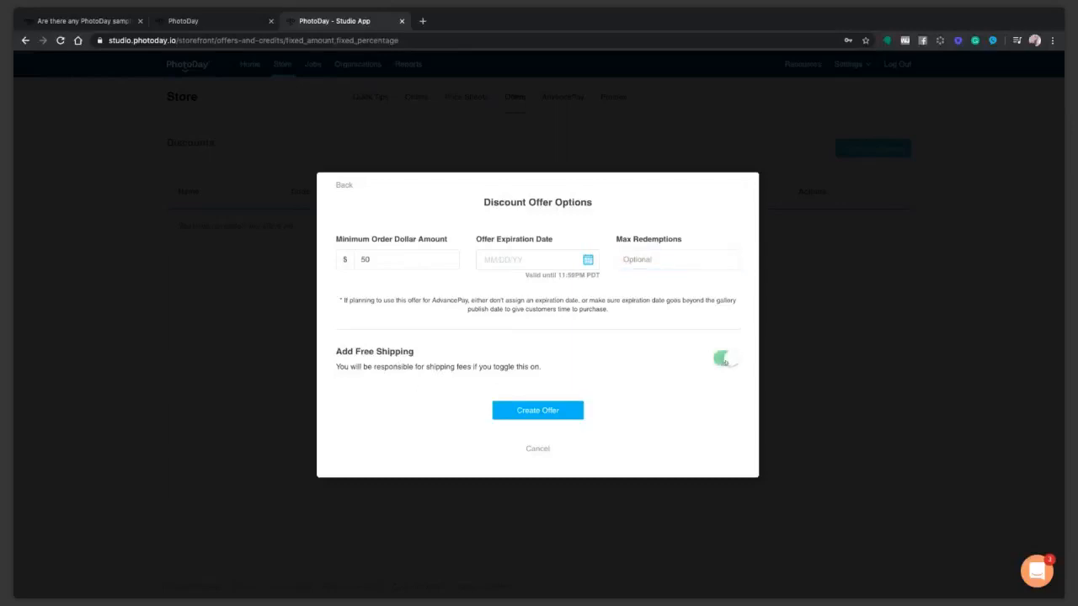
{"action": "left_click", "coordinate": [524, 412]}
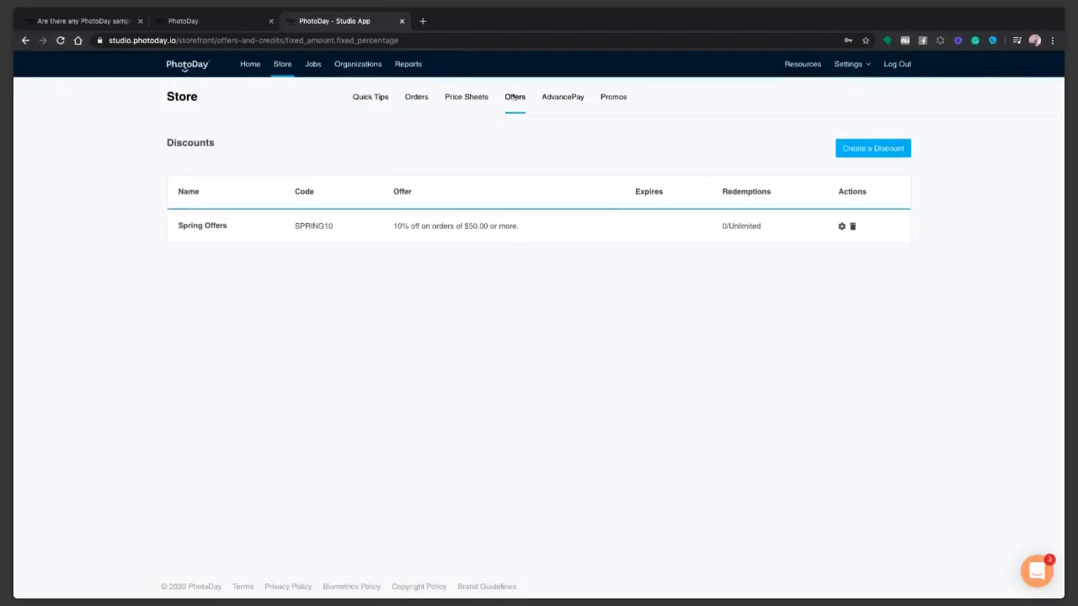
Start a free shipping offer, cancel it, and go to the AdvancePay credit sheets.
{"action": "left_click", "coordinate": [515, 98]}
{"action": "left_click", "coordinate": [385, 240]}
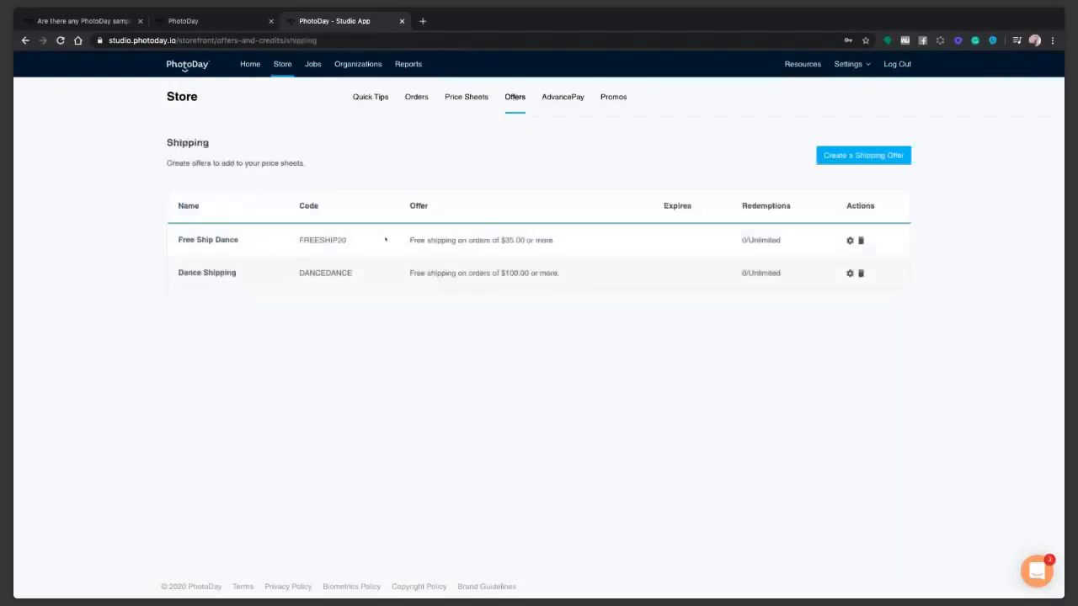
{"action": "left_click", "coordinate": [822, 160]}
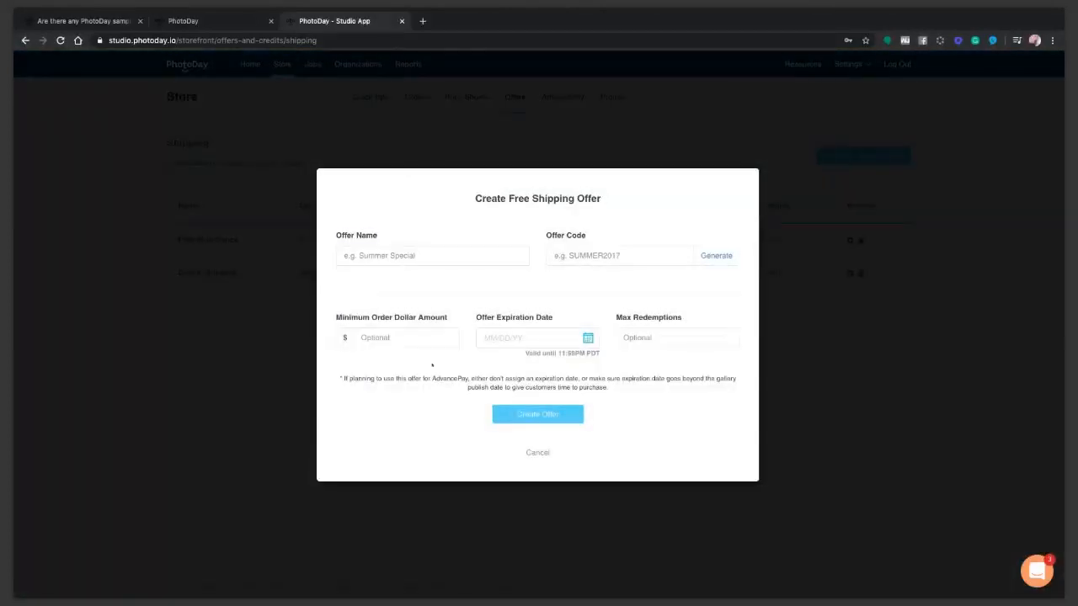
{"action": "left_click", "coordinate": [391, 337]}
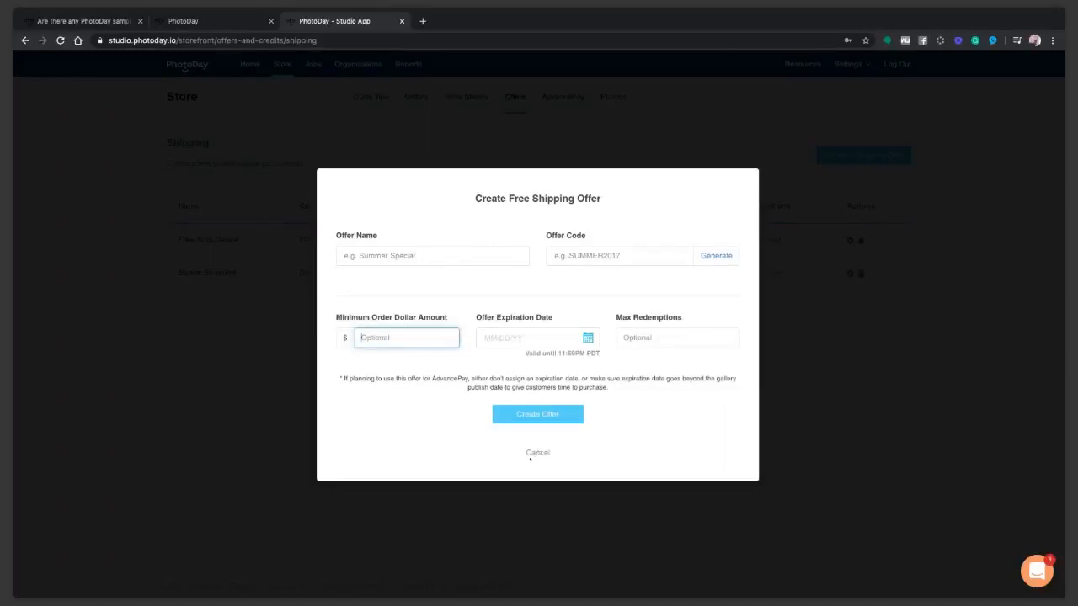
{"action": "left_click", "coordinate": [536, 454]}
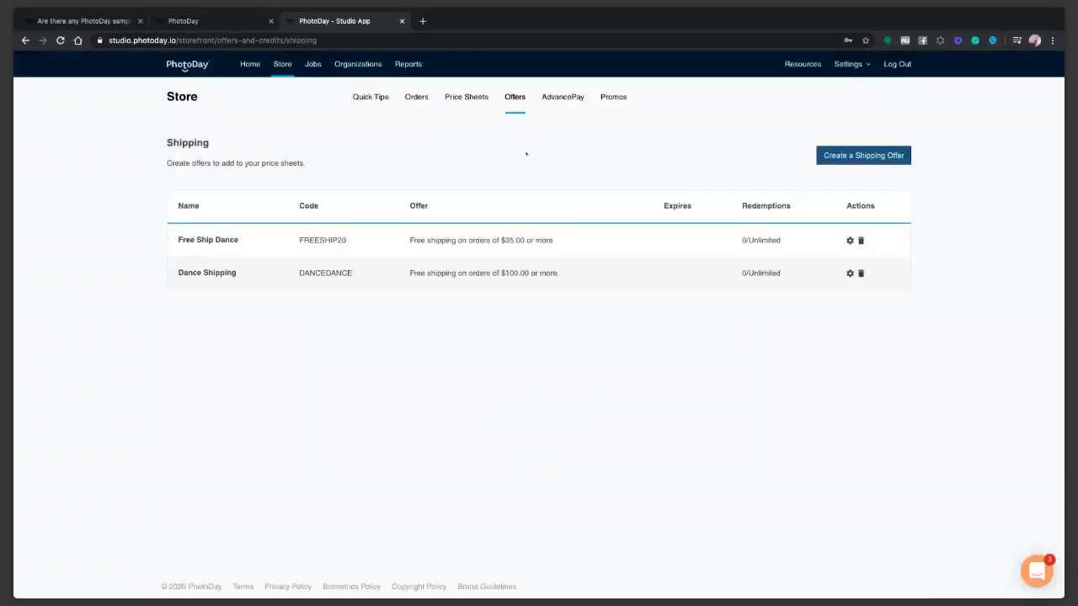
{"action": "left_click", "coordinate": [557, 97]}
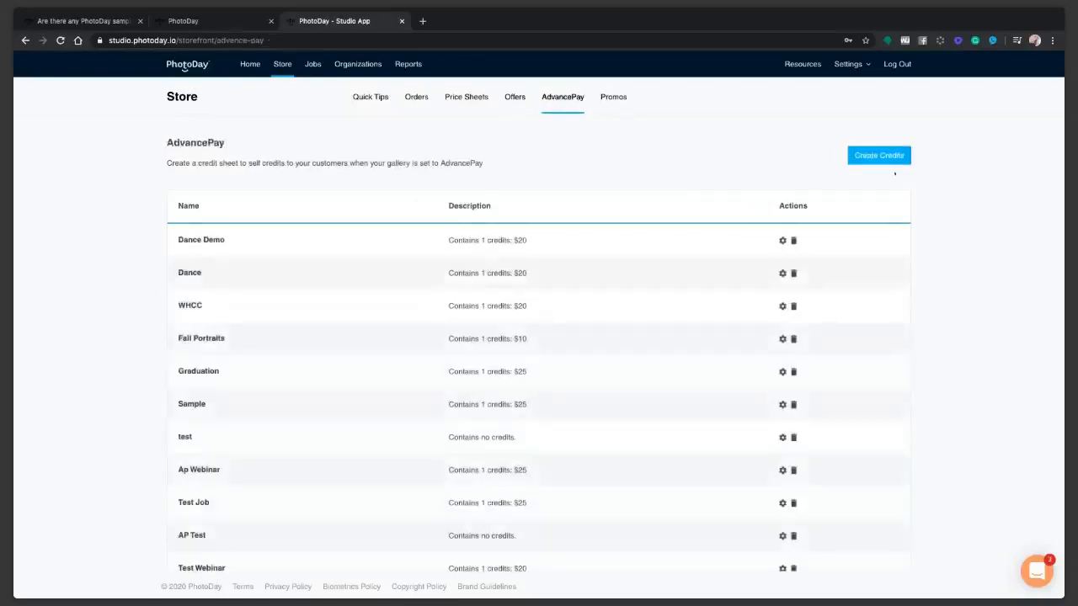
Create an AdvancePay credit sheet named 'Spring Photos' from Create Credits.
{"action": "left_click", "coordinate": [854, 155]}
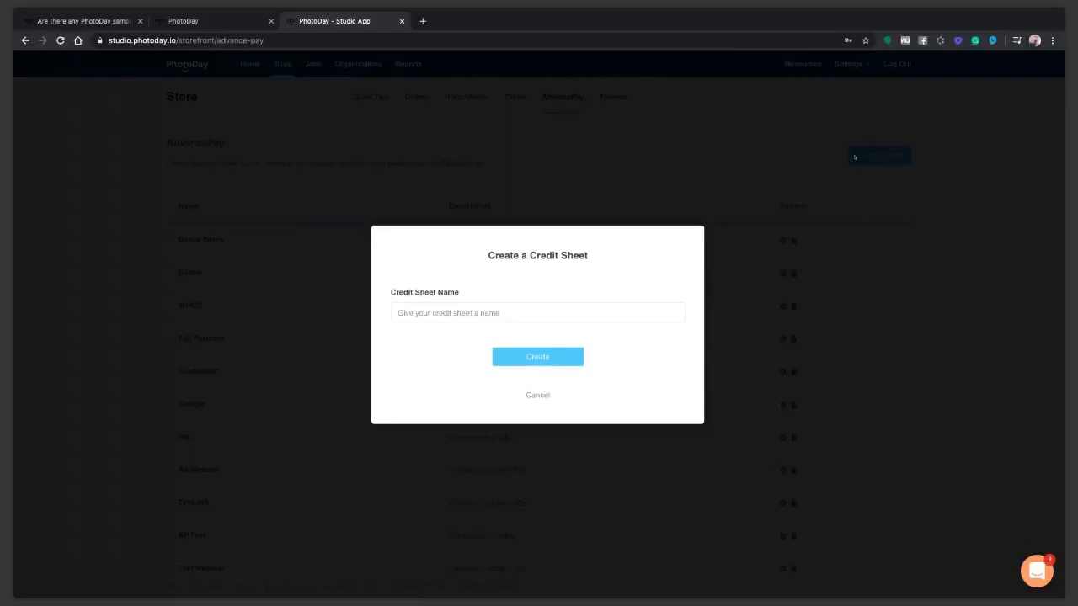
{"action": "left_click", "coordinate": [464, 314]}
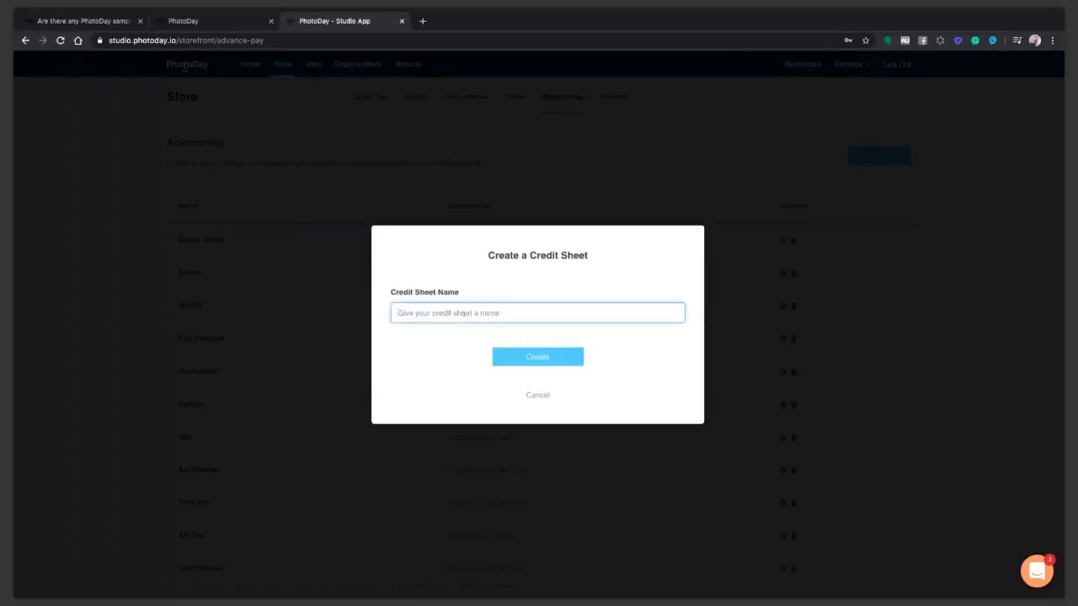
{"action": "type", "text": "Spring Photos"}
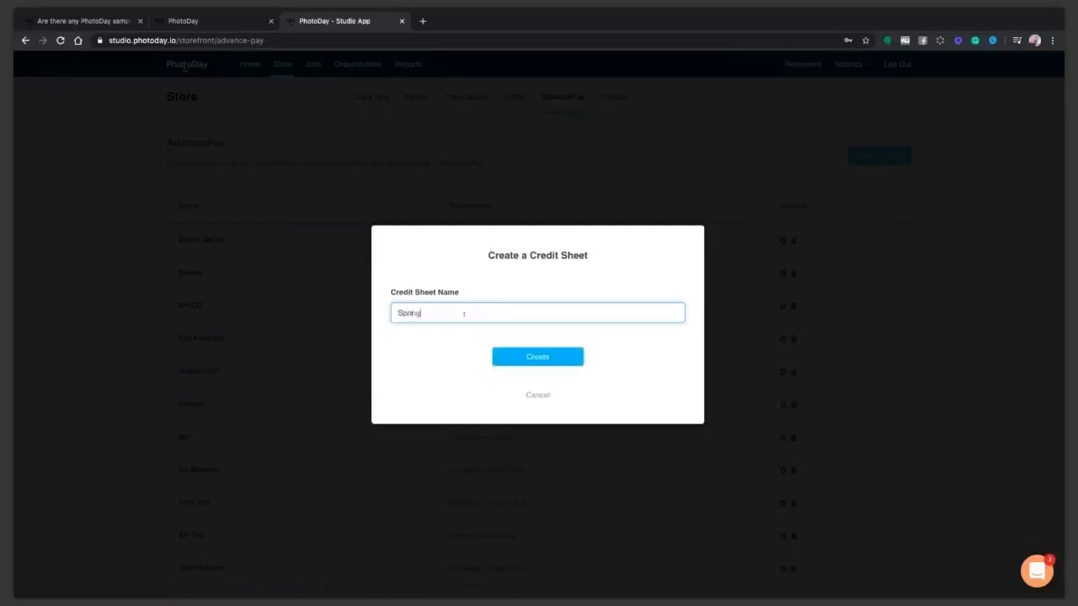
{"action": "left_click", "coordinate": [511, 357]}
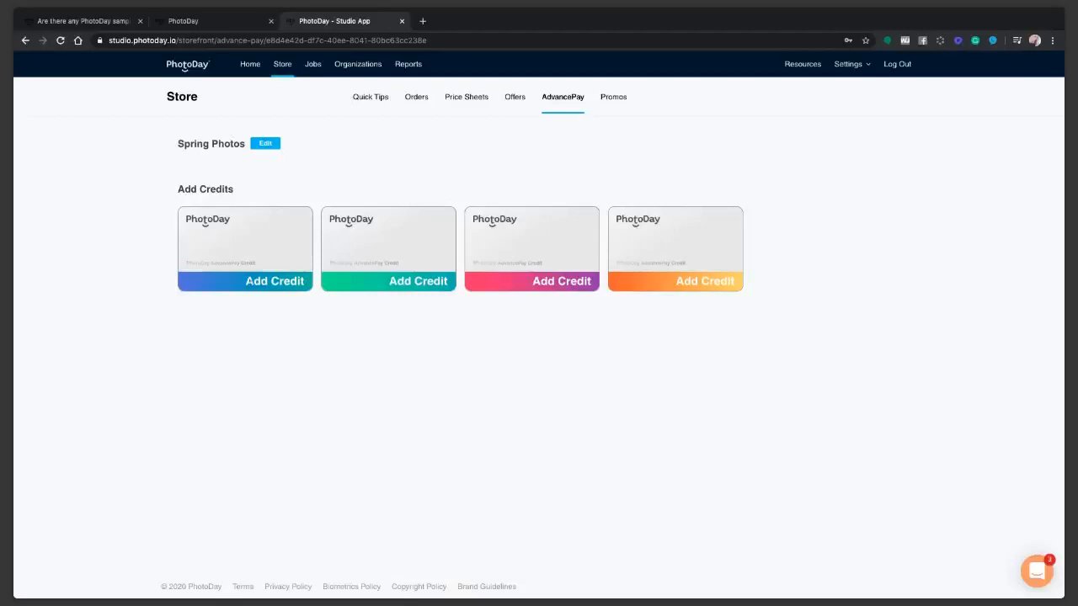
Add a $20 credit described 'Please purchase 1 credit per child.', then view past promos.
{"action": "left_click", "coordinate": [251, 282]}
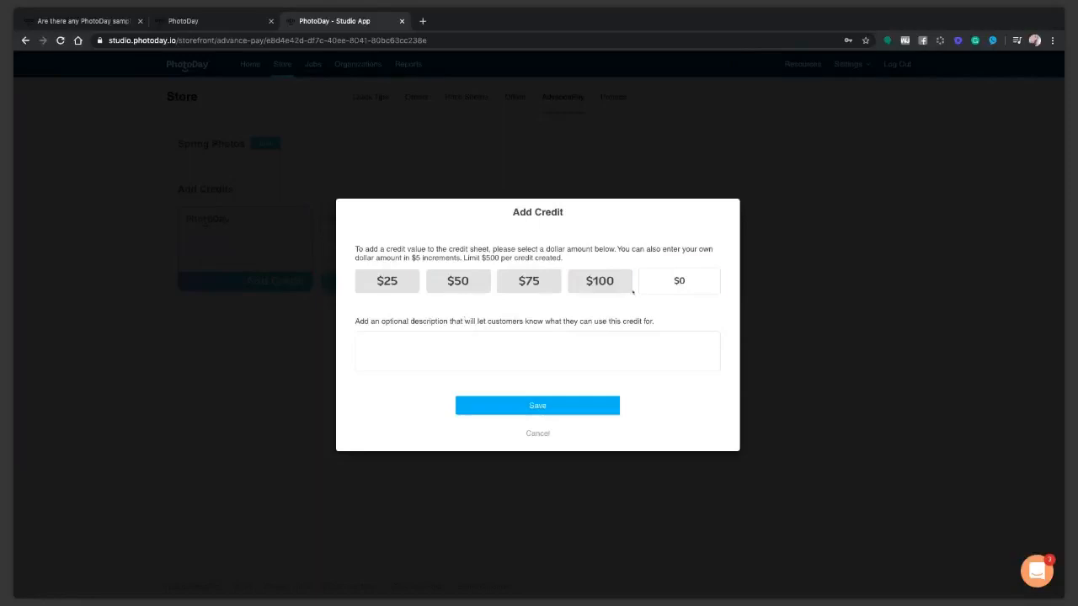
{"action": "left_click", "coordinate": [678, 281]}
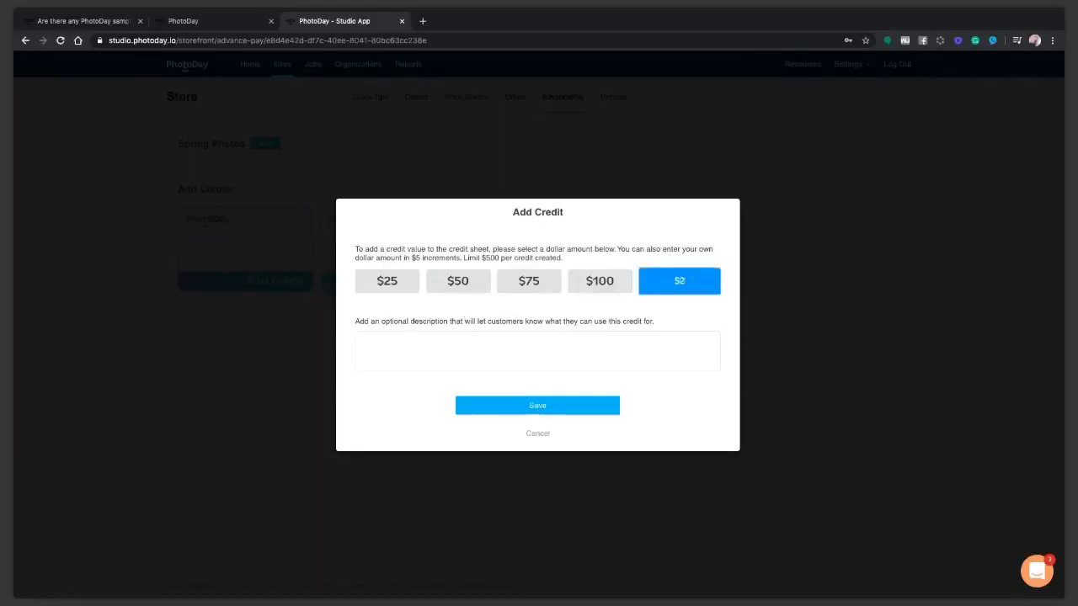
{"action": "type", "text": "20"}
{"action": "left_click", "coordinate": [493, 342]}
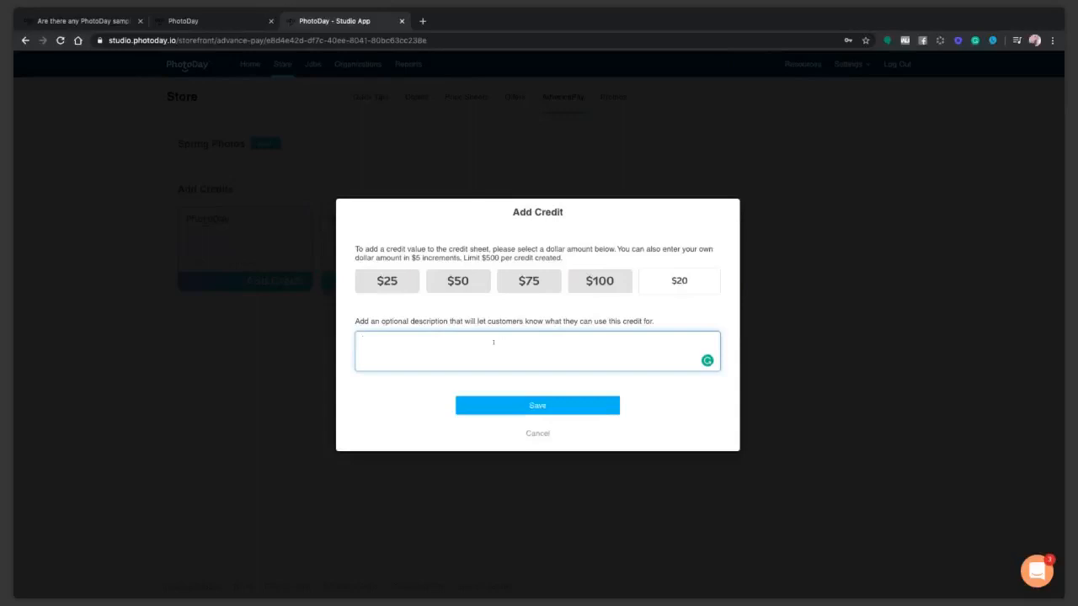
{"action": "type", "text": "Please purchase 1 credit per child."}
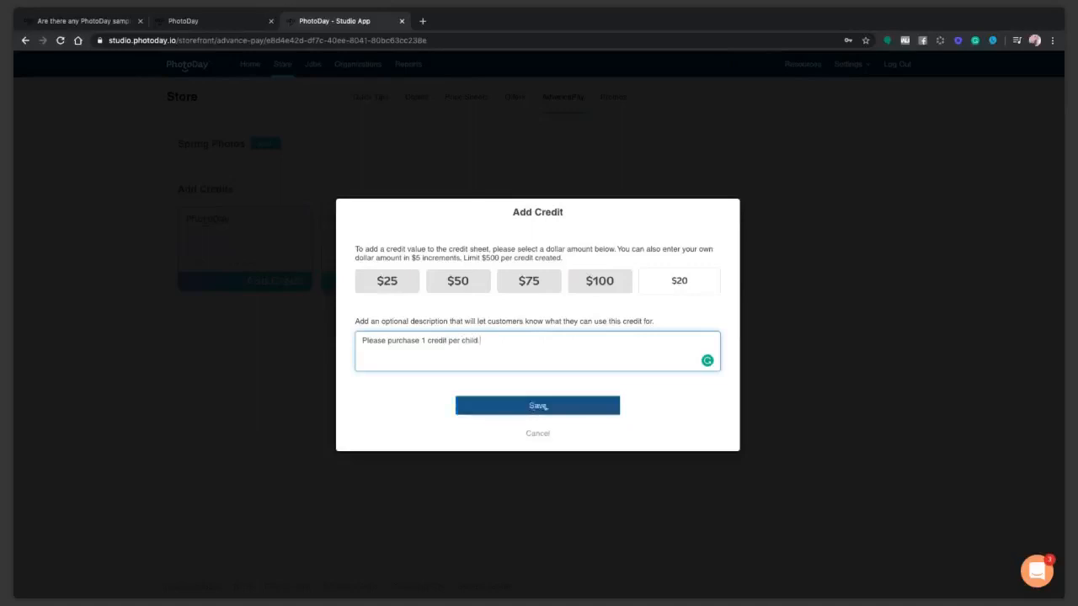
{"action": "left_click", "coordinate": [541, 406]}
{"action": "left_click", "coordinate": [540, 405]}
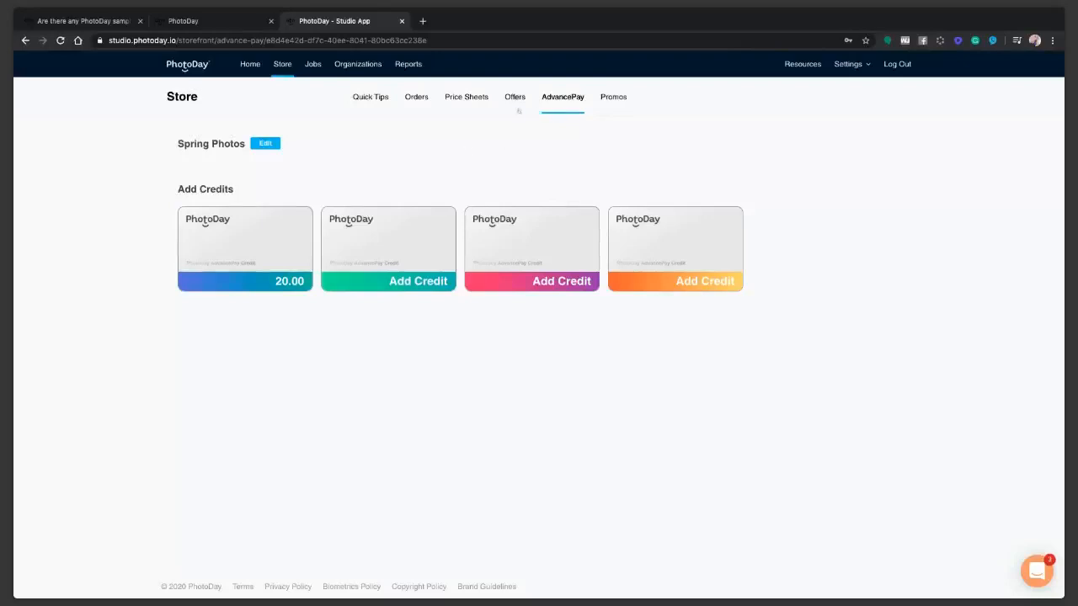
{"action": "left_click", "coordinate": [613, 97]}
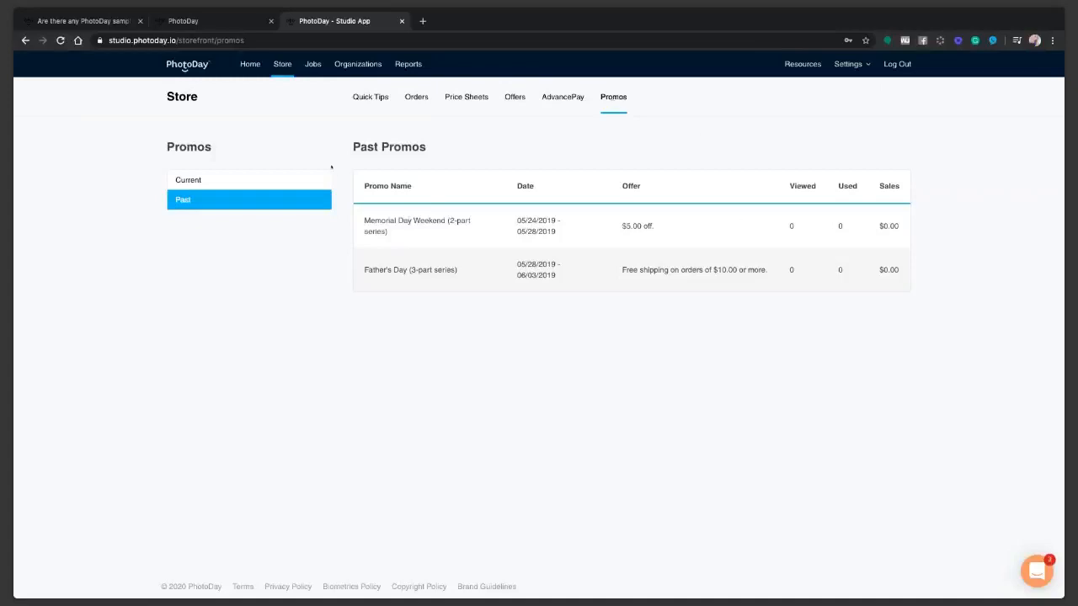
Go from Quick Tips to the Jobs list and start adding a new job.
{"action": "left_click", "coordinate": [284, 67]}
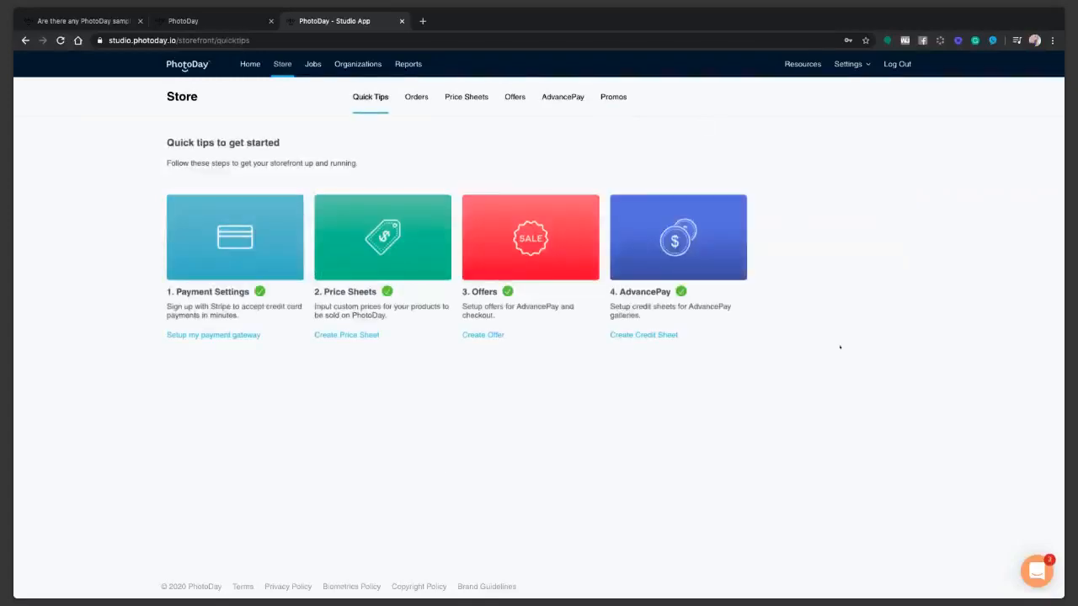
{"action": "left_click", "coordinate": [312, 64]}
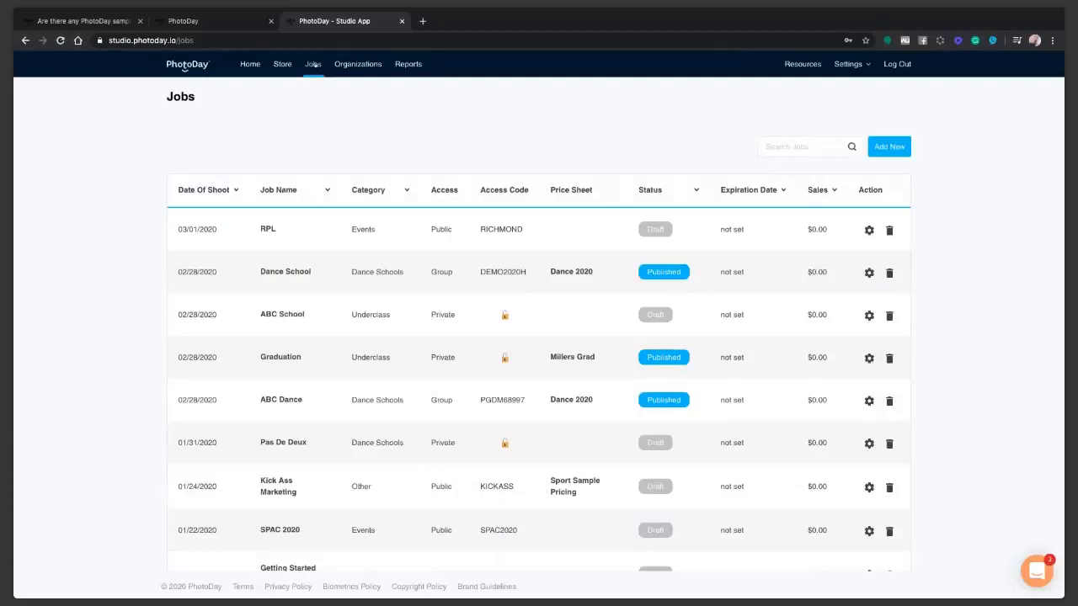
{"action": "left_click", "coordinate": [888, 147]}
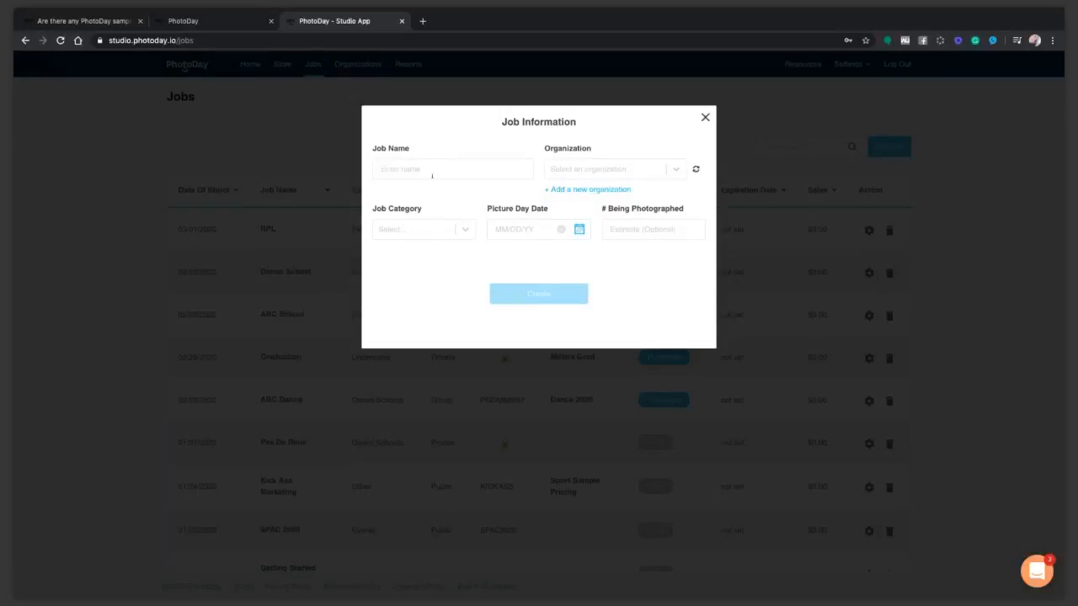
Name the job 'Demo Job', assign organization AADF, and open organizations in a new tab.
{"action": "type", "text": "Demo Jon"}
{"action": "key", "text": "BackSpace"}
{"action": "type", "text": "b"}
{"action": "left_click", "coordinate": [598, 169]}
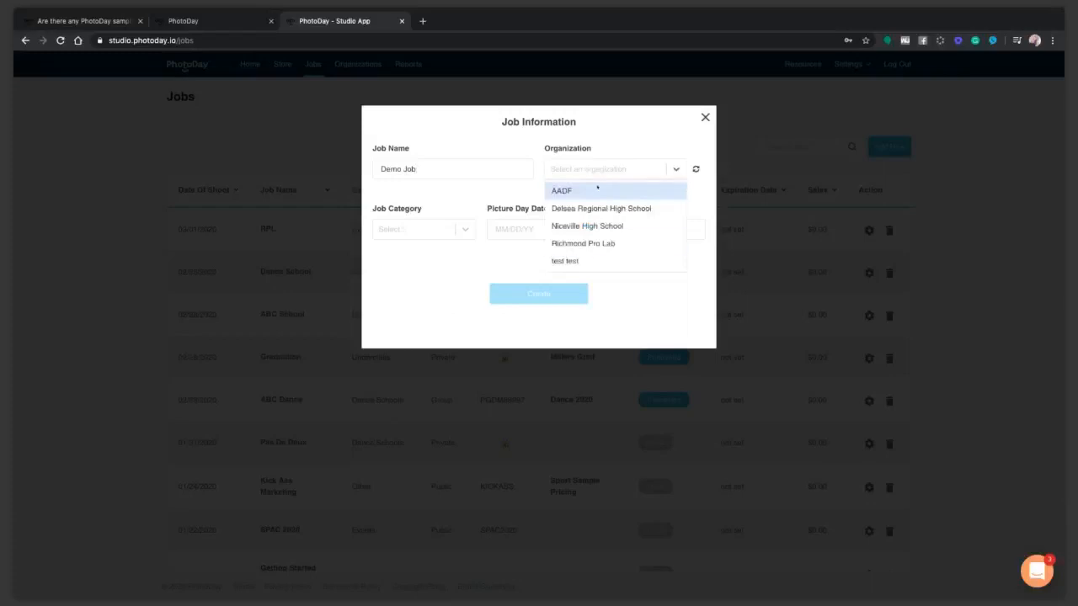
{"action": "left_click", "coordinate": [575, 189]}
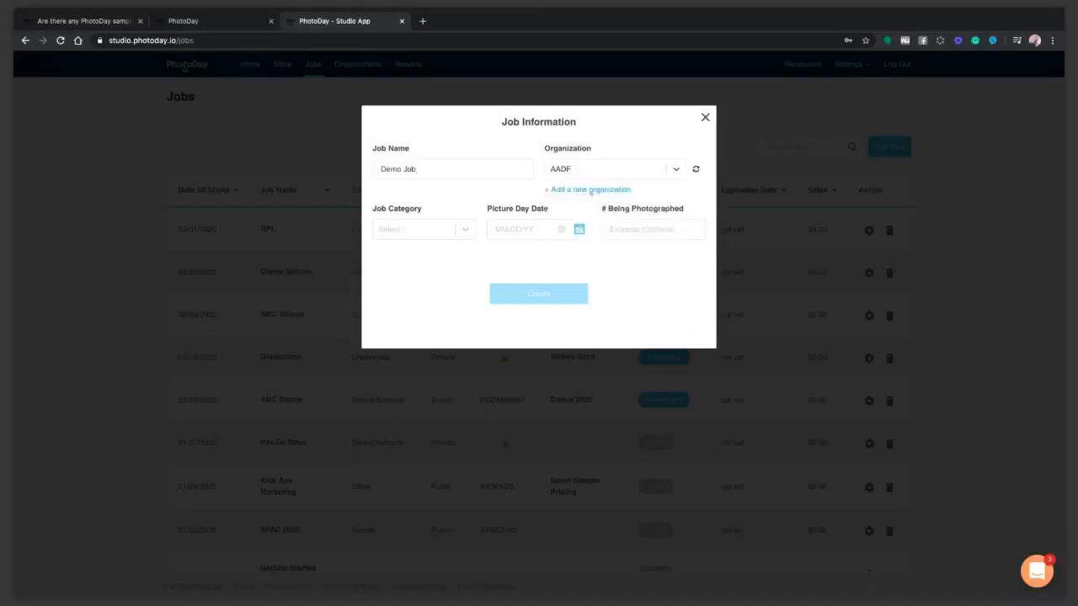
{"action": "left_click", "coordinate": [590, 190]}
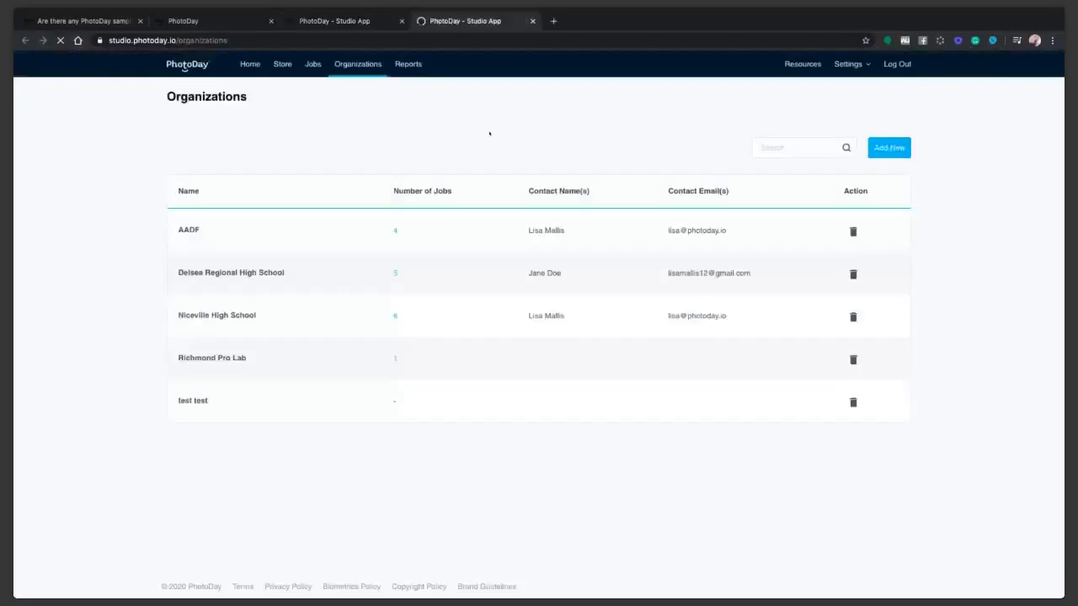
Open a blank Add a New Organization form, then switch back to the Demo Job tab.
{"action": "left_click", "coordinate": [888, 147]}
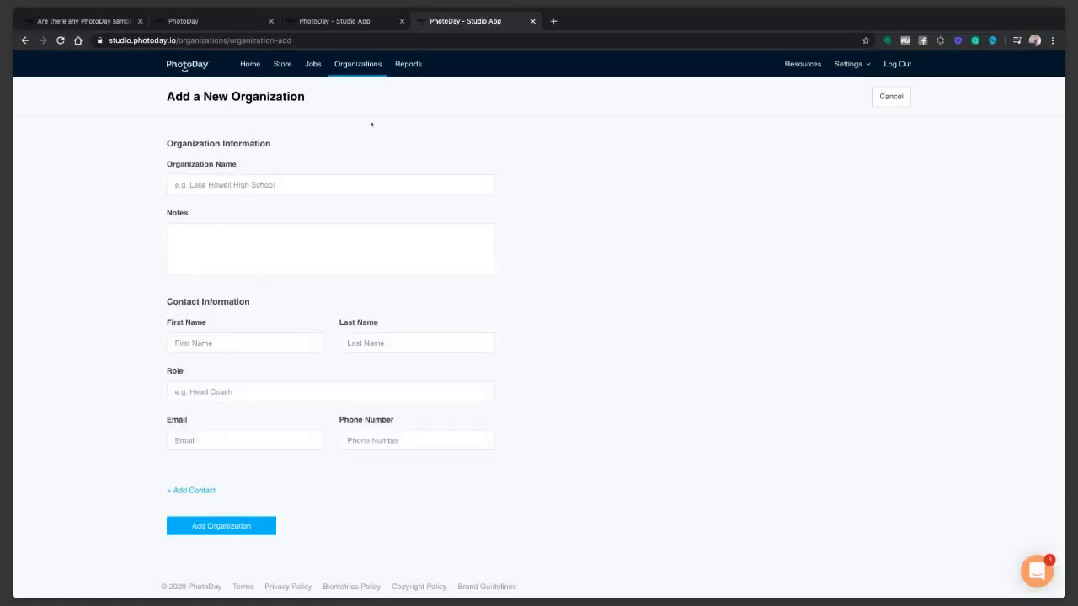
{"action": "left_click", "coordinate": [351, 22]}
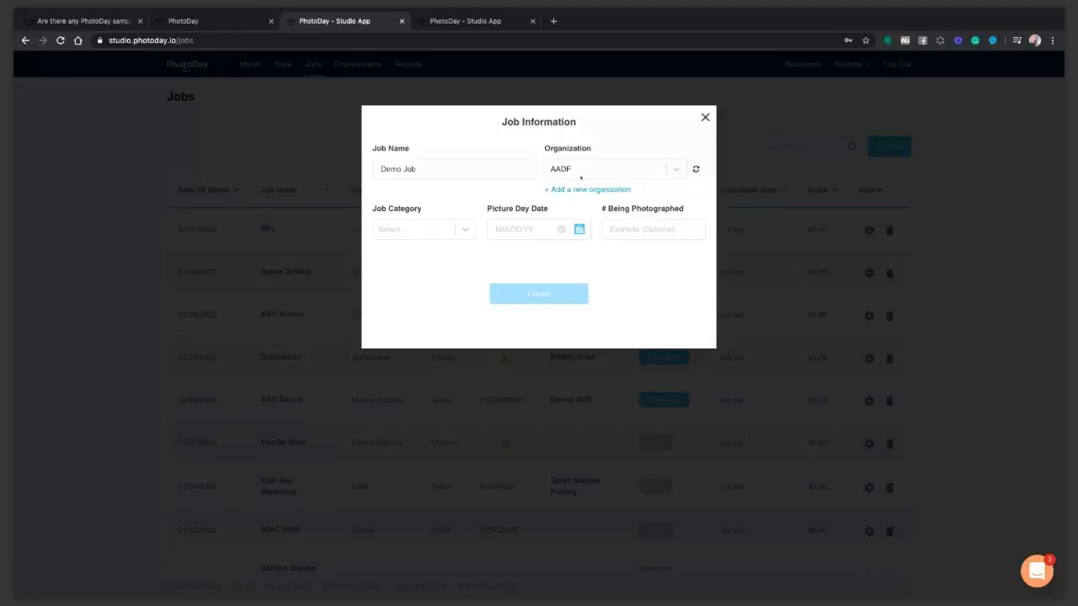
Set the job category to Youth Sports.
{"action": "left_click", "coordinate": [422, 231]}
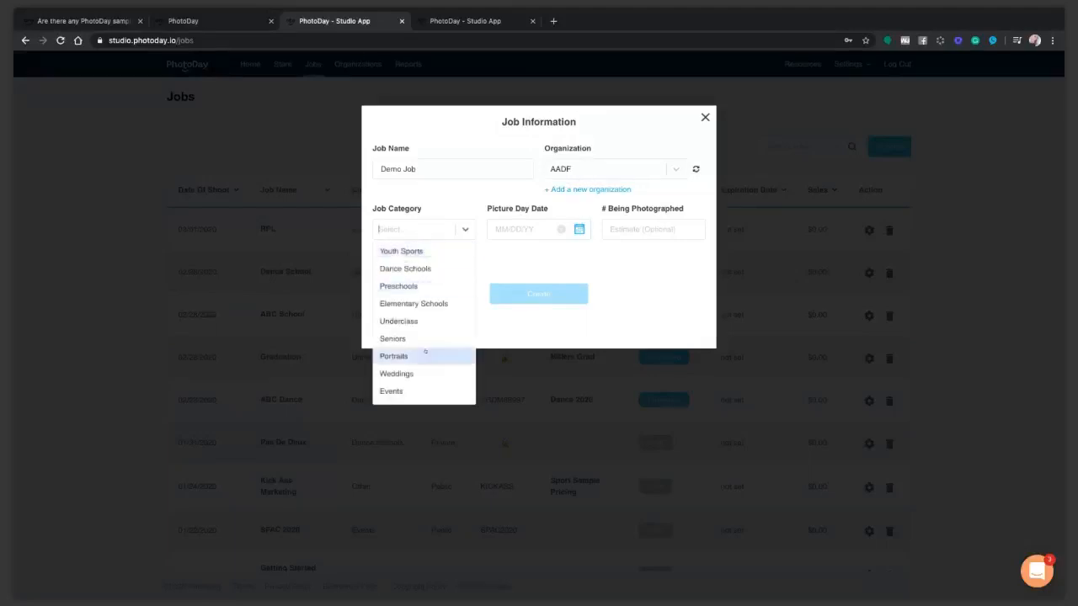
{"action": "scroll", "coordinate": [417, 354], "scroll_direction": "down", "scroll_amount": 1}
{"action": "scroll", "coordinate": [416, 338], "scroll_direction": "down", "scroll_amount": 1}
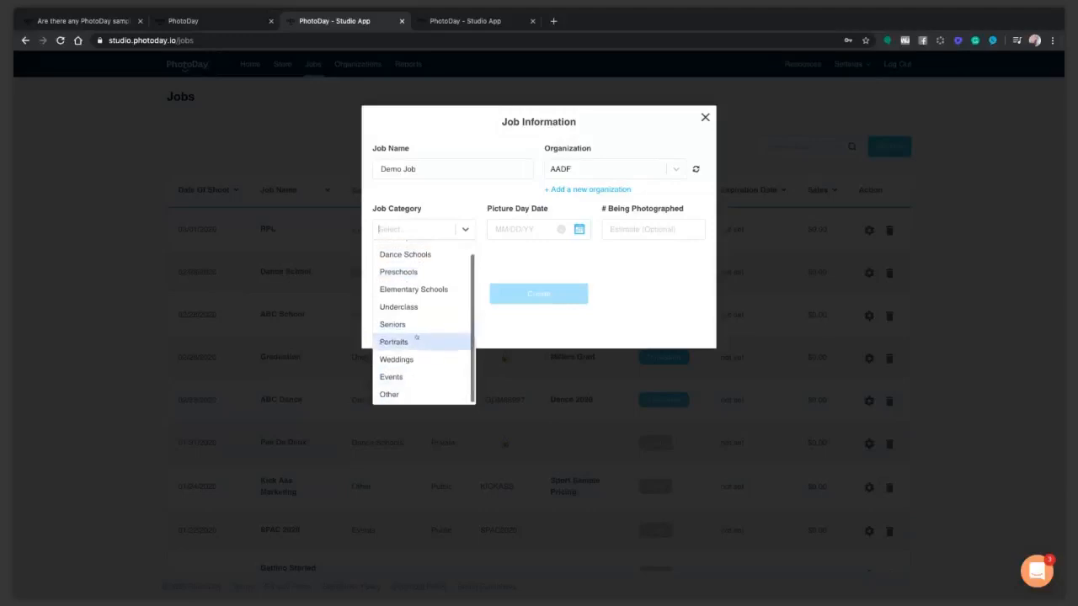
{"action": "scroll", "coordinate": [416, 338], "scroll_direction": "up", "scroll_amount": 1}
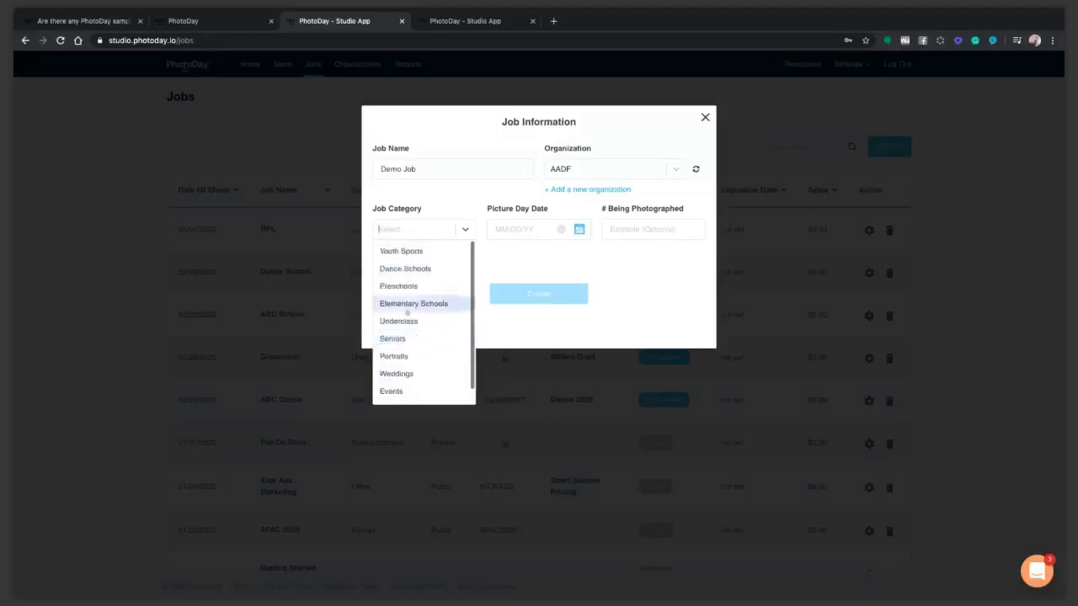
{"action": "left_click", "coordinate": [464, 250]}
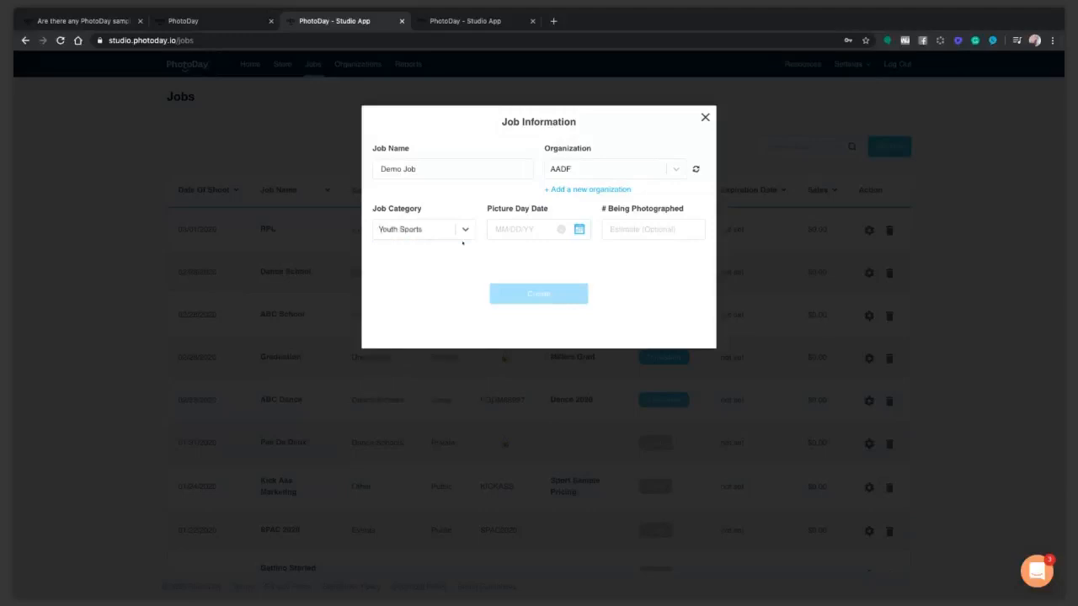
Set picture day to March 7, 2020, enter 100 people photographed, and create the job.
{"action": "left_click", "coordinate": [533, 229]}
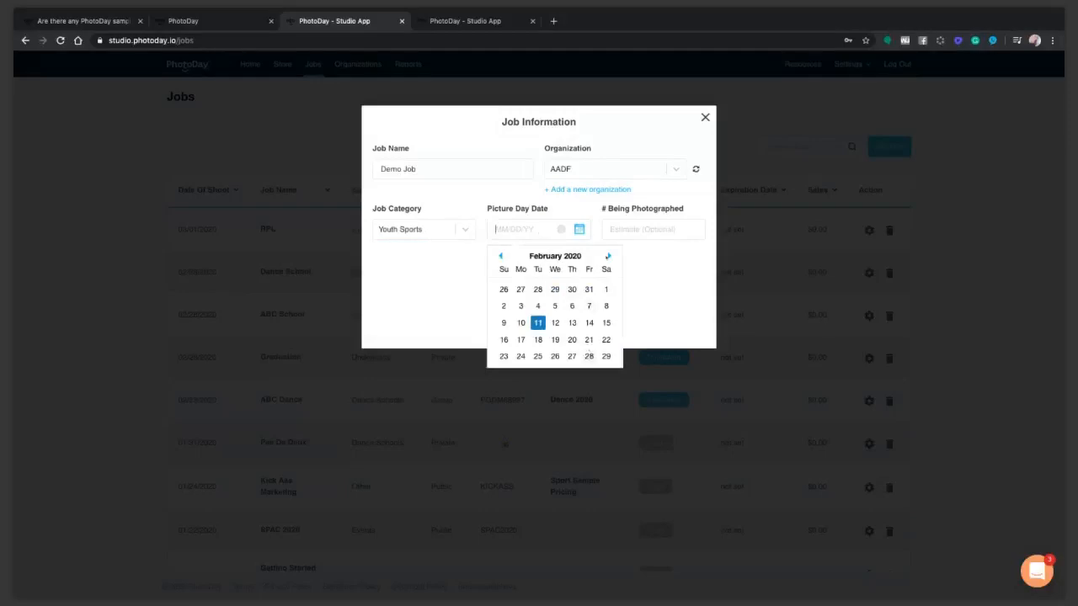
{"action": "left_click", "coordinate": [608, 256]}
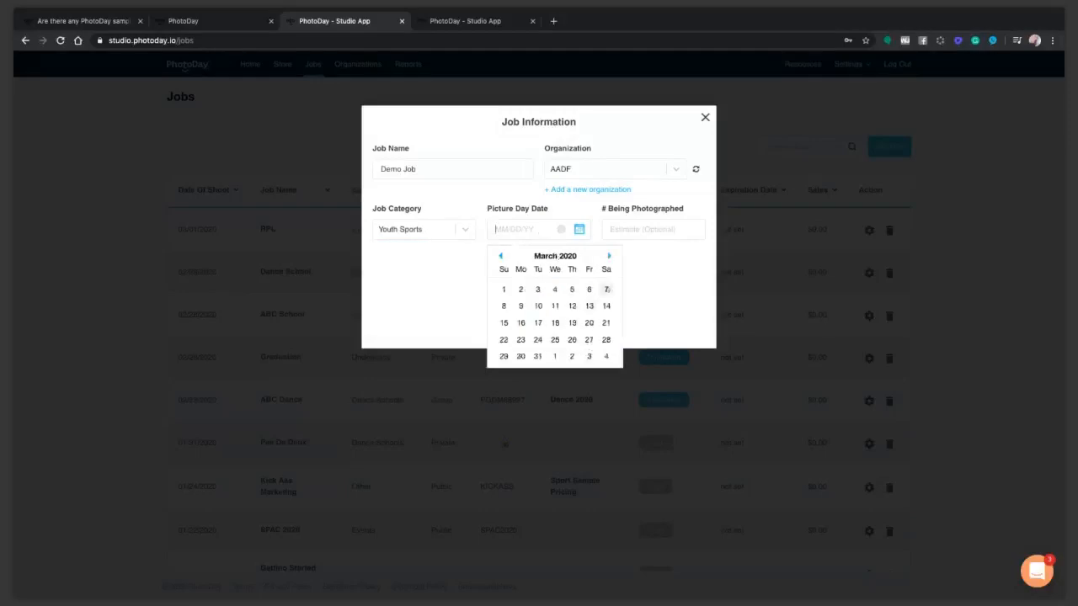
{"action": "left_click", "coordinate": [607, 288]}
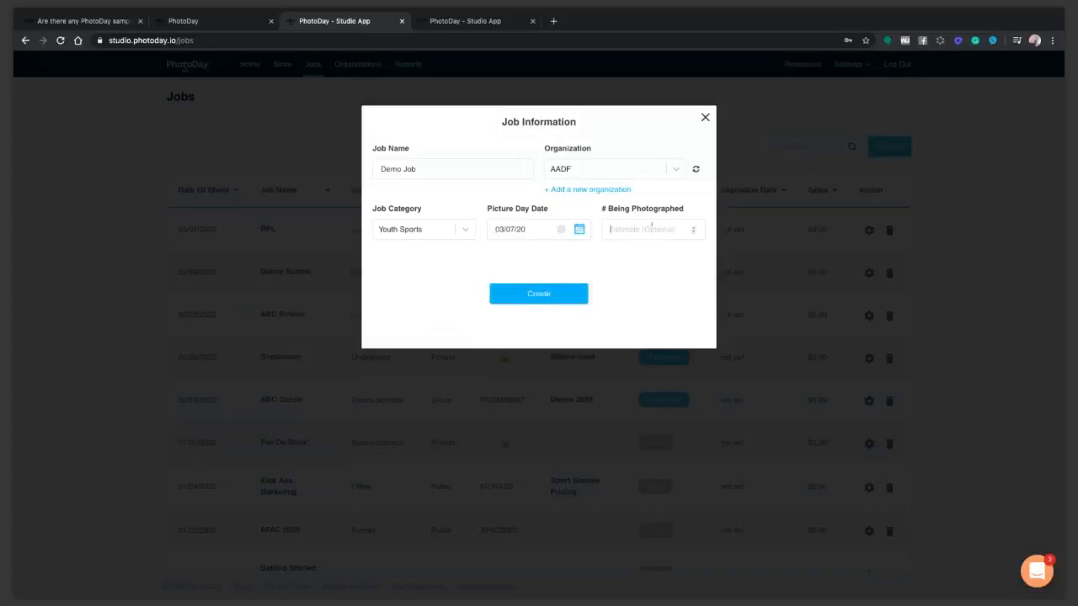
{"action": "left_click", "coordinate": [651, 225]}
{"action": "type", "text": "100"}
{"action": "left_click", "coordinate": [567, 300]}
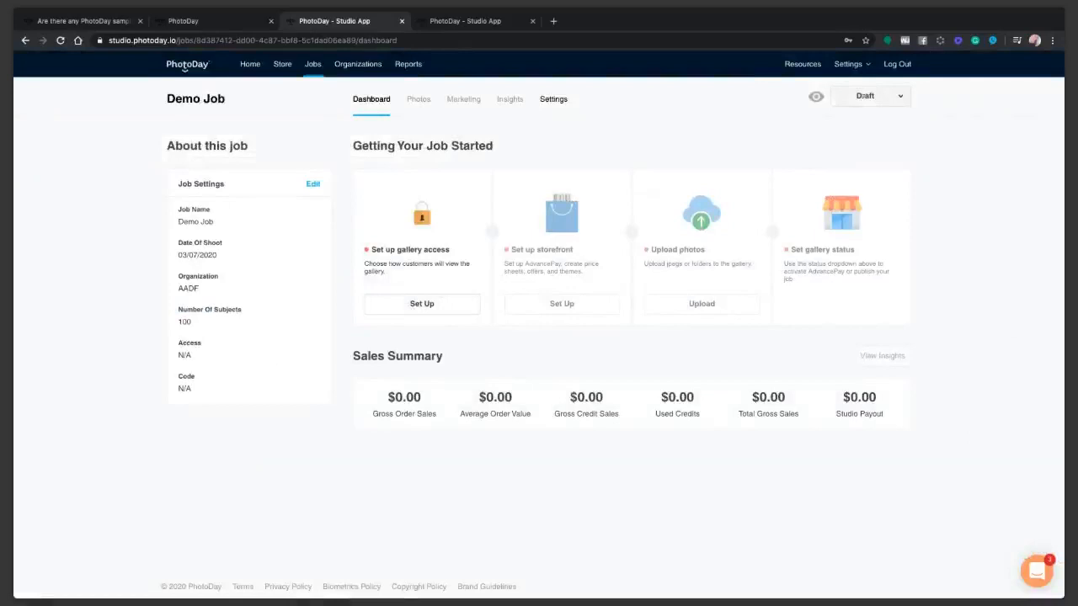
Choose Set Up under gallery access on Demo Job's dashboard.
{"action": "left_click", "coordinate": [439, 304]}
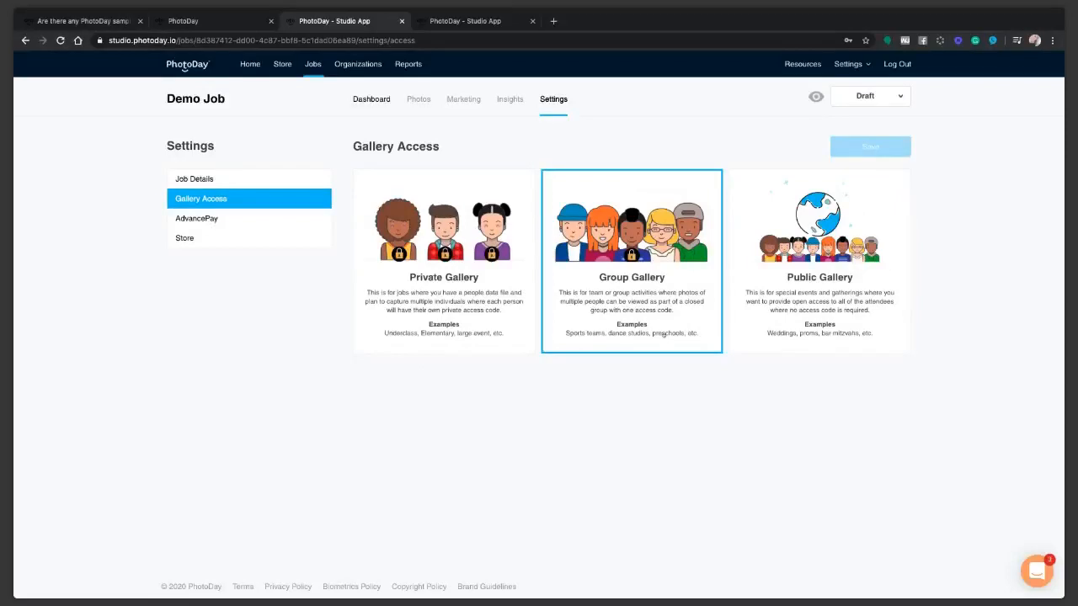
{"action": "left_click", "coordinate": [640, 318]}
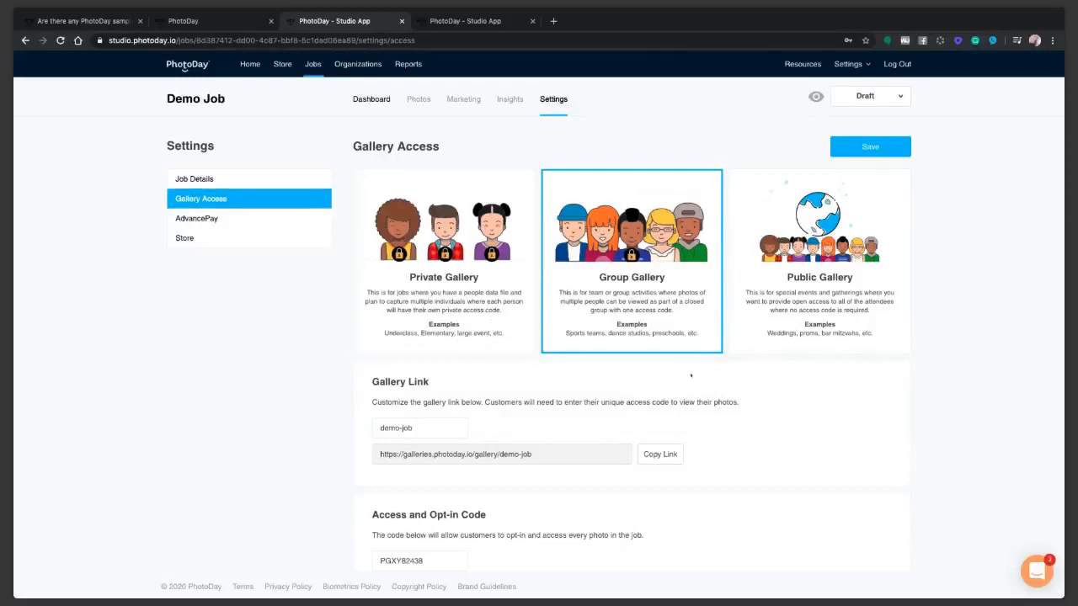
{"action": "scroll", "coordinate": [691, 376], "scroll_direction": "down", "scroll_amount": 3}
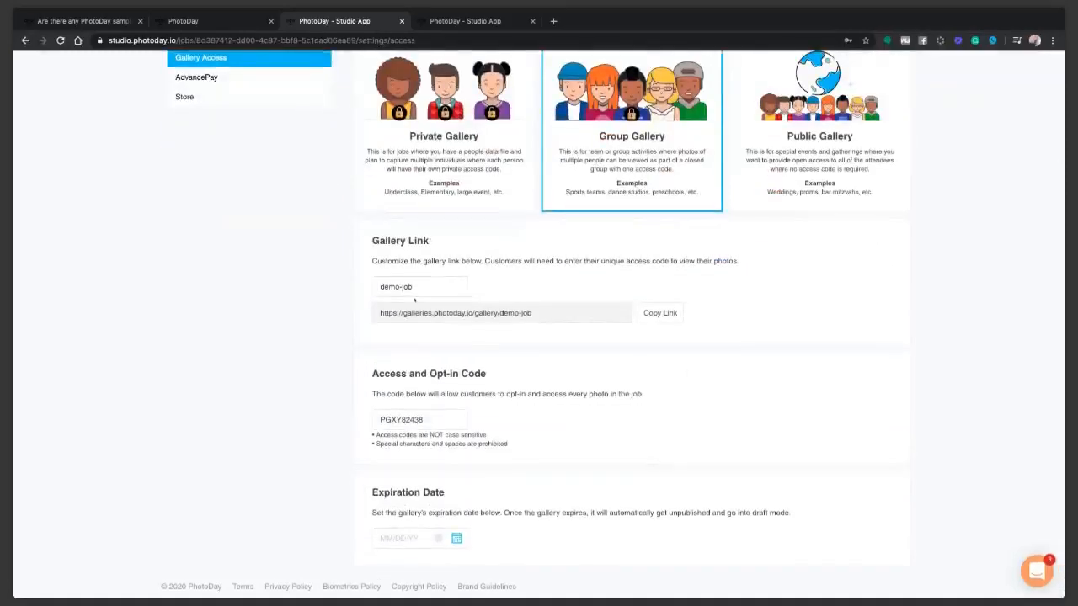
{"action": "double_click", "coordinate": [419, 420]}
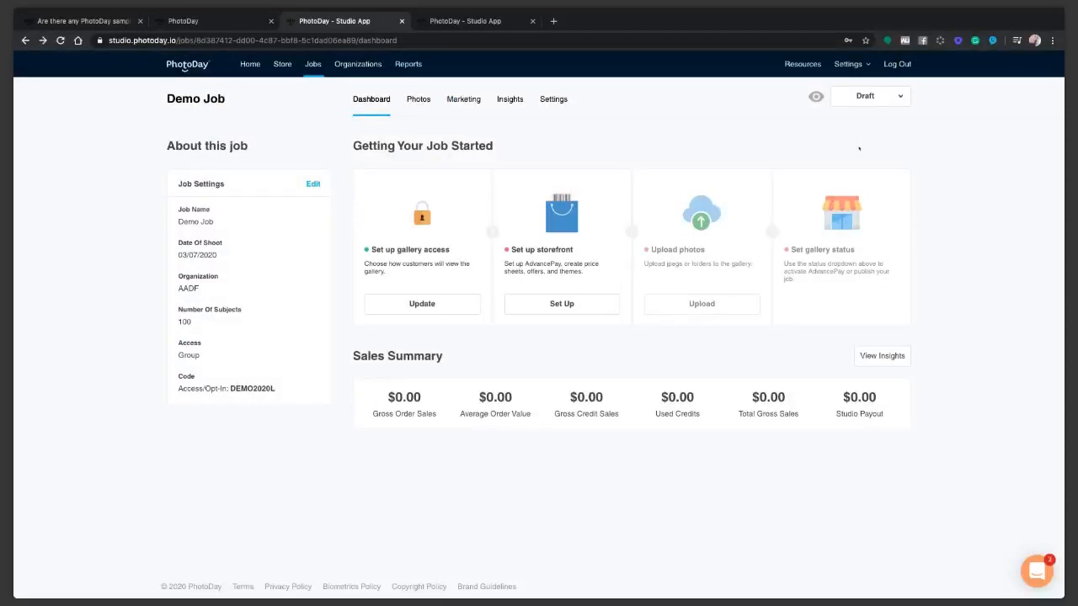
{"action": "left_click_drag", "start_coordinate": [278, 389], "coordinate": [230, 389]}
Open Demo Job's AdvancePay settings through the storefront setup.
{"action": "left_click", "coordinate": [552, 306]}
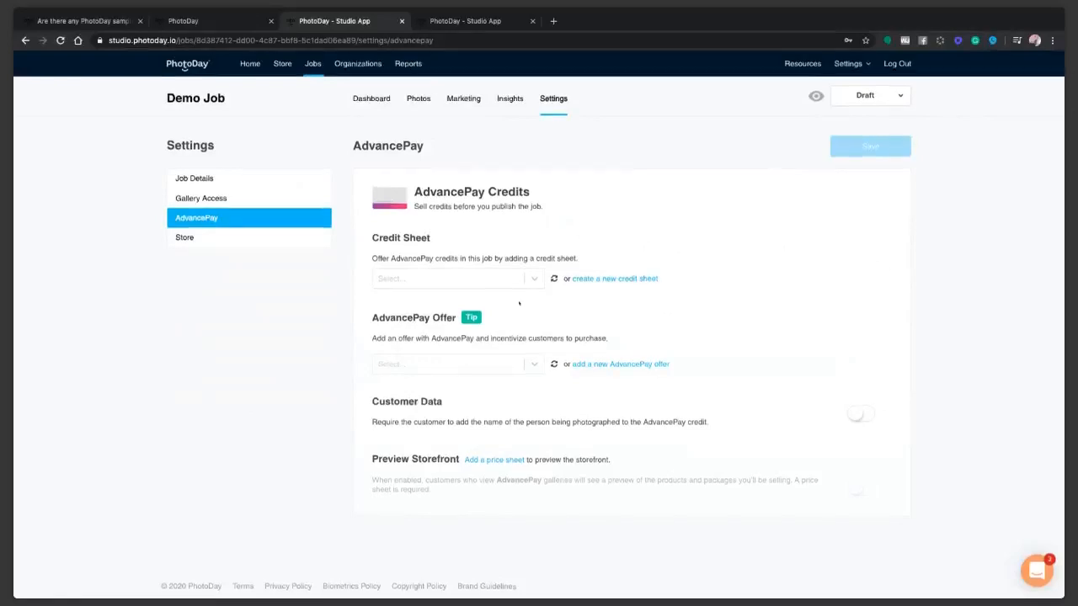
Select Spring Photos as the AdvancePay credit sheet.
{"action": "left_click", "coordinate": [506, 282]}
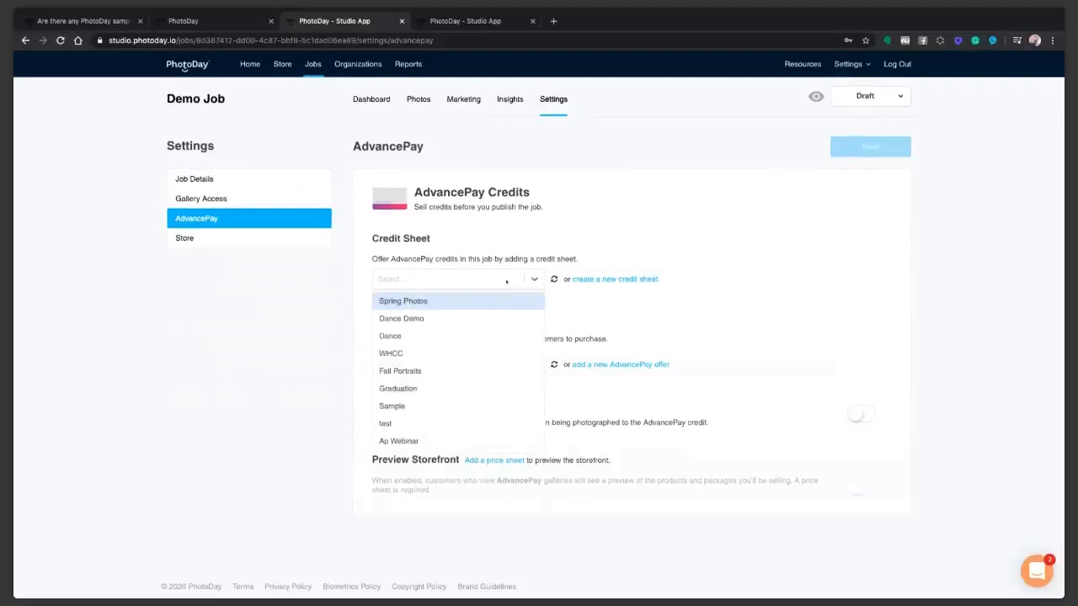
{"action": "left_click", "coordinate": [404, 303]}
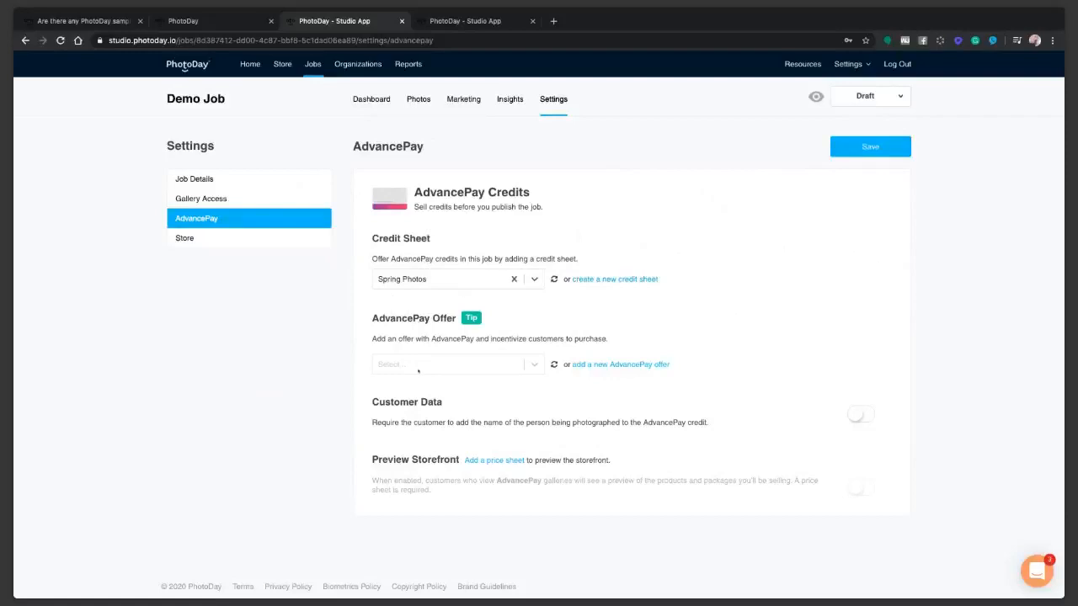
{"action": "left_click", "coordinate": [418, 367]}
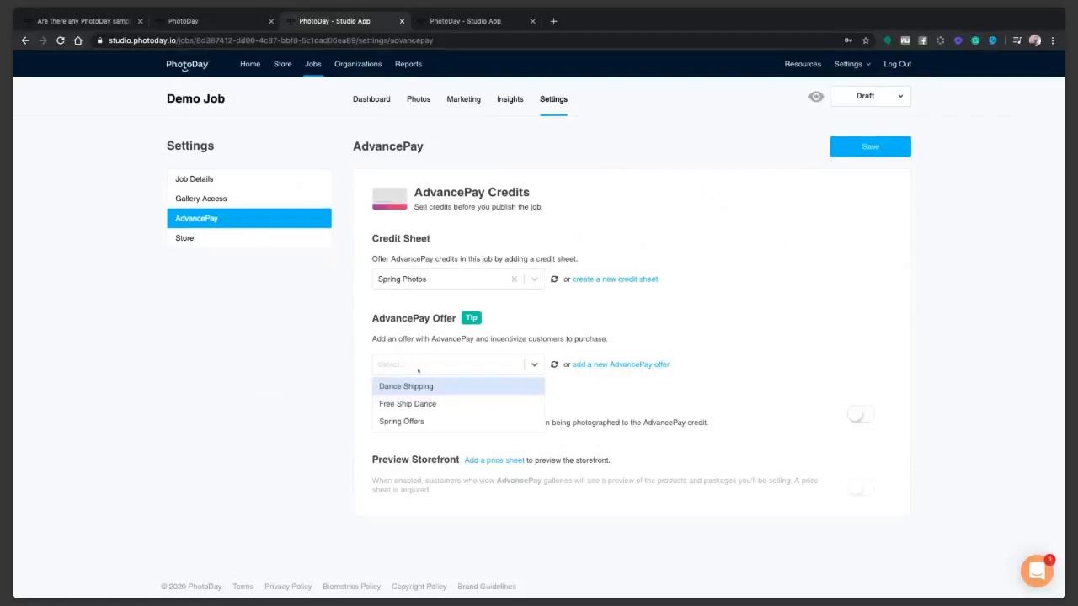
Choose Spring Offers as the AdvancePay offer and save the settings.
{"action": "left_click", "coordinate": [419, 422]}
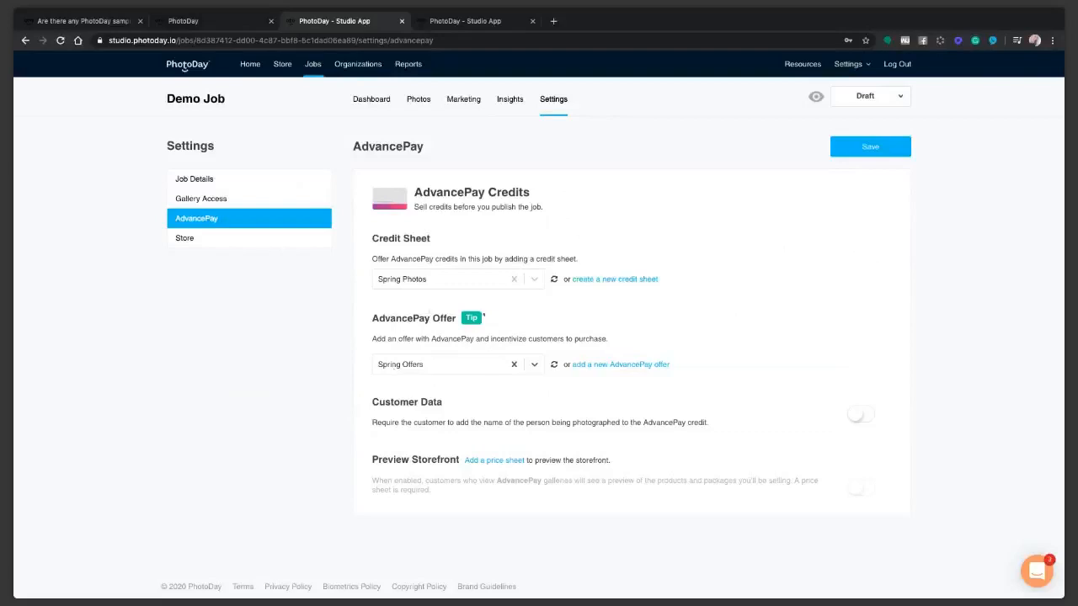
{"action": "left_click", "coordinate": [860, 147]}
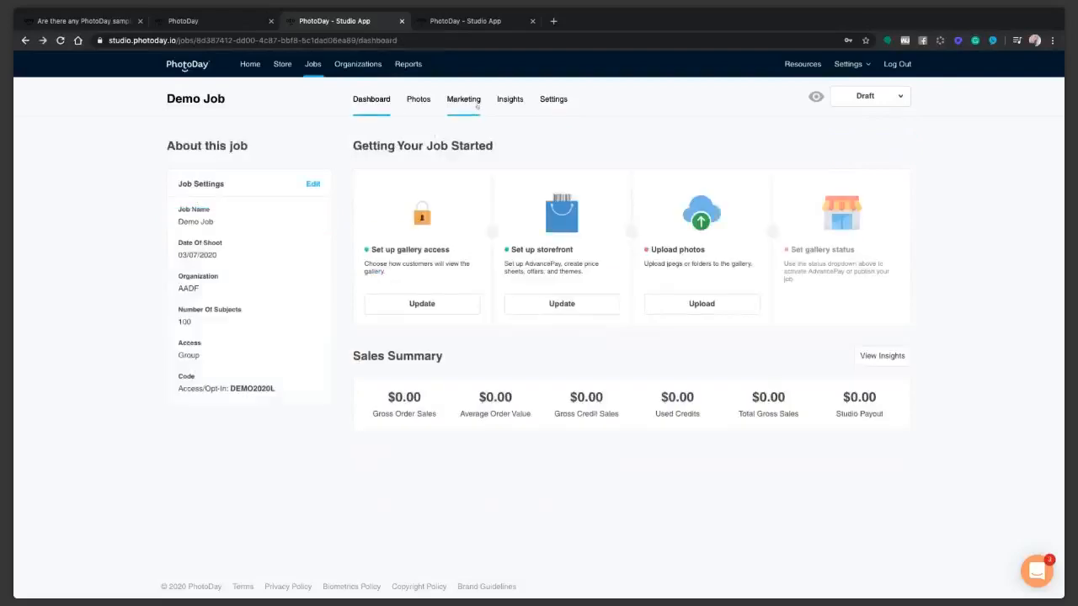
Select the Sports Demo price sheet in Demo Job's Store settings.
{"action": "left_click", "coordinate": [561, 304]}
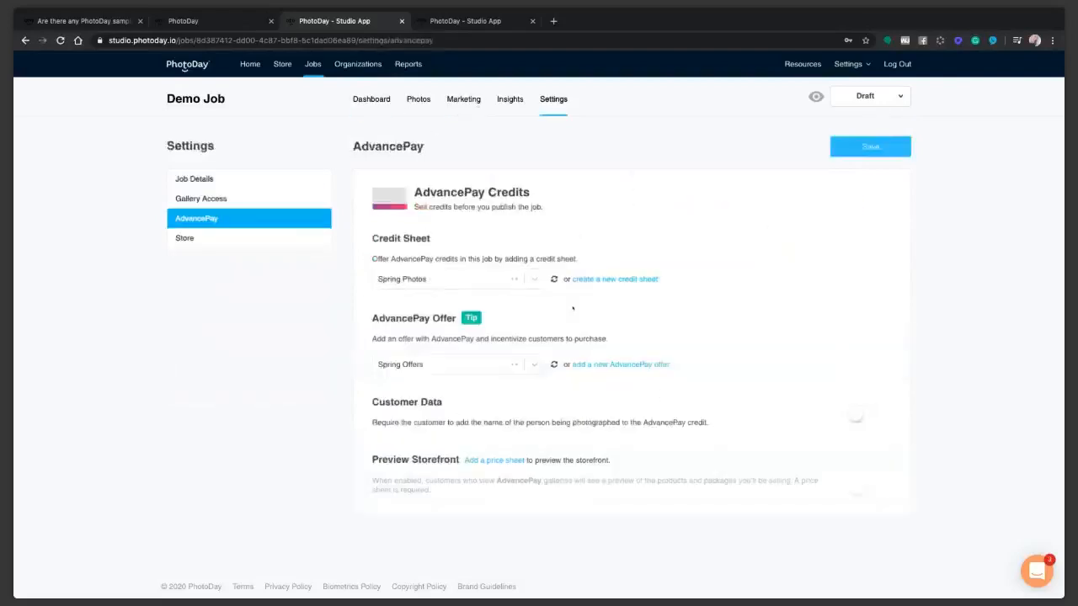
{"action": "left_click", "coordinate": [327, 239]}
{"action": "left_click", "coordinate": [456, 239]}
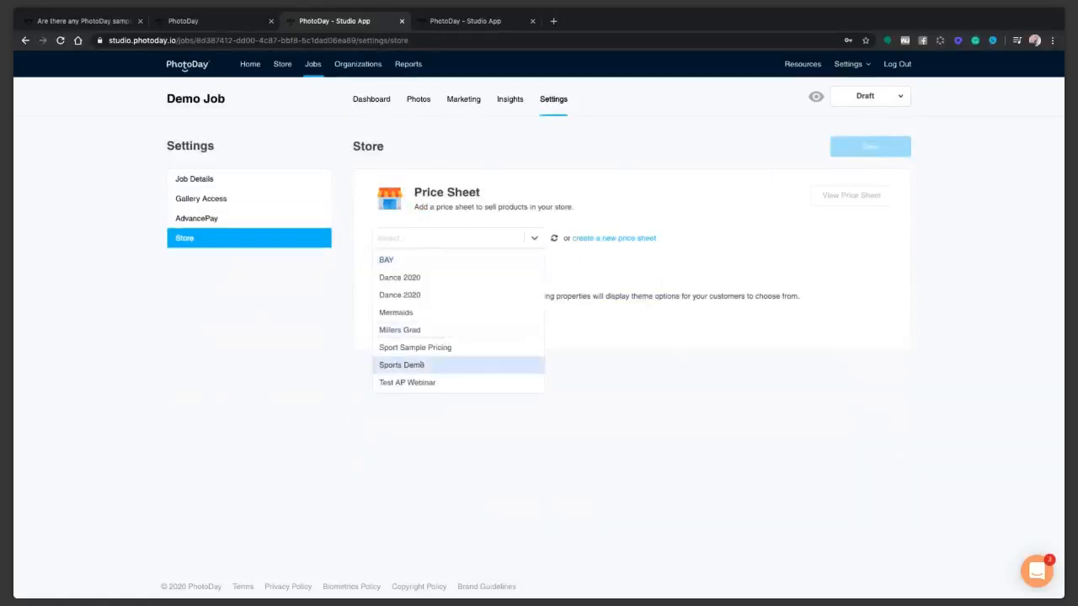
{"action": "left_click", "coordinate": [421, 364]}
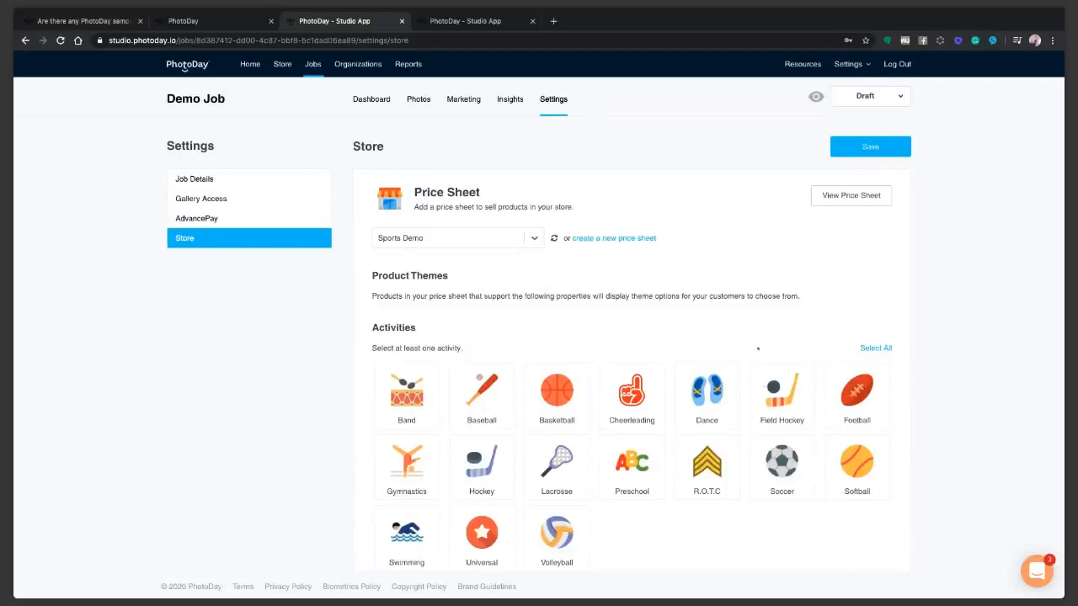
Select the Cheerleading and Universal activities and save the store settings.
{"action": "left_click", "coordinate": [631, 408]}
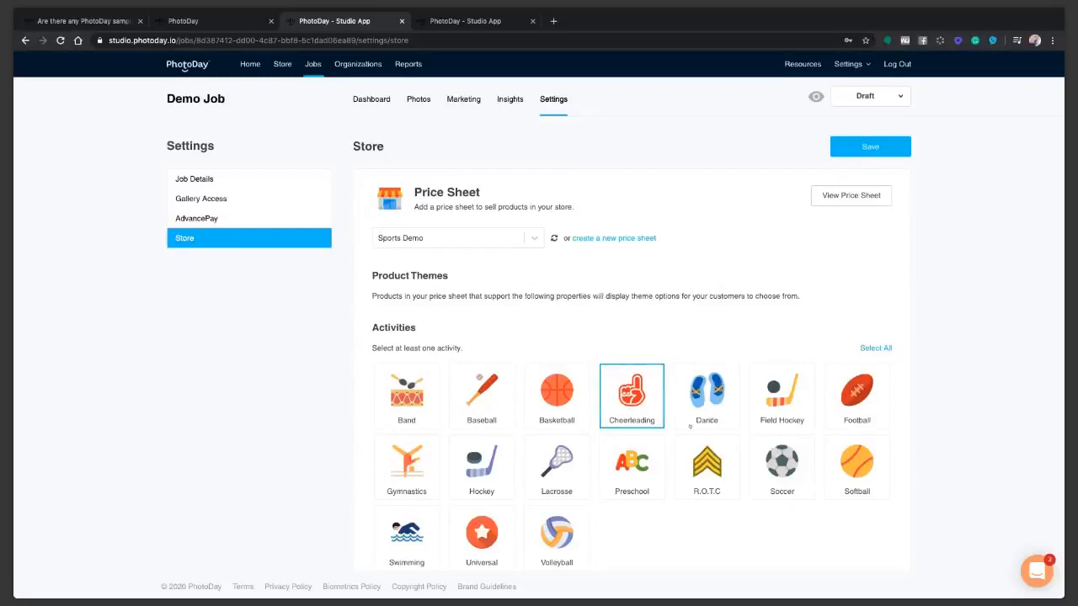
{"action": "left_click", "coordinate": [469, 546]}
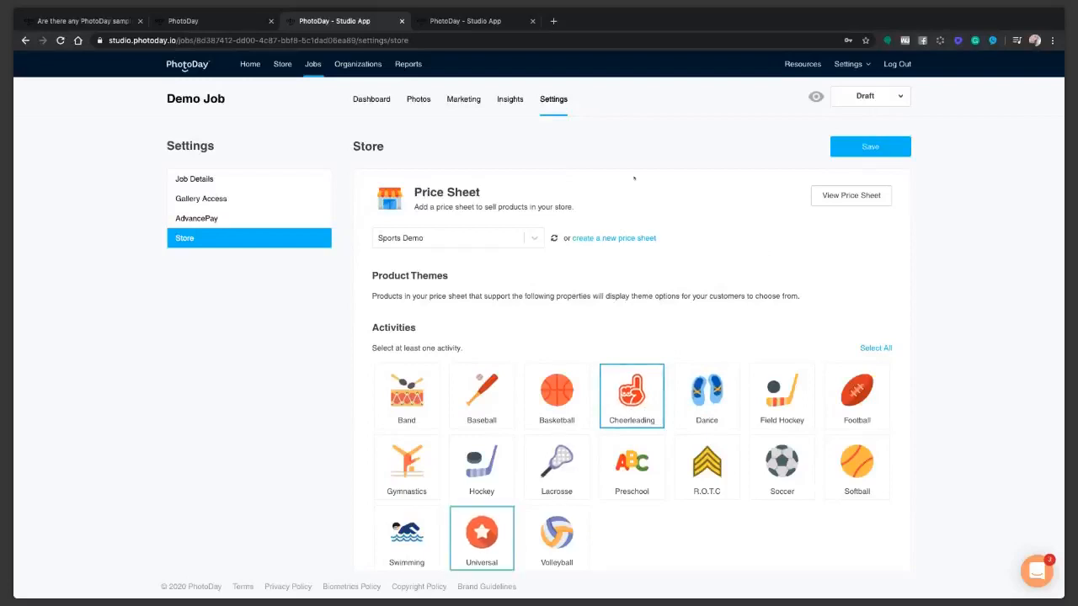
{"action": "left_click", "coordinate": [871, 147]}
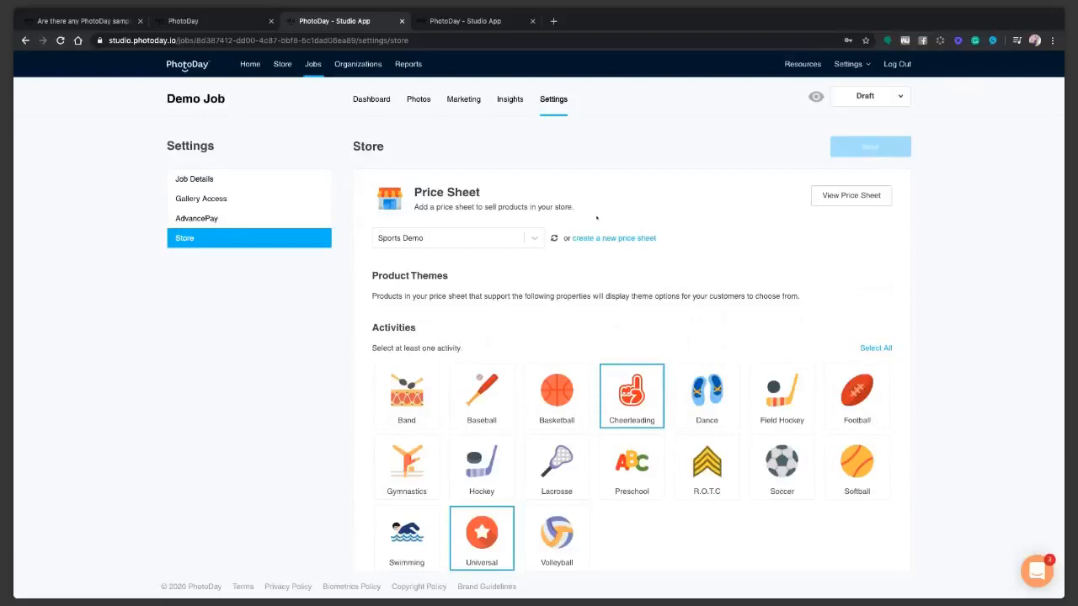
{"action": "left_click", "coordinate": [464, 100]}
Start a new flyer named 'Spring AP' with flyer type AdvancePay.
{"action": "left_click", "coordinate": [849, 147]}
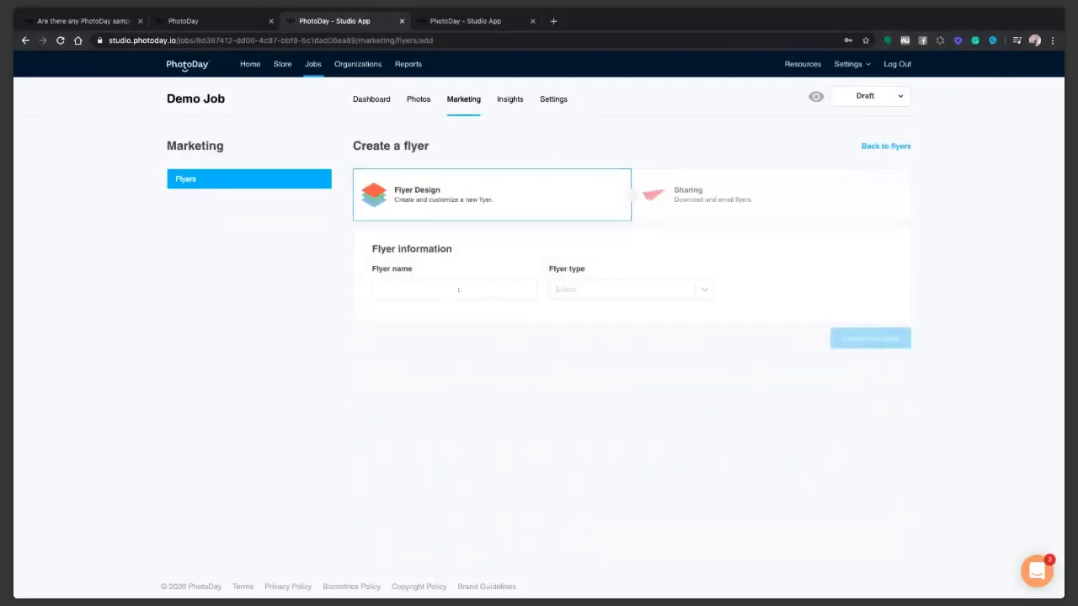
{"action": "type", "text": "Spring"}
{"action": "left_click", "coordinate": [597, 289]}
{"action": "left_click", "coordinate": [413, 290]}
{"action": "type", "text": "AP"}
{"action": "left_click", "coordinate": [616, 291]}
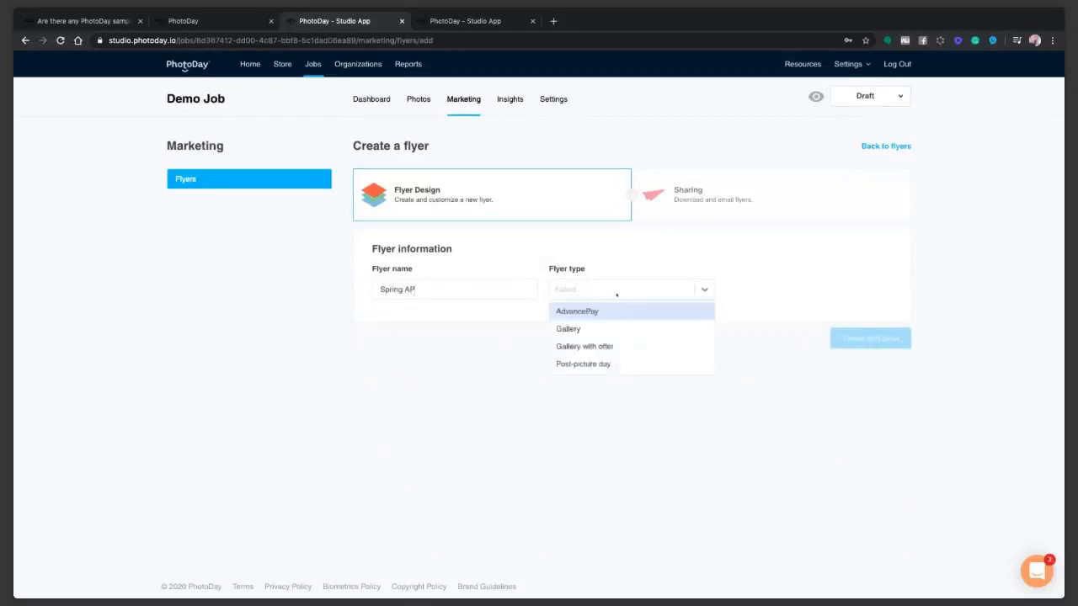
{"action": "left_click", "coordinate": [590, 312]}
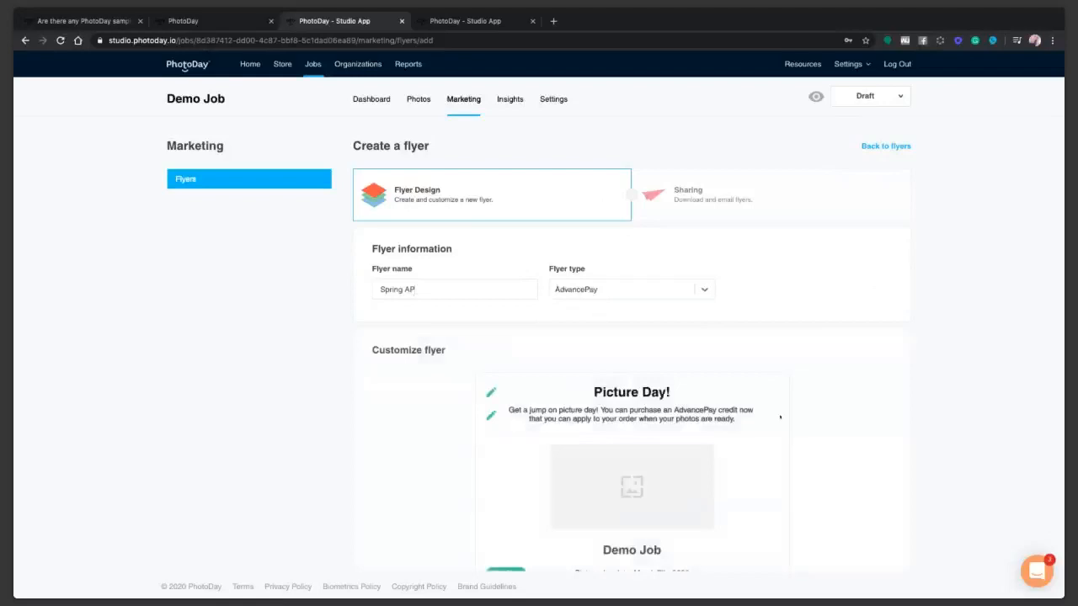
Review the flyer preview, keeping the picture day date shown.
{"action": "scroll", "coordinate": [779, 417], "scroll_direction": "down", "scroll_amount": 1}
{"action": "scroll", "coordinate": [780, 417], "scroll_direction": "down", "scroll_amount": 2}
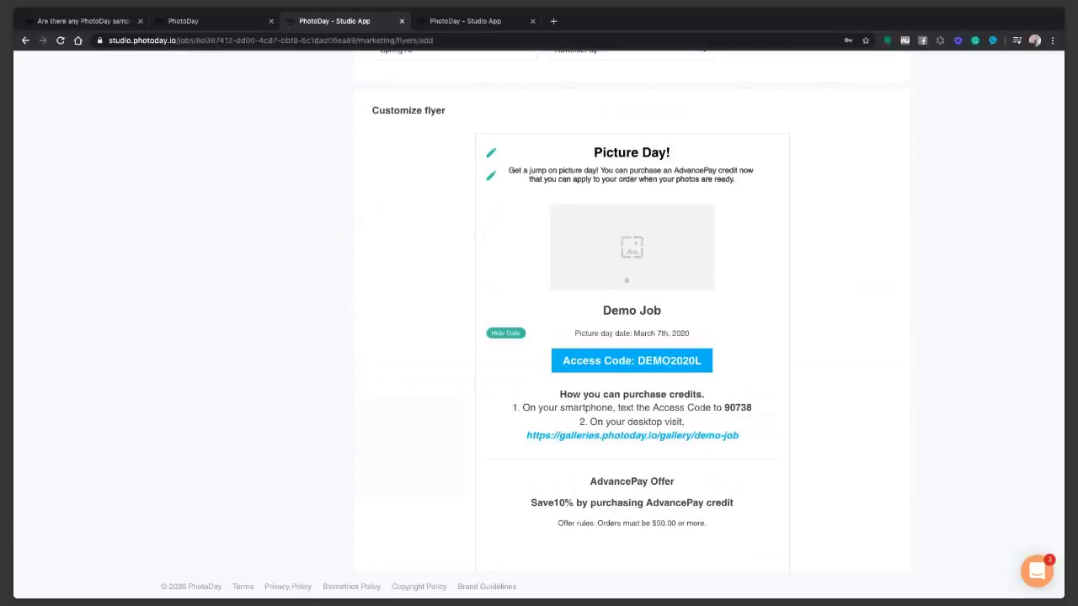
{"action": "scroll", "coordinate": [641, 294], "scroll_direction": "down", "scroll_amount": 3}
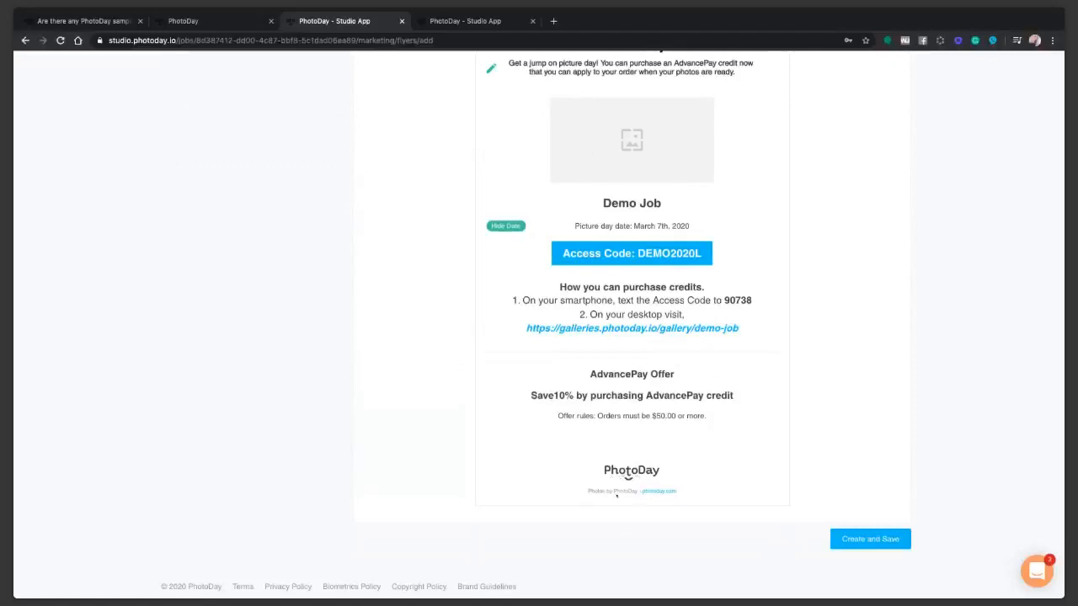
{"action": "scroll", "coordinate": [640, 498], "scroll_direction": "up", "scroll_amount": 2}
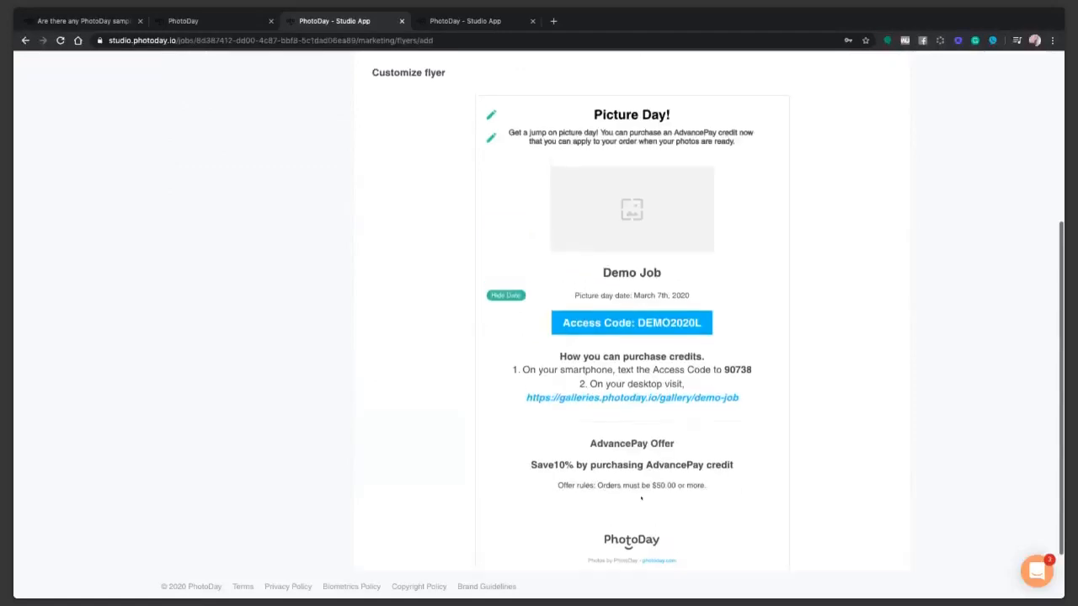
{"action": "scroll", "coordinate": [631, 548], "scroll_direction": "down", "scroll_amount": 1}
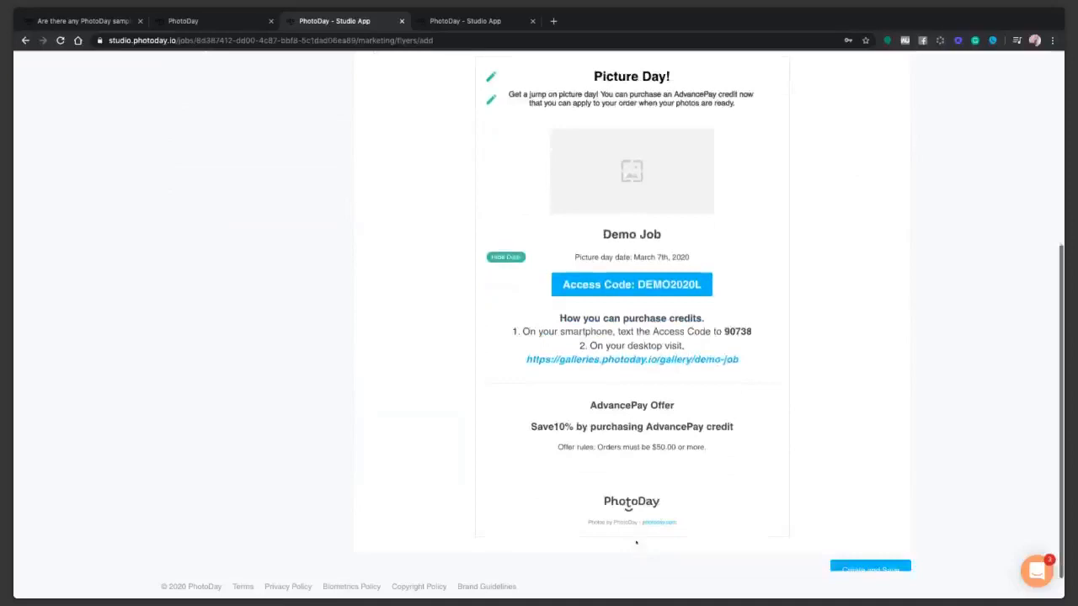
{"action": "scroll", "coordinate": [637, 539], "scroll_direction": "up", "scroll_amount": 1}
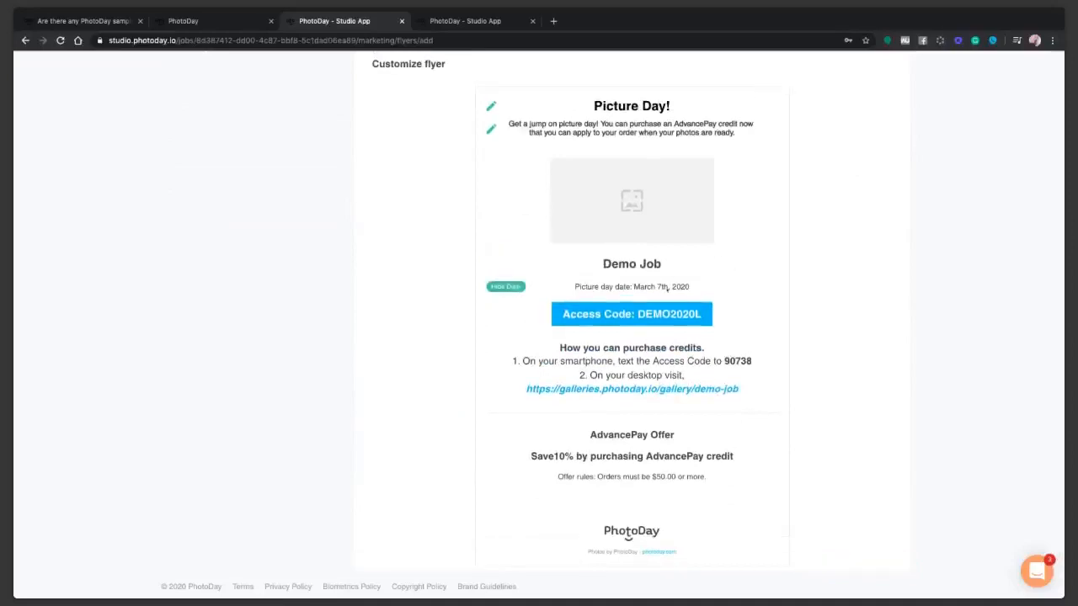
{"action": "left_click", "coordinate": [507, 287]}
{"action": "left_click", "coordinate": [513, 289]}
{"action": "left_click_drag", "start_coordinate": [673, 124], "coordinate": [730, 143]}
{"action": "left_click", "coordinate": [706, 255]}
{"action": "scroll", "coordinate": [712, 268], "scroll_direction": "up", "scroll_amount": 1}
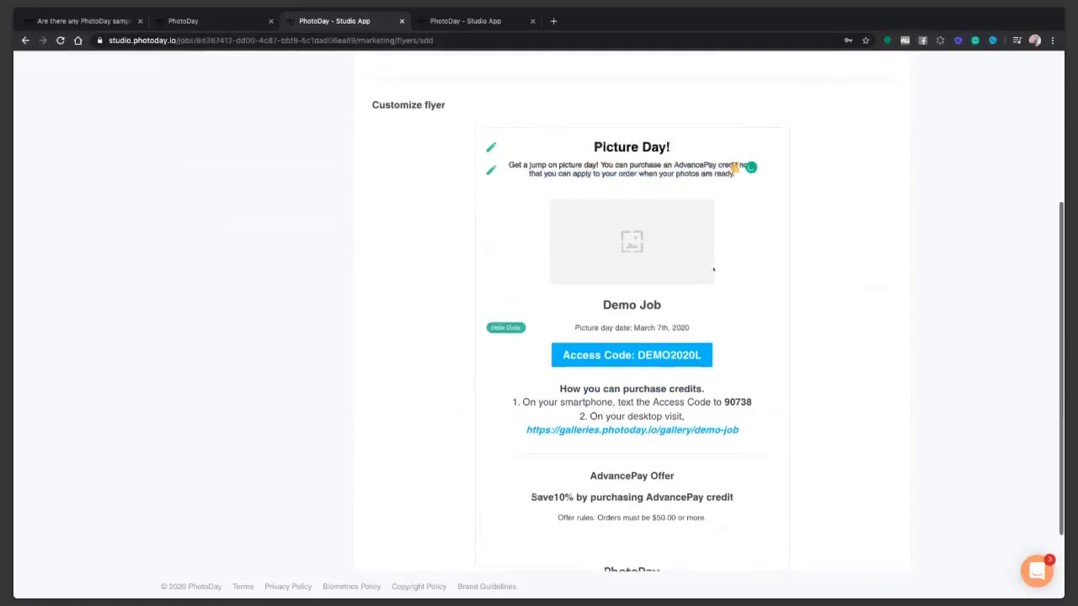
{"action": "scroll", "coordinate": [698, 313], "scroll_direction": "down", "scroll_amount": 1}
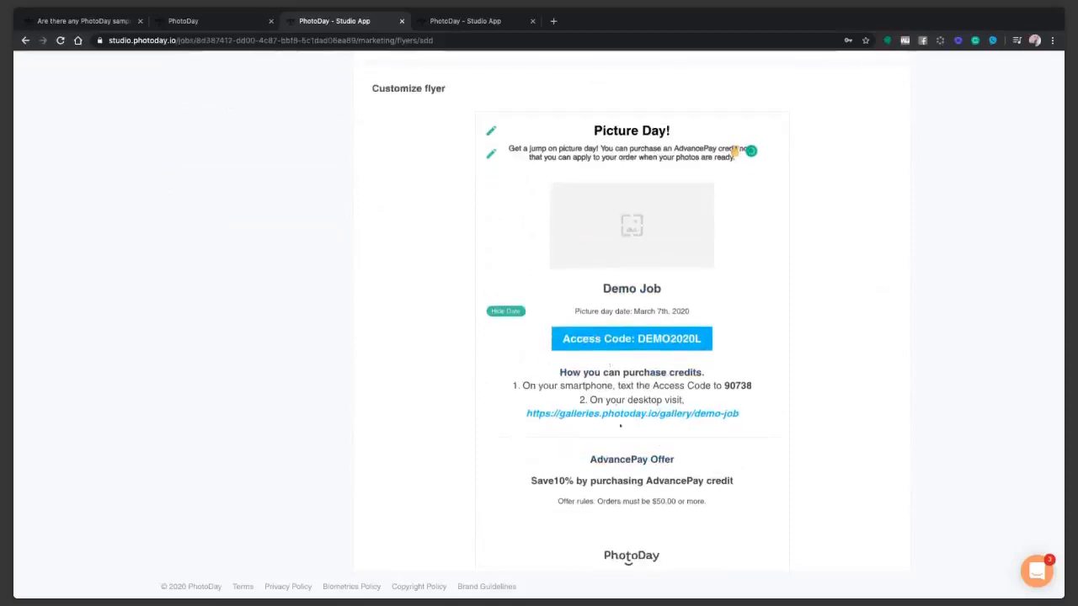
{"action": "scroll", "coordinate": [627, 421], "scroll_direction": "down", "scroll_amount": 3}
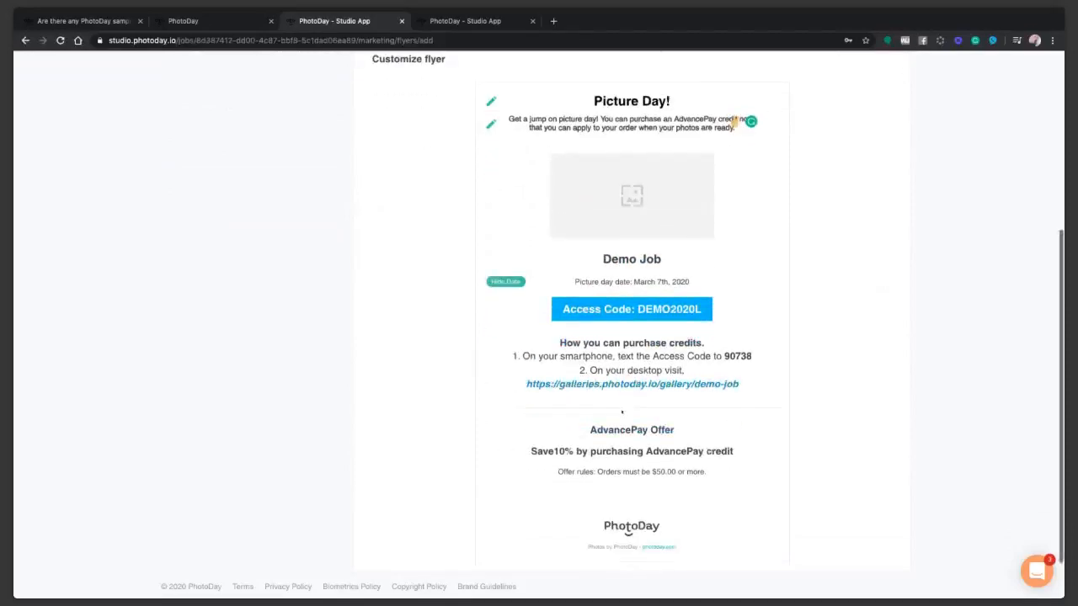
Save the flyer, then preview its sharing email and close it unsent.
{"action": "left_click", "coordinate": [859, 541]}
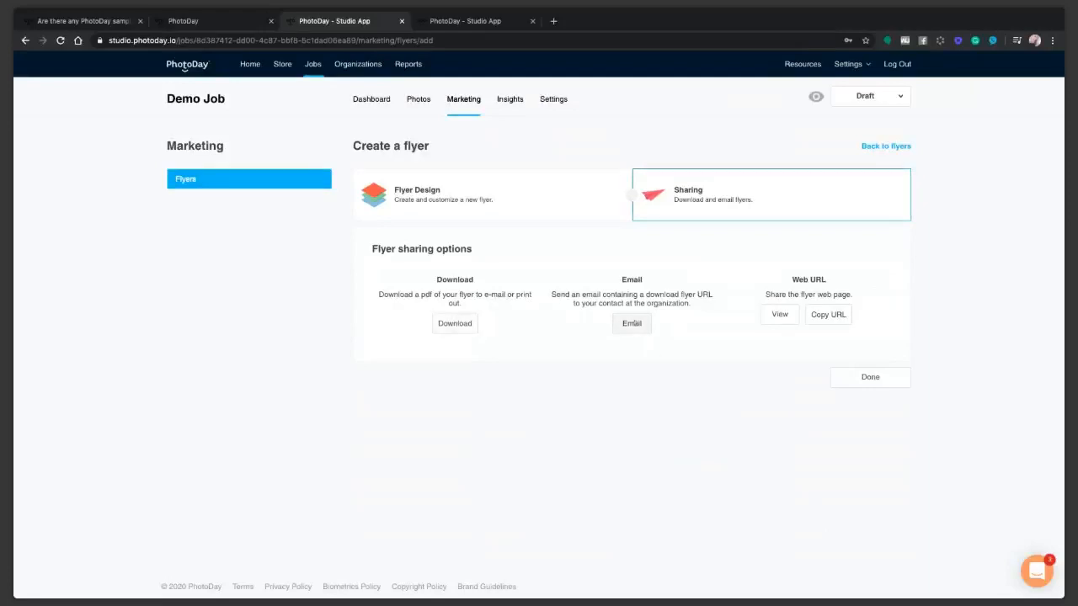
{"action": "left_click", "coordinate": [631, 323]}
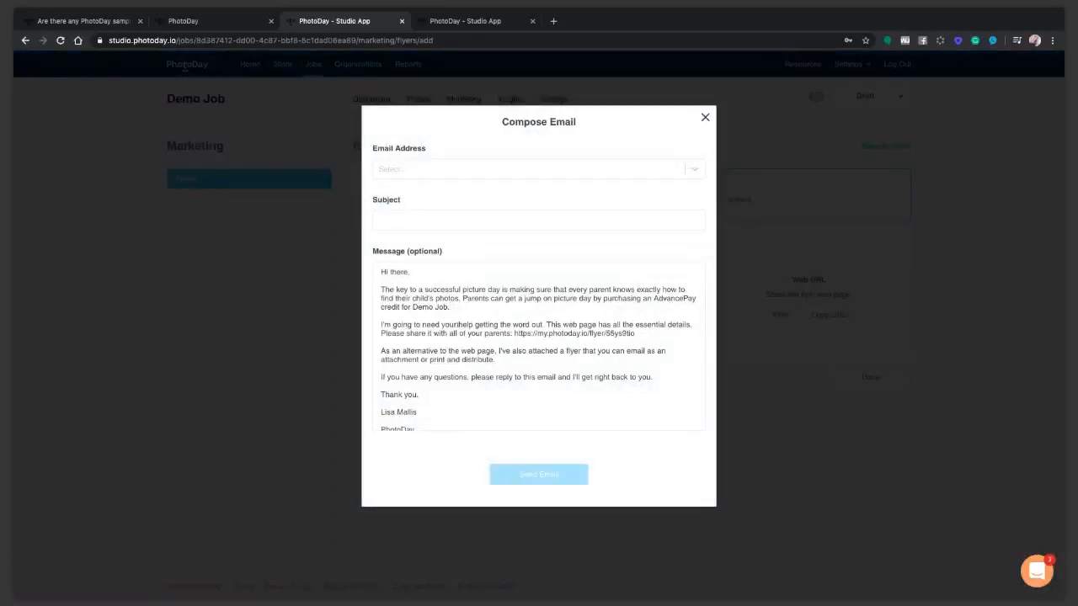
{"action": "left_click_drag", "start_coordinate": [526, 334], "coordinate": [673, 336]}
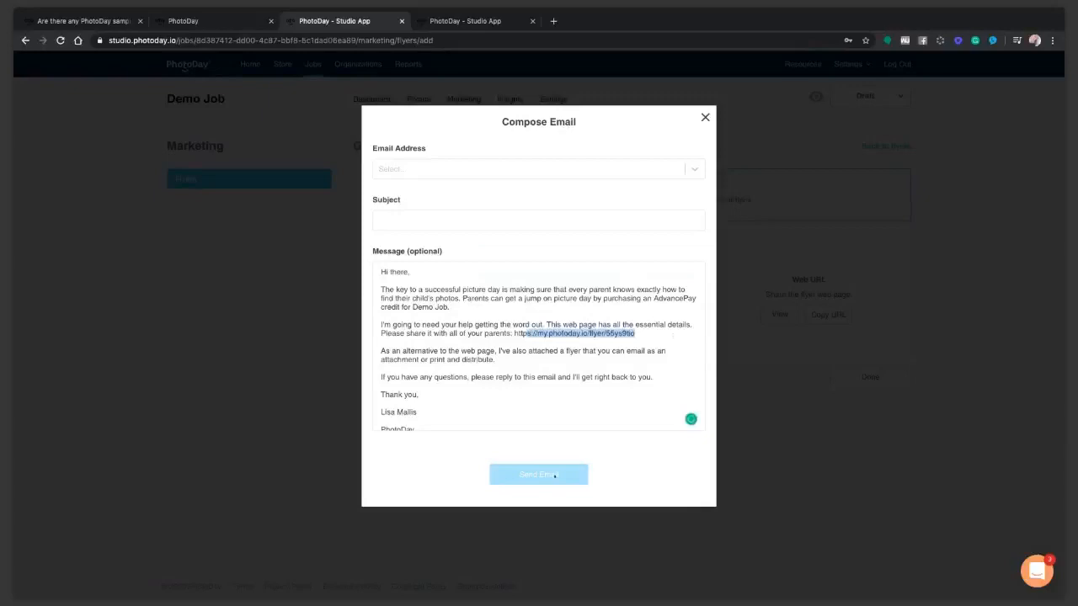
{"action": "left_click", "coordinate": [705, 117]}
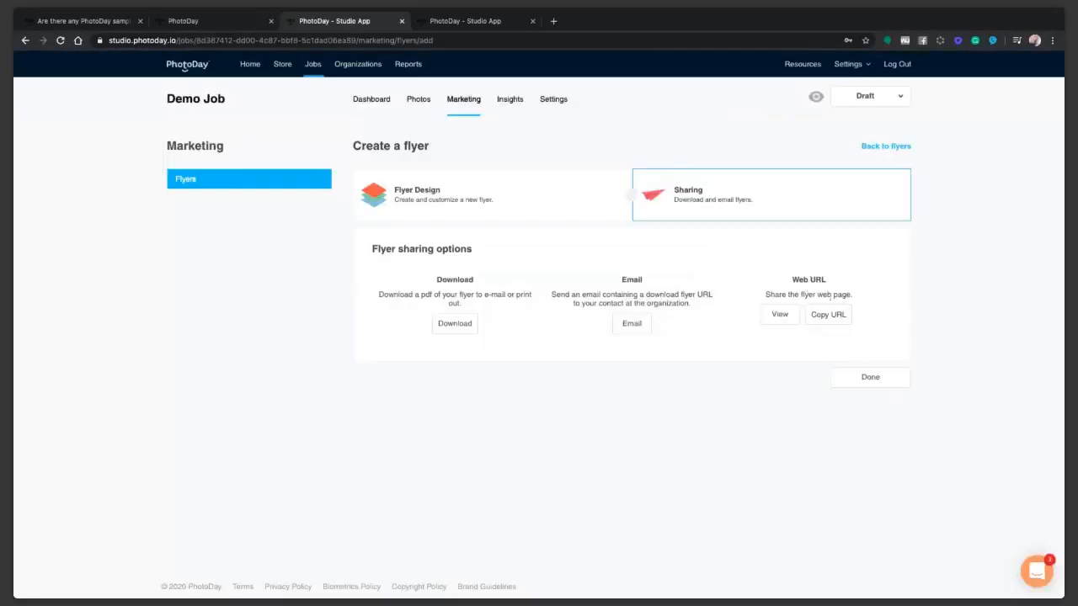
View the flyer's web page, then come back to the studio app's flyers list.
{"action": "left_click", "coordinate": [781, 317]}
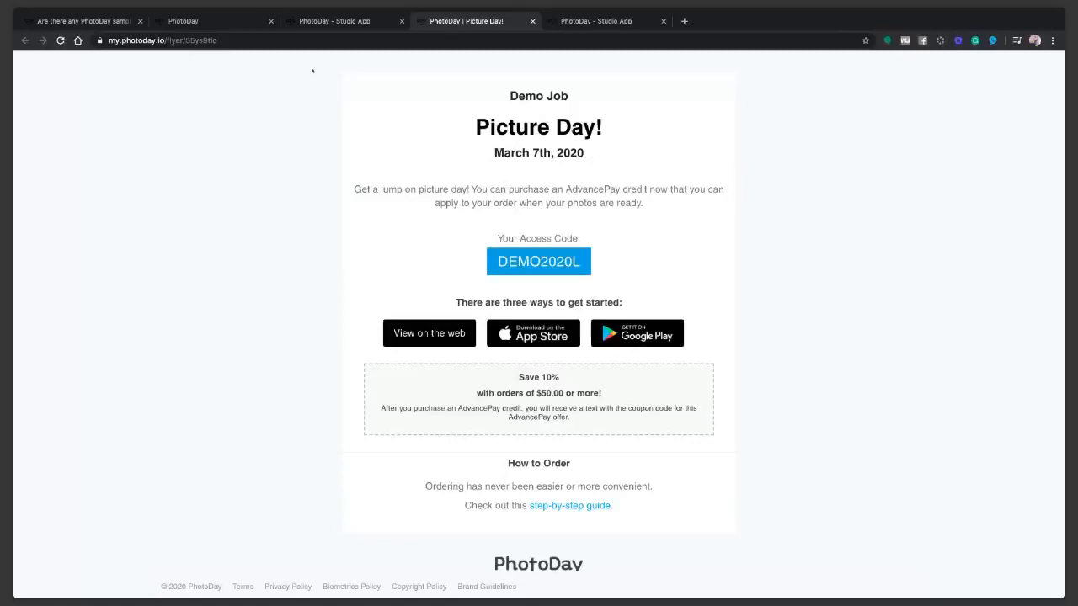
{"action": "left_click", "coordinate": [332, 24]}
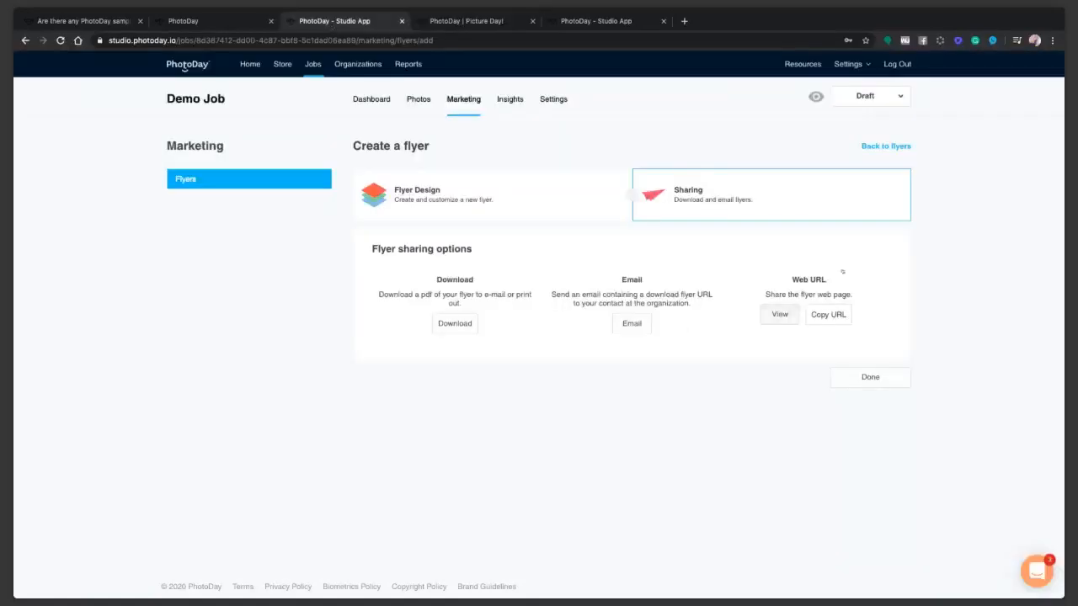
{"action": "left_click", "coordinate": [878, 377]}
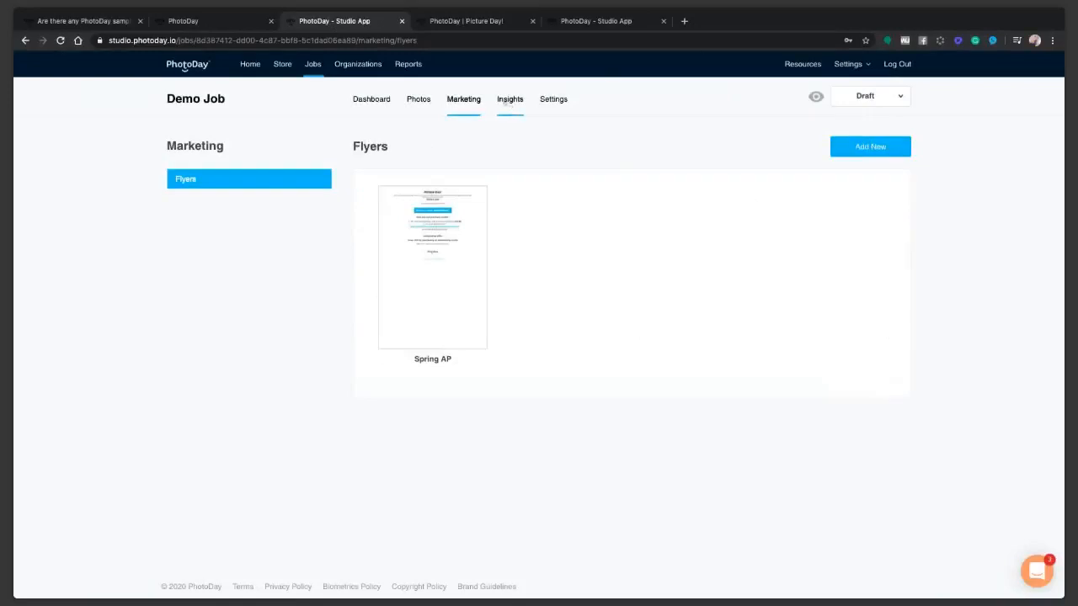
Compare Demo Job's sales and customer insights (100 photographed, 8 opt-ins) and open the Draft status menu.
{"action": "left_click", "coordinate": [508, 99]}
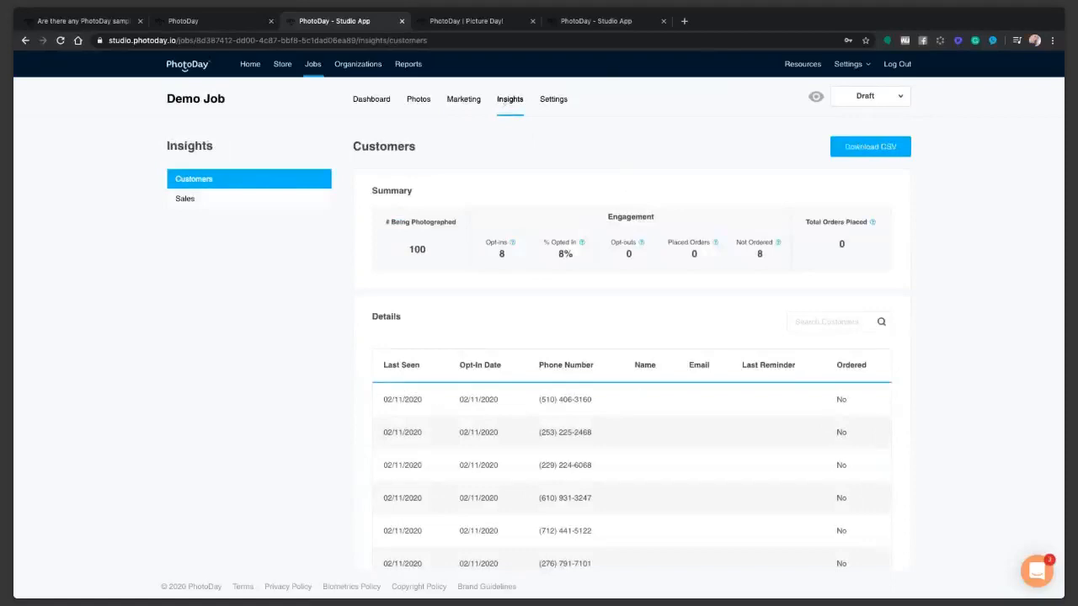
{"action": "scroll", "coordinate": [588, 383], "scroll_direction": "down", "scroll_amount": 3}
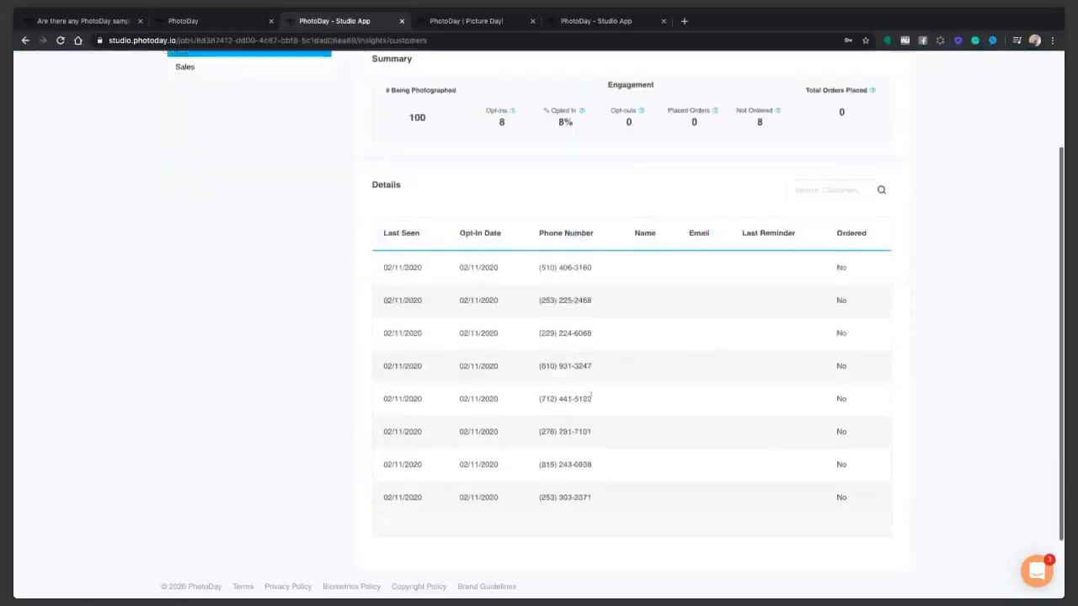
{"action": "scroll", "coordinate": [564, 447], "scroll_direction": "up", "scroll_amount": 3}
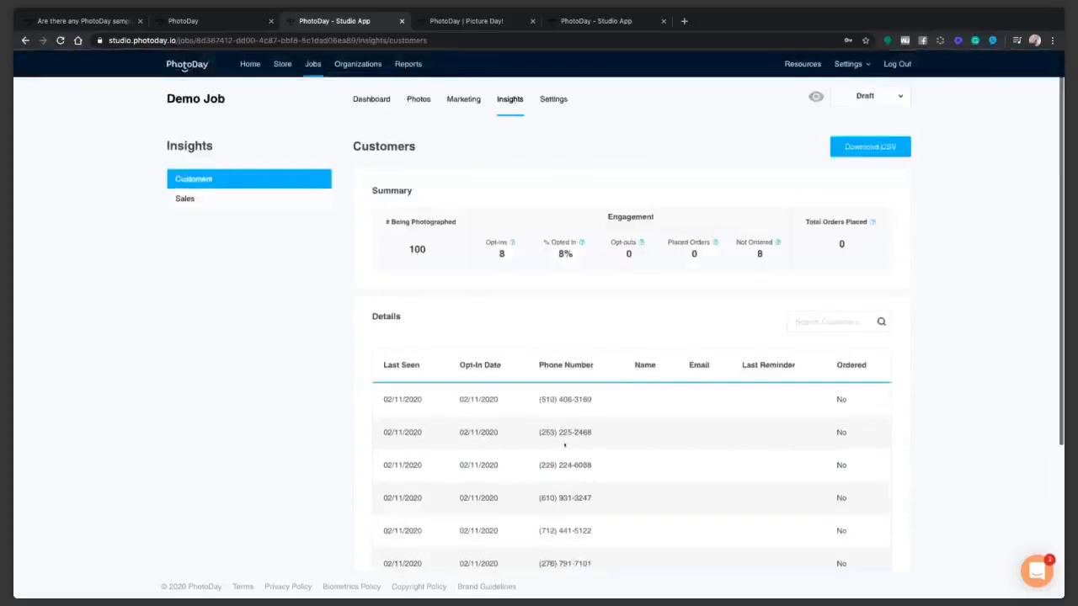
{"action": "scroll", "coordinate": [564, 445], "scroll_direction": "down", "scroll_amount": 1}
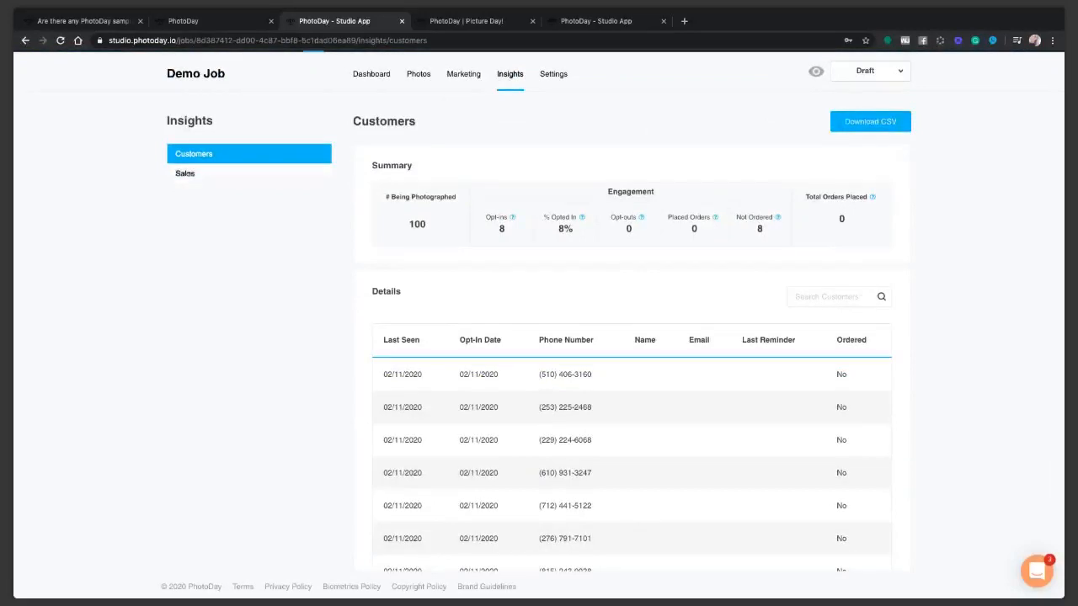
{"action": "left_click", "coordinate": [185, 174]}
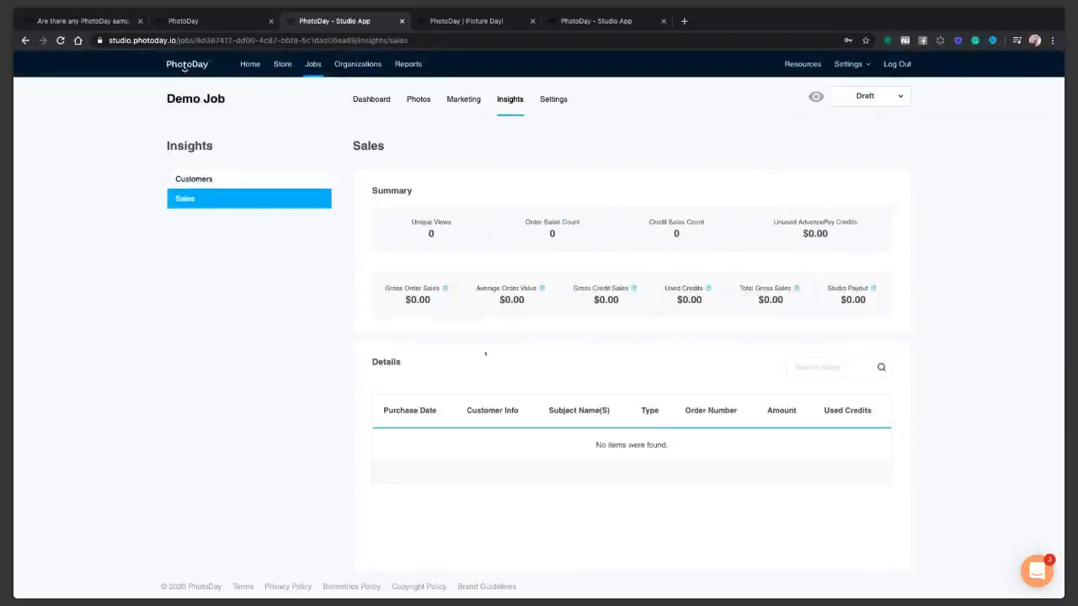
{"action": "left_click", "coordinate": [196, 180]}
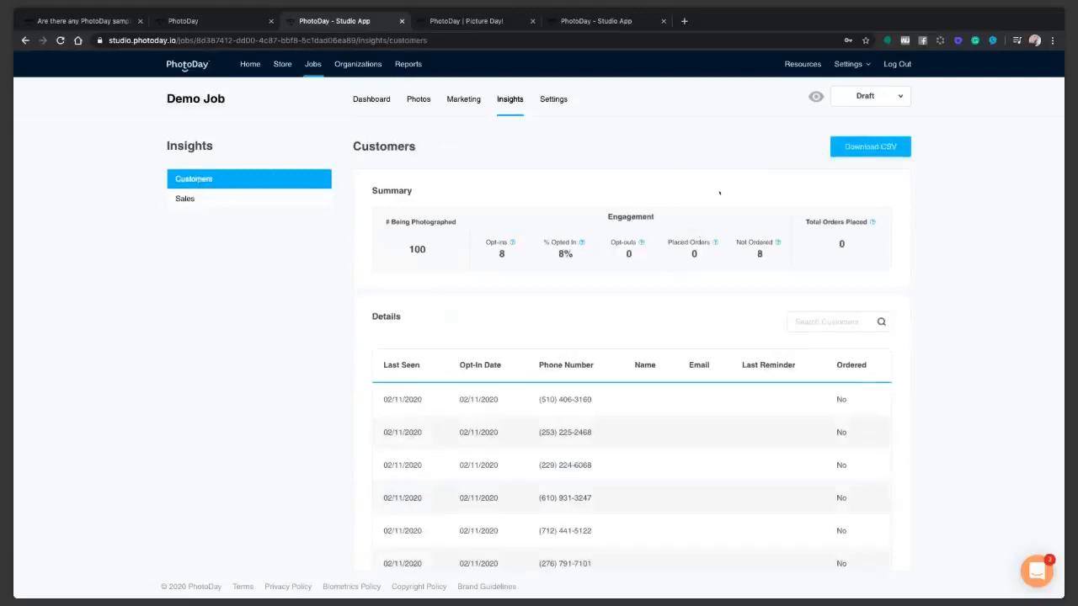
{"action": "left_click", "coordinate": [860, 96]}
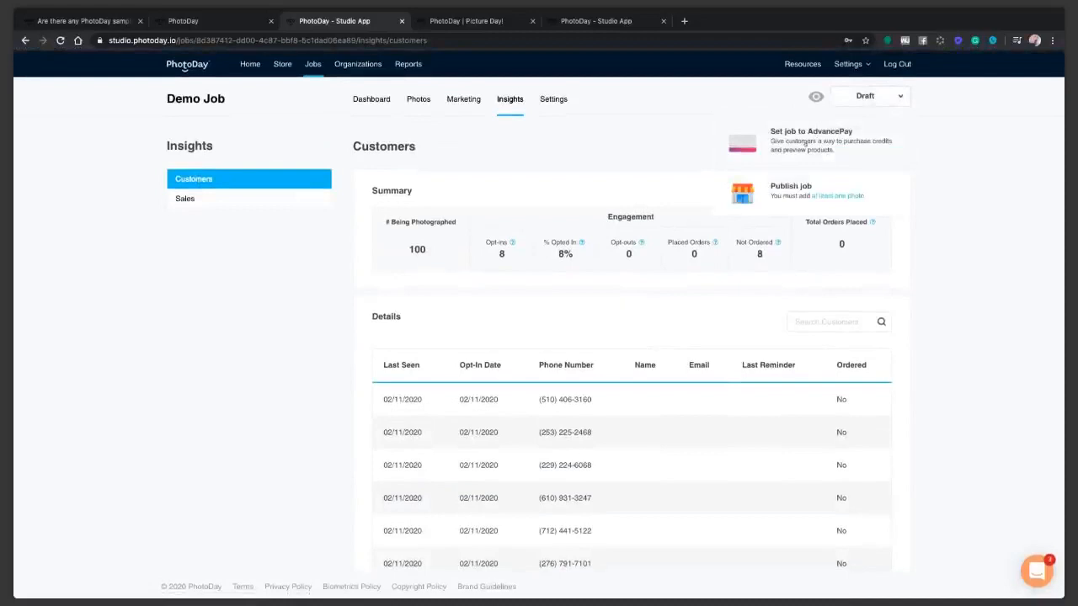
Set Demo Job to AdvancePay, recheck its sales insights, and return to the Jobs list.
{"action": "left_click", "coordinate": [806, 141]}
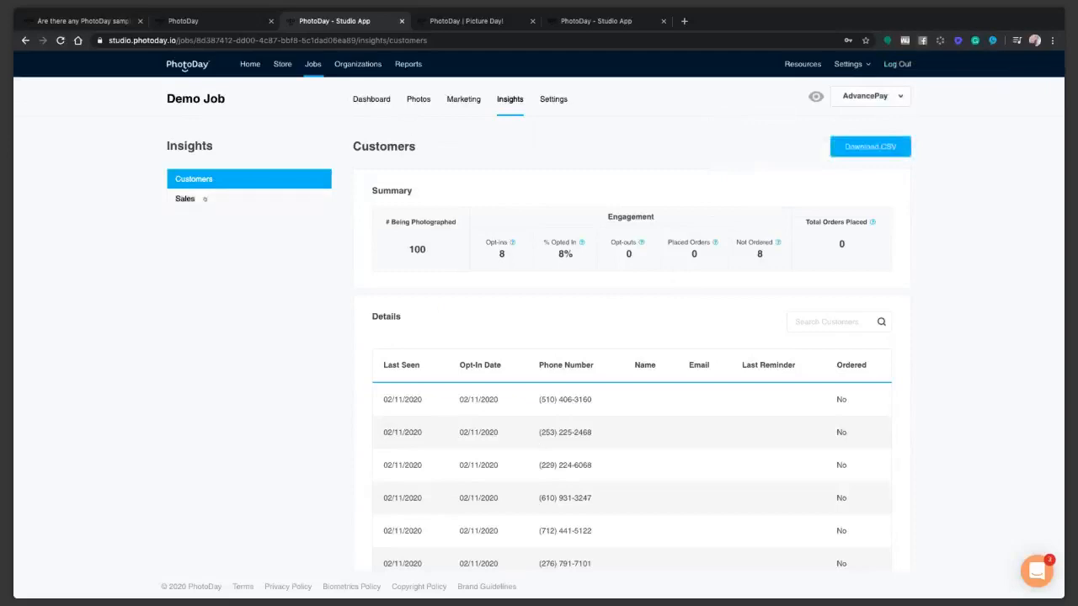
{"action": "scroll", "coordinate": [205, 200], "scroll_direction": "down", "scroll_amount": 1}
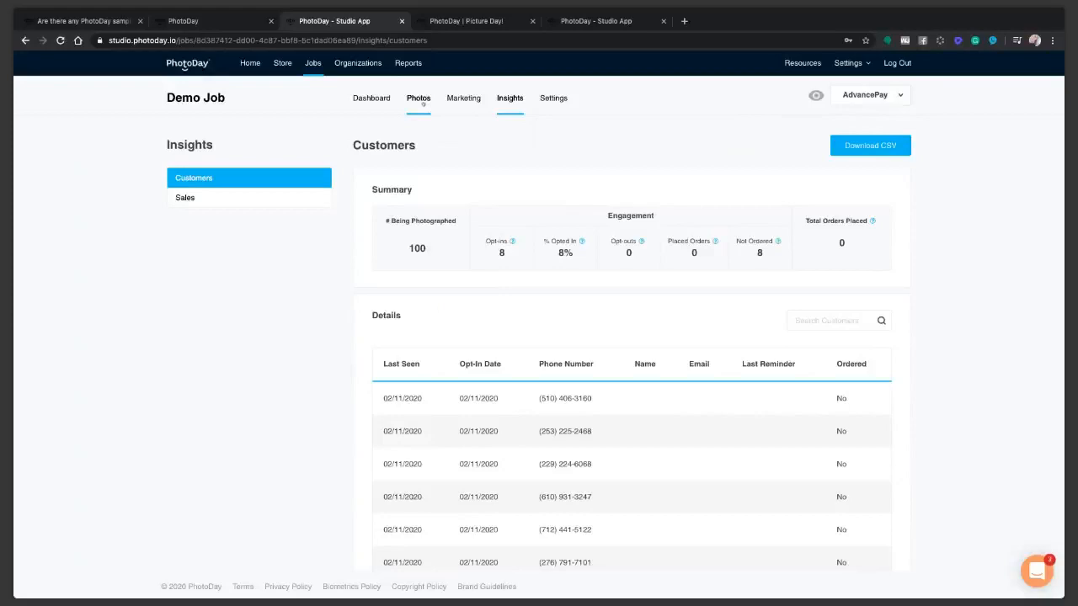
{"action": "left_click", "coordinate": [194, 204]}
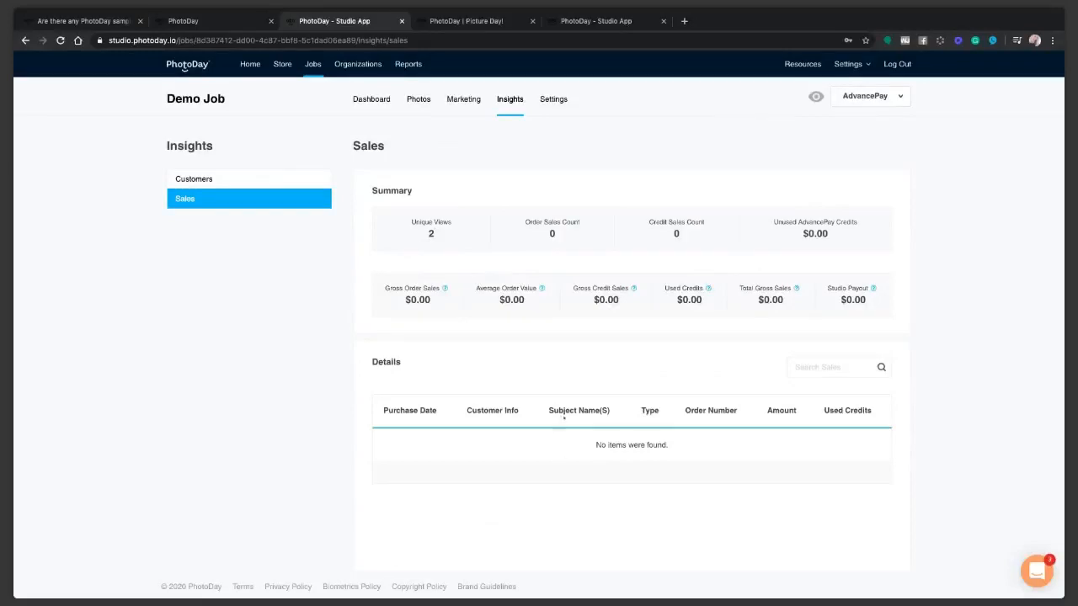
{"action": "left_click", "coordinate": [312, 66]}
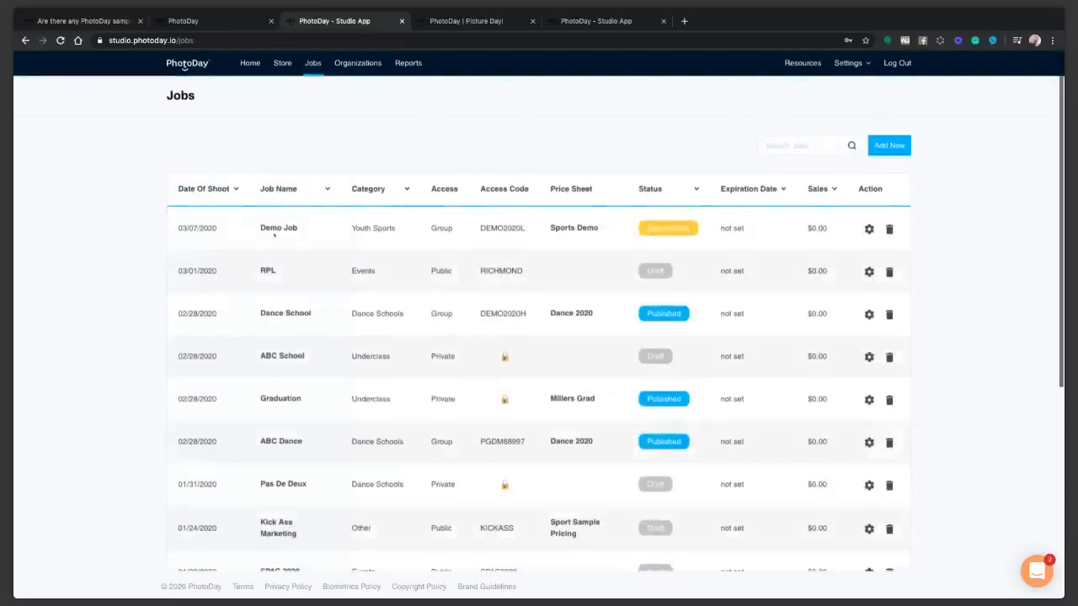
Open Demo Job's settings and save its AdvancePay settings.
{"action": "left_click", "coordinate": [279, 229]}
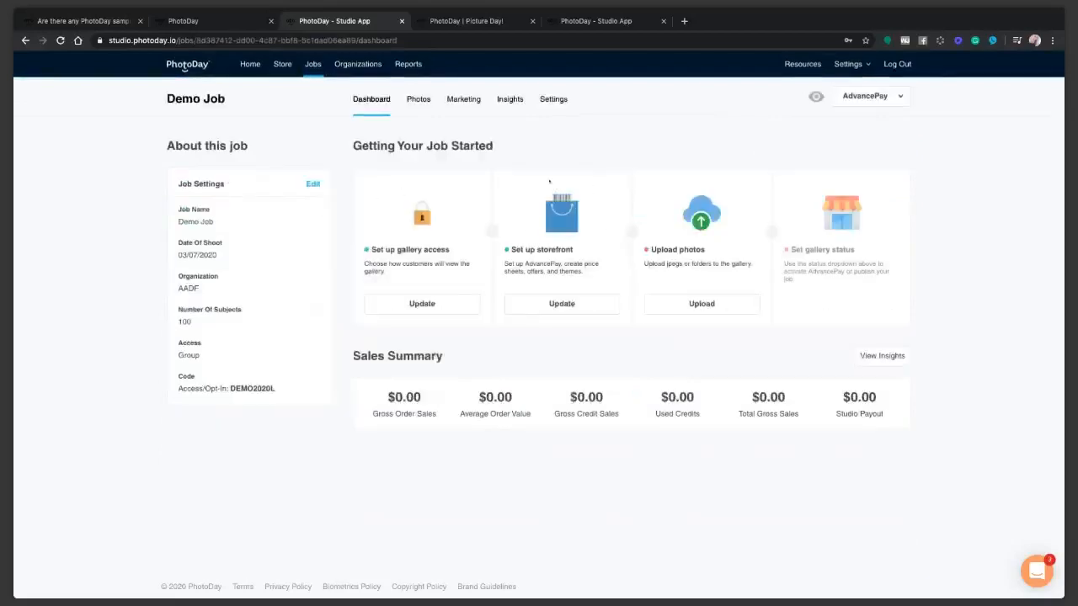
{"action": "left_click", "coordinate": [552, 99]}
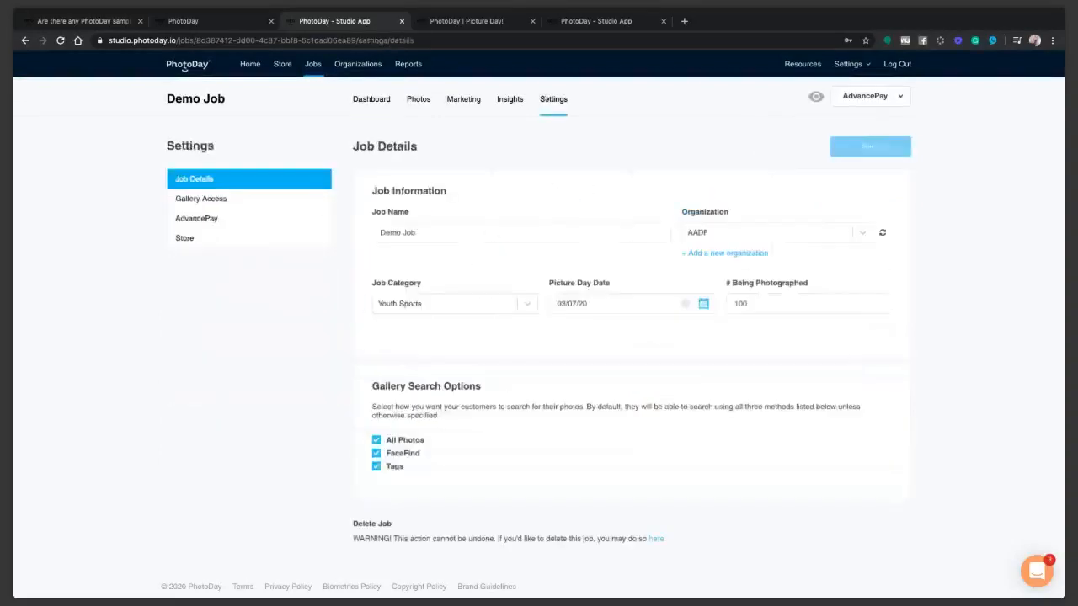
{"action": "left_click", "coordinate": [196, 218]}
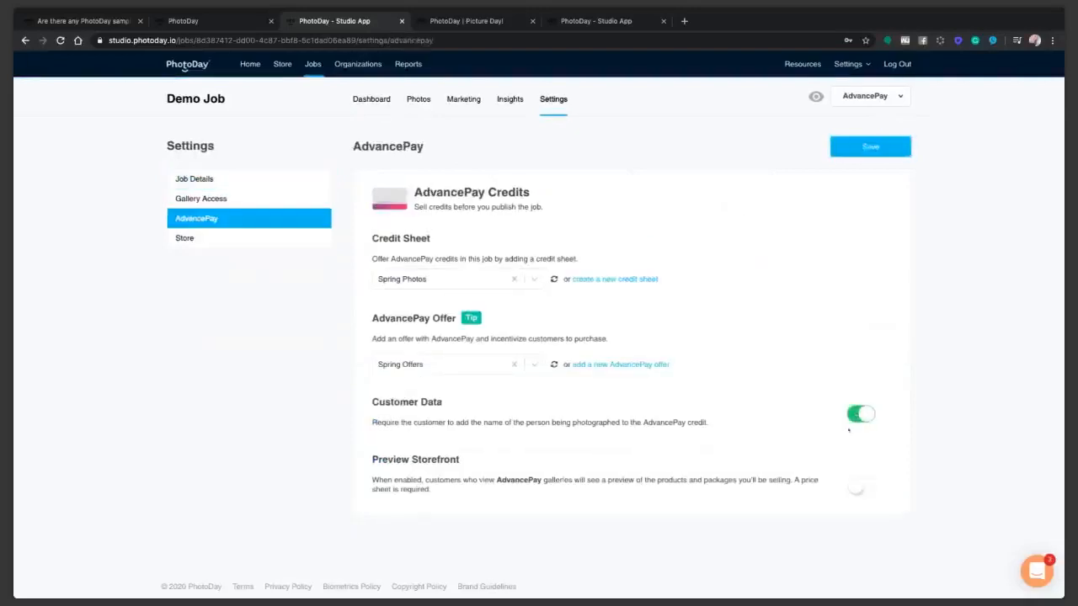
{"action": "left_click", "coordinate": [864, 147]}
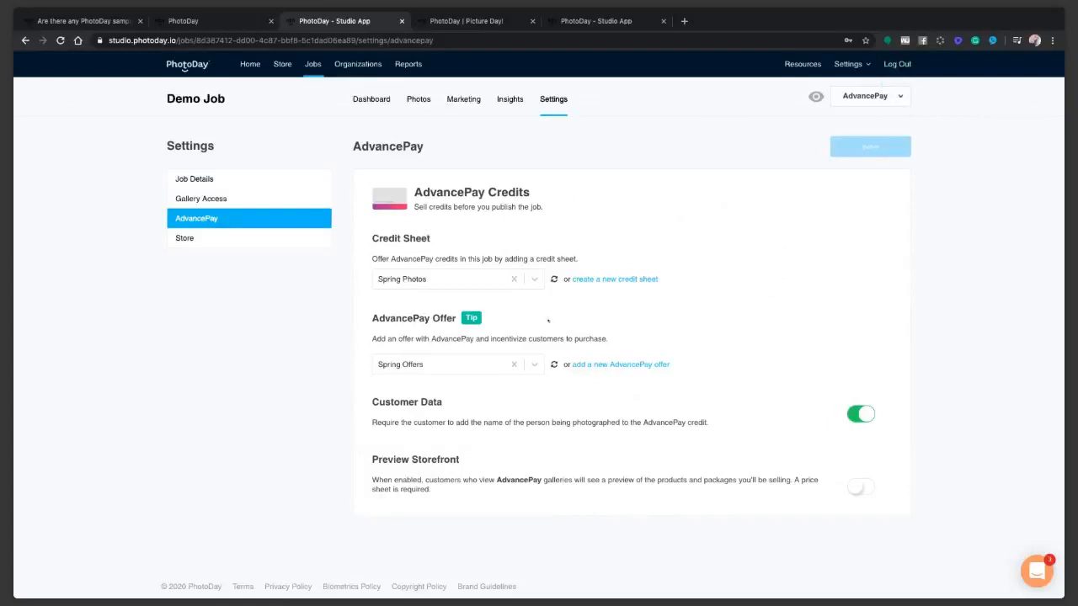
Turn off the All Photos search option in Job Details, save, and go to Photos.
{"action": "left_click", "coordinate": [201, 200]}
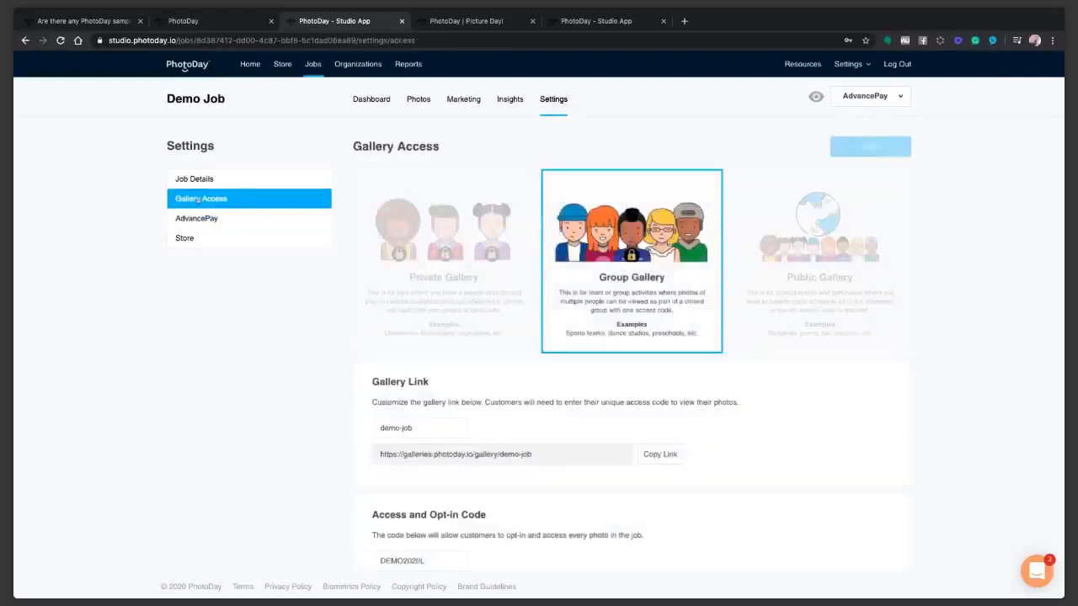
{"action": "left_click", "coordinate": [194, 180]}
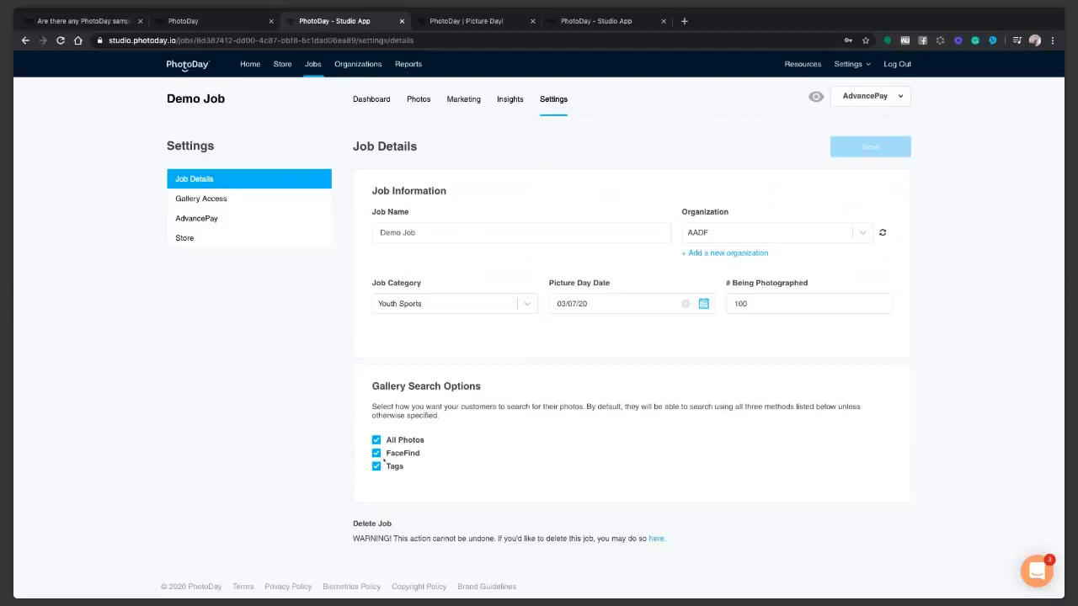
{"action": "left_click", "coordinate": [376, 440]}
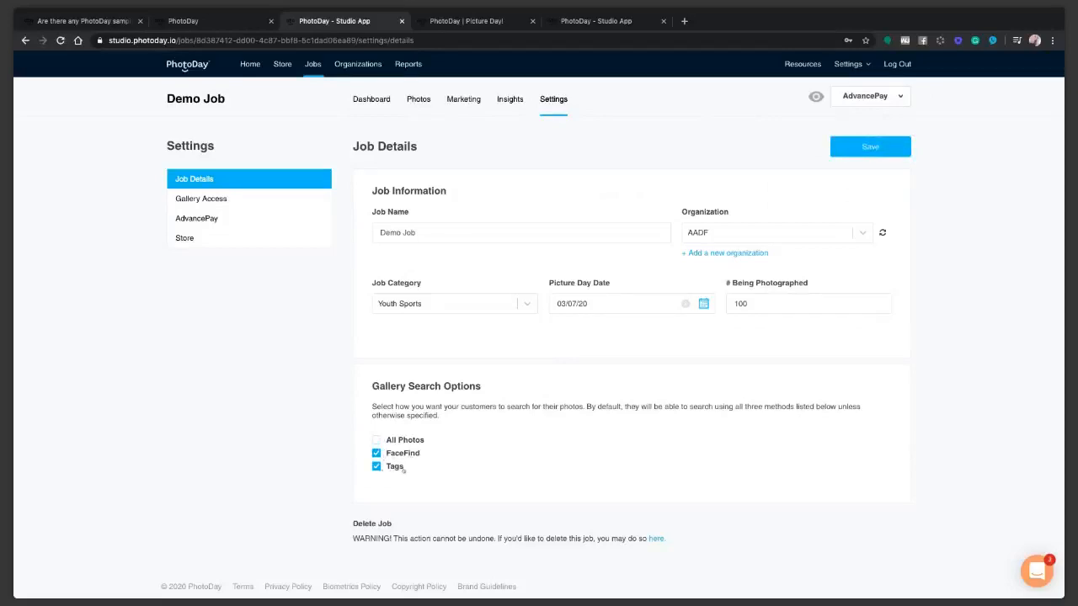
{"action": "left_click", "coordinate": [835, 151]}
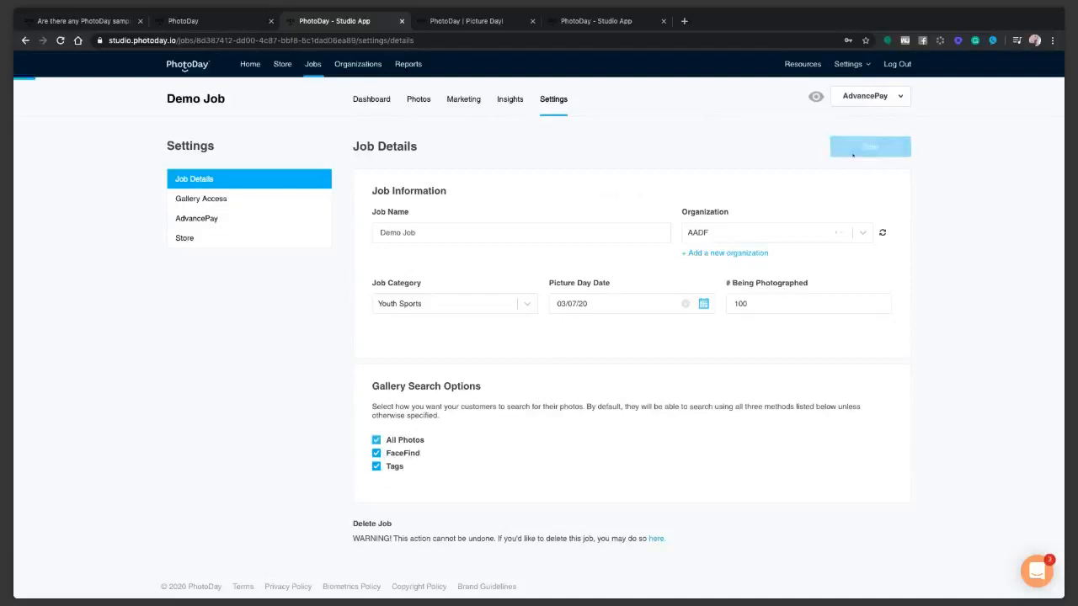
{"action": "left_click", "coordinate": [419, 99]}
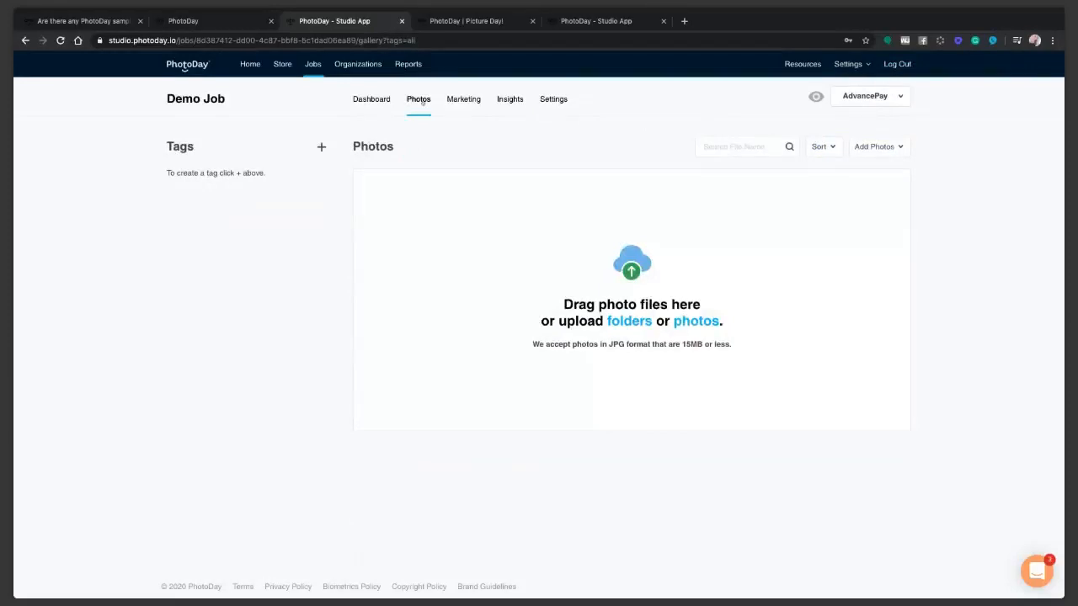
Upload a whole folder of photos into Demo Job through Add Photos.
{"action": "left_click", "coordinate": [884, 152]}
{"action": "left_click", "coordinate": [820, 181]}
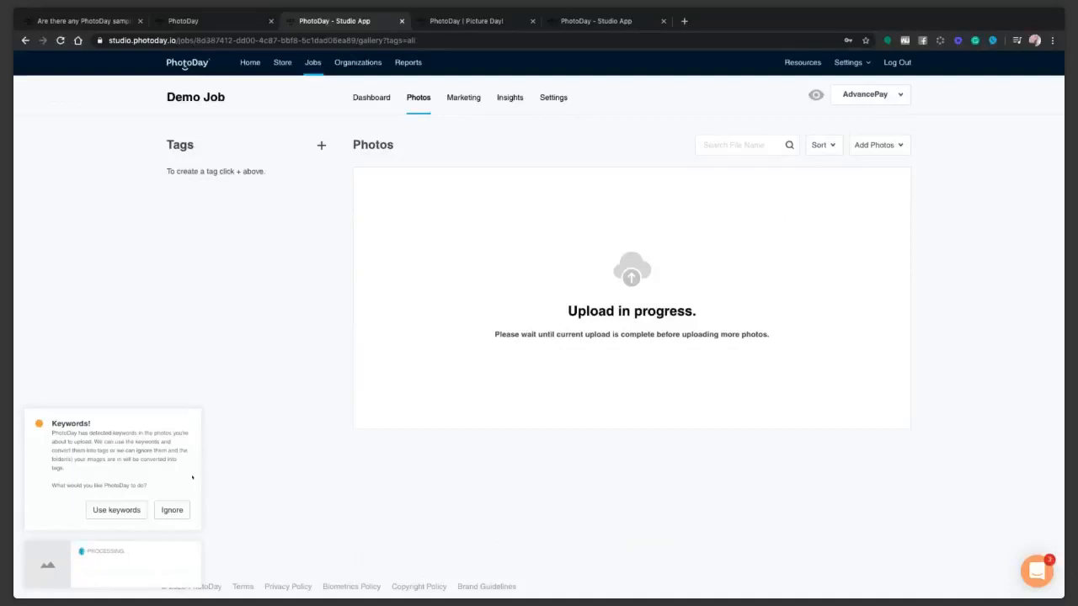
Ignore the file keywords and let the nine photos finish uploading into Cheer and Dance.
{"action": "left_click", "coordinate": [173, 512]}
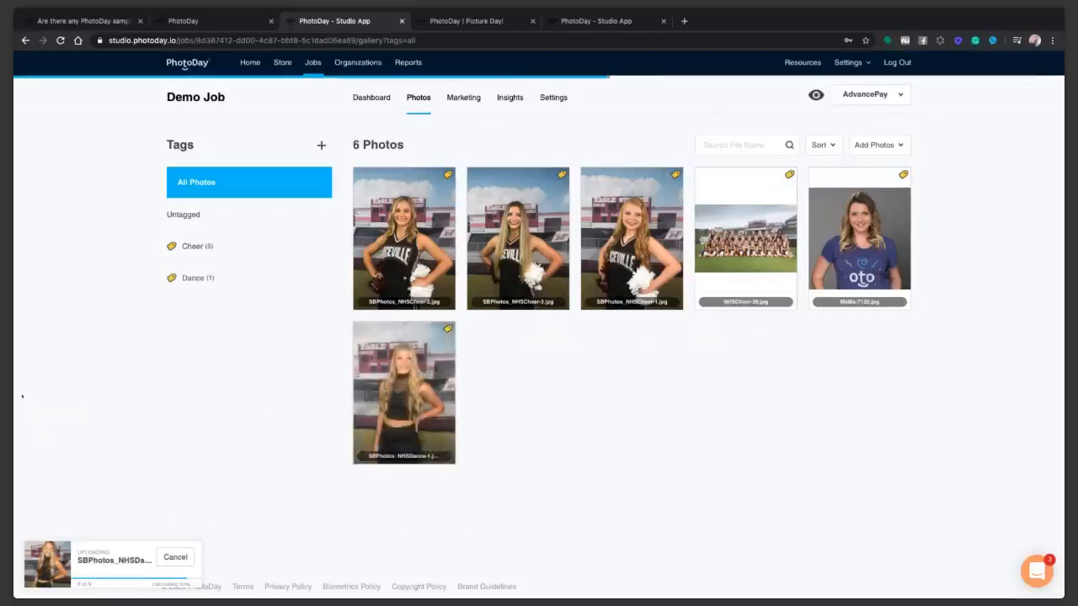
{"action": "mouse_move", "coordinate": [227, 266]}
{"action": "mouse_move", "coordinate": [185, 291]}
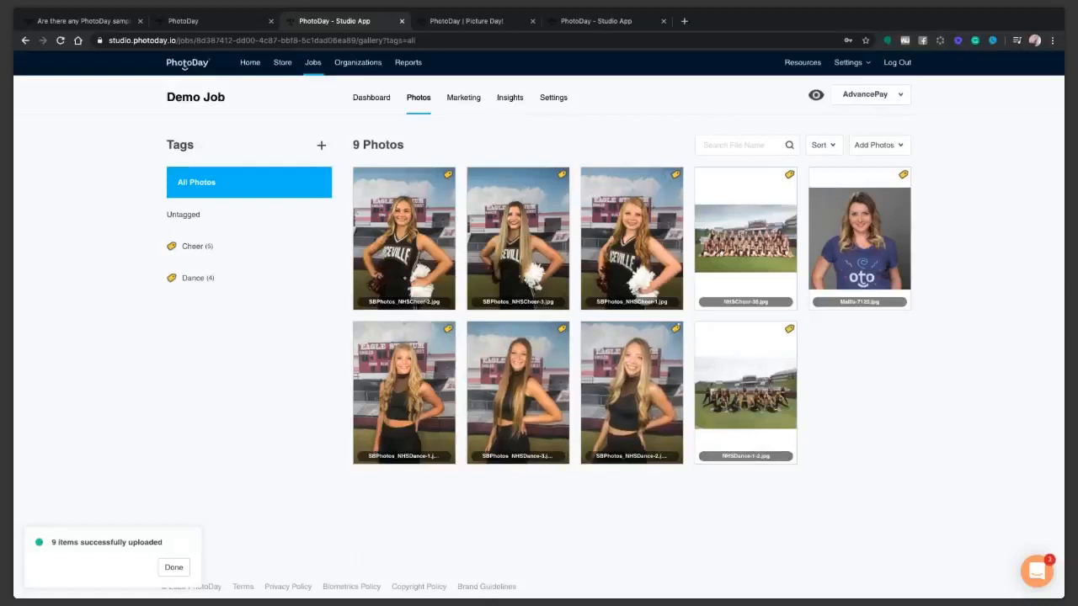
Select the cheer and dance team group photos and tag them 'teams'.
{"action": "left_click", "coordinate": [746, 244]}
{"action": "left_click", "coordinate": [749, 370]}
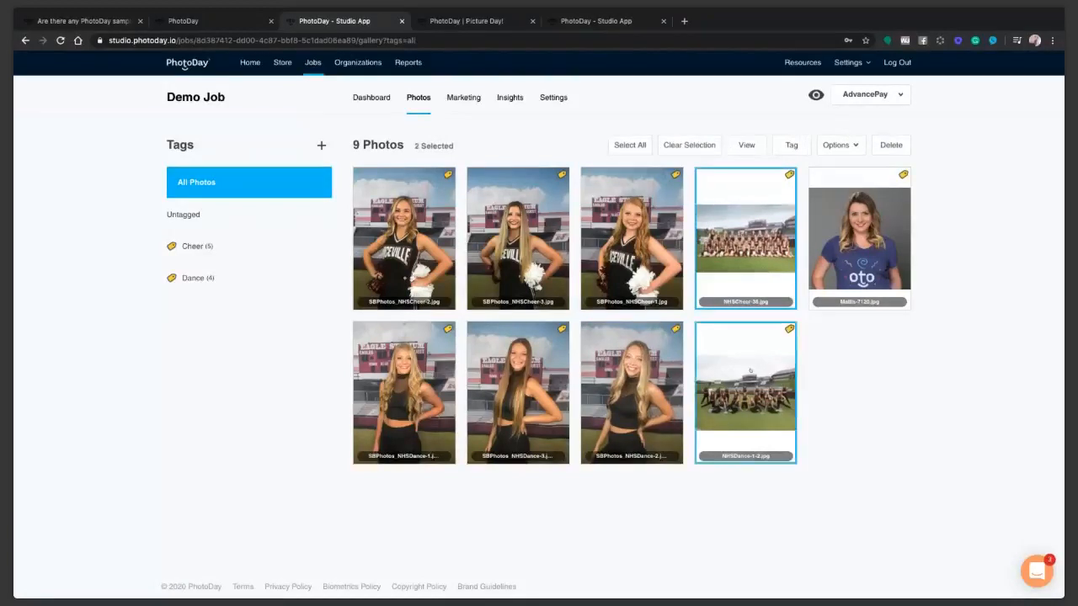
{"action": "left_click", "coordinate": [791, 144]}
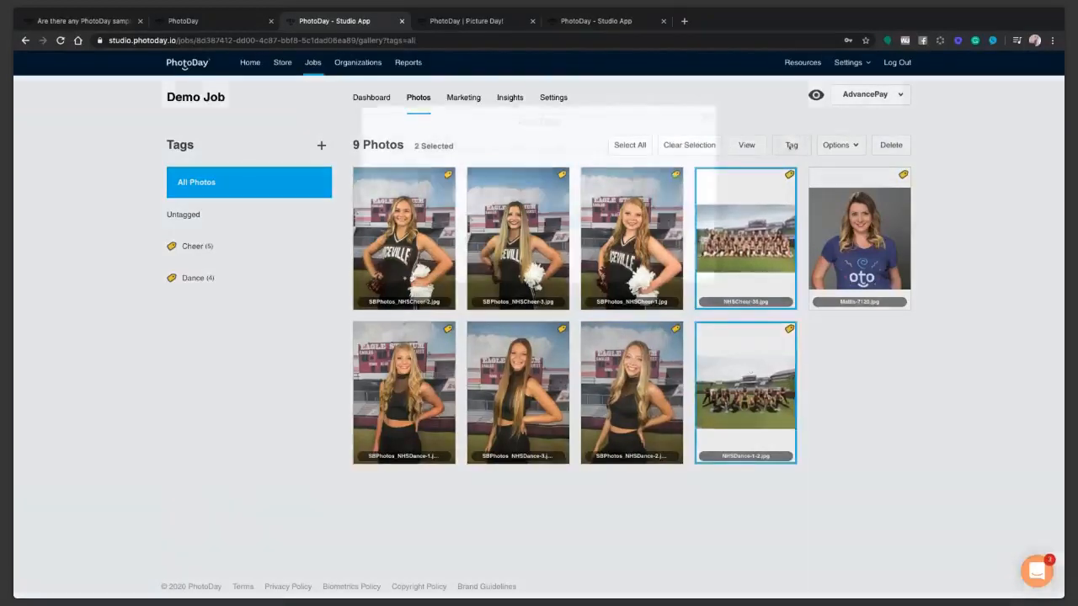
{"action": "left_click", "coordinate": [477, 168]}
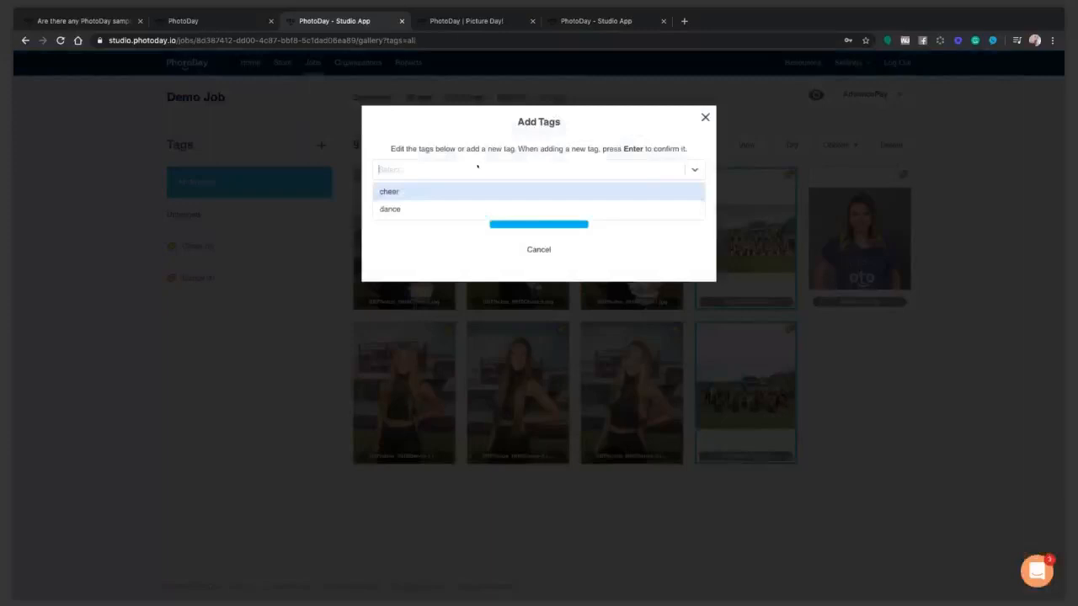
{"action": "type", "text": "teams"}
{"action": "left_click", "coordinate": [514, 218]}
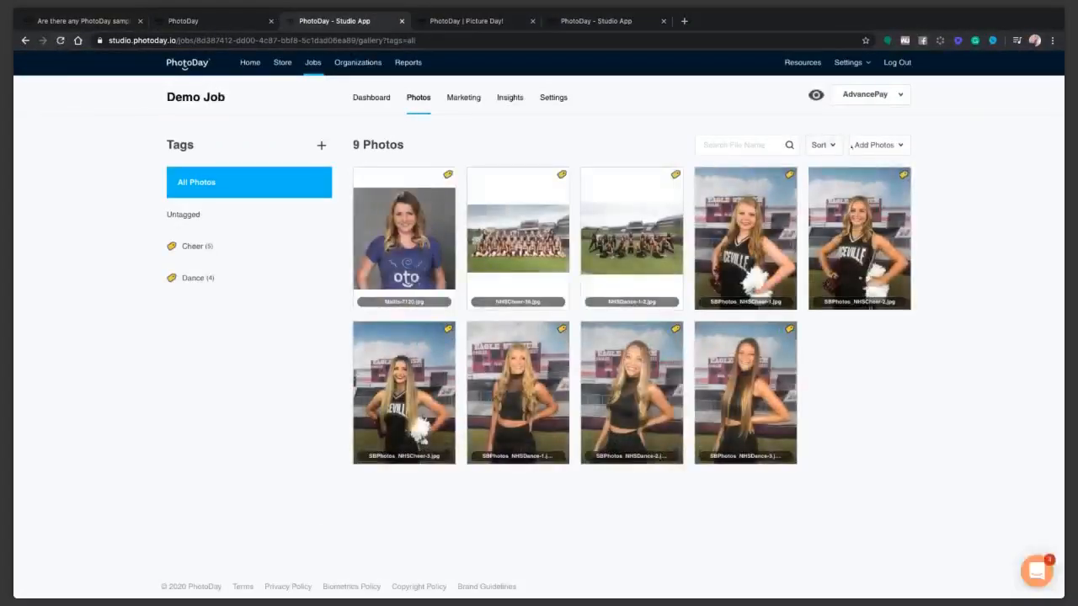
Reselect both group photos and apply a newly created 'team' tag.
{"action": "left_click", "coordinate": [632, 240]}
{"action": "left_click", "coordinate": [518, 240]}
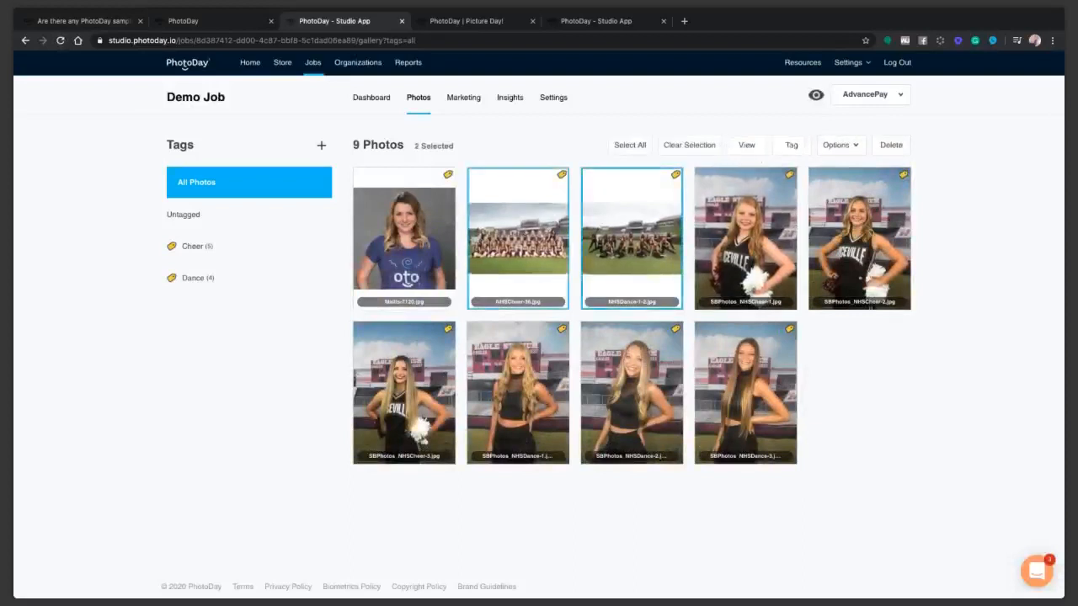
{"action": "left_click", "coordinate": [789, 145]}
{"action": "left_click", "coordinate": [512, 171]}
{"action": "type", "text": "team"}
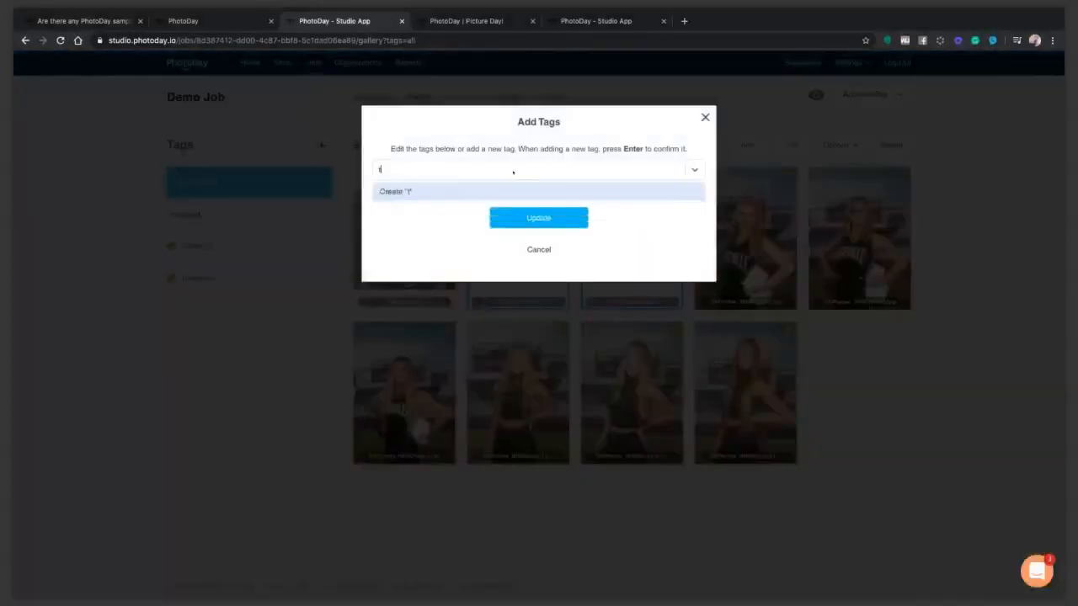
{"action": "left_click", "coordinate": [449, 193]}
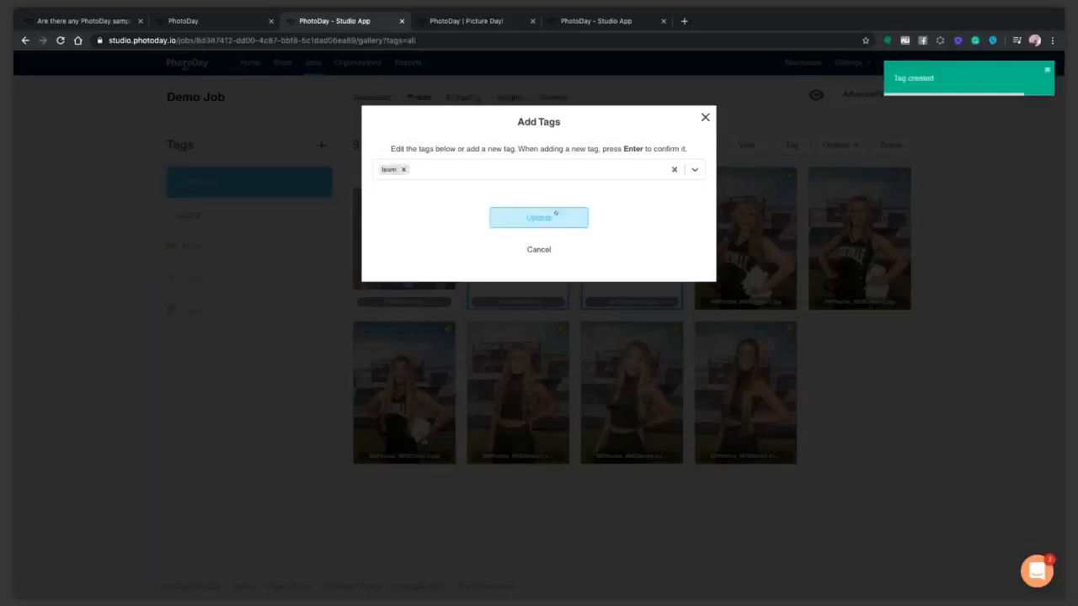
{"action": "left_click", "coordinate": [538, 218]}
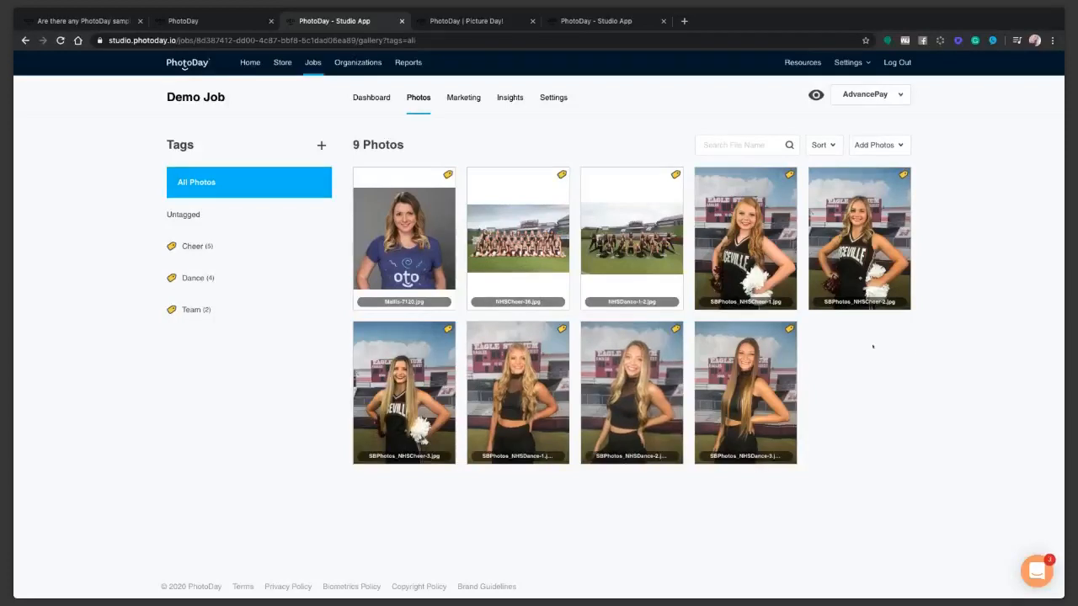
{"action": "mouse_move", "coordinate": [286, 304]}
Select NHSCheer-36 and NHSDance-1-2 and disable their digital downloads.
{"action": "left_click", "coordinate": [518, 238]}
{"action": "left_click", "coordinate": [632, 238]}
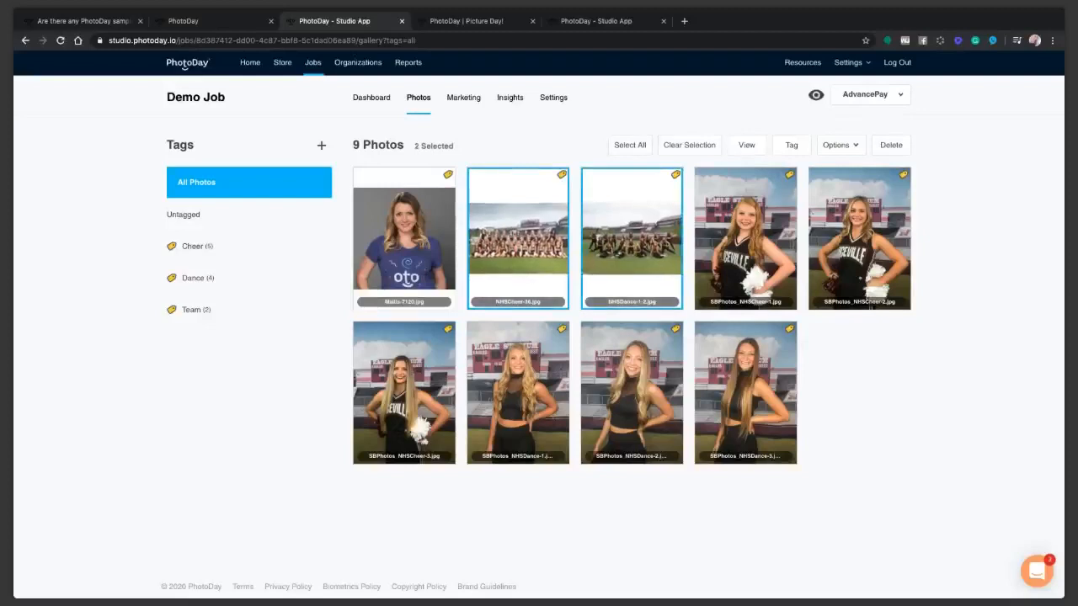
{"action": "left_click", "coordinate": [842, 145]}
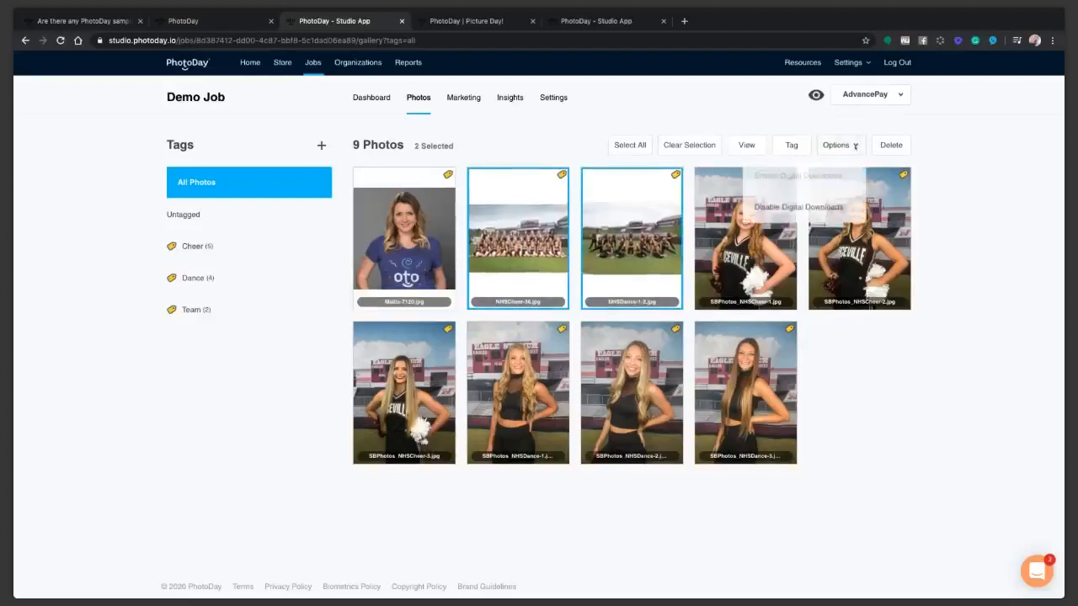
{"action": "left_click", "coordinate": [797, 211]}
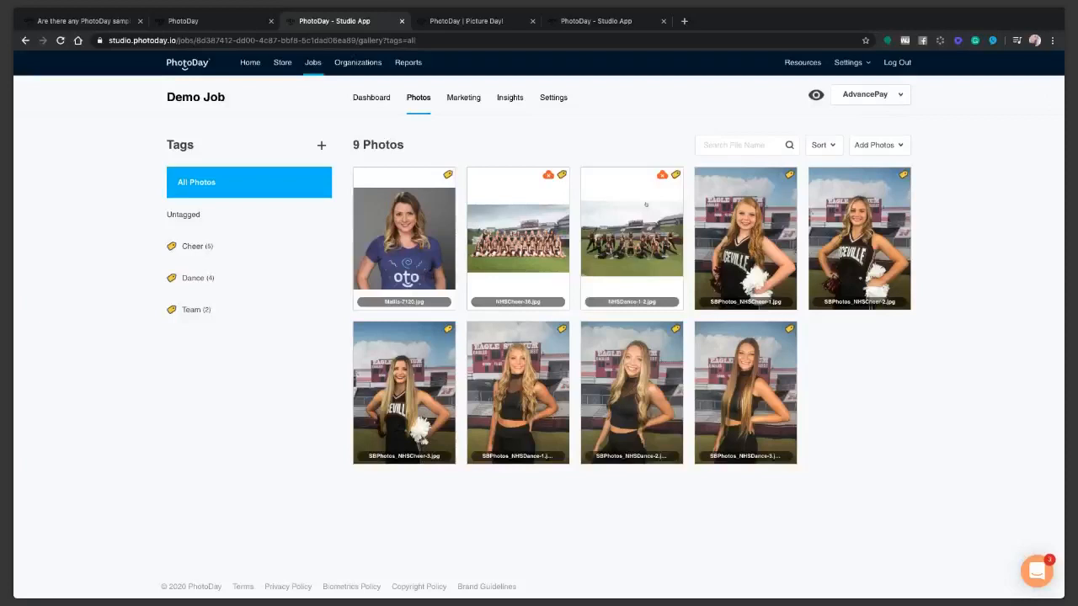
Permanently delete the blue T-shirt portrait, confirming with 'delete', leaving 8 photos.
{"action": "left_click", "coordinate": [404, 236]}
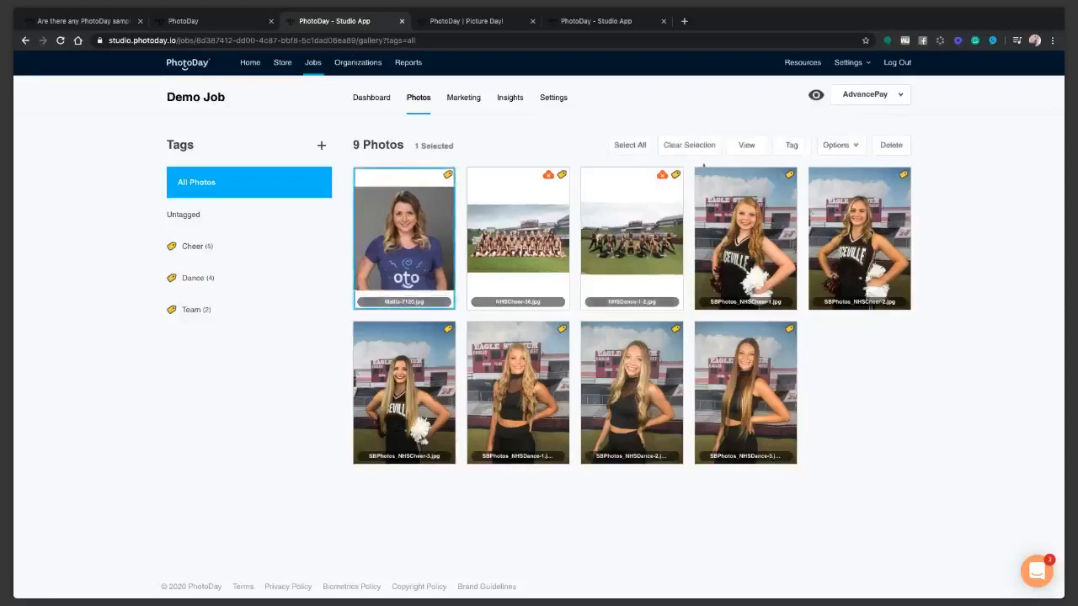
{"action": "left_click", "coordinate": [891, 145]}
{"action": "type", "text": "delete"}
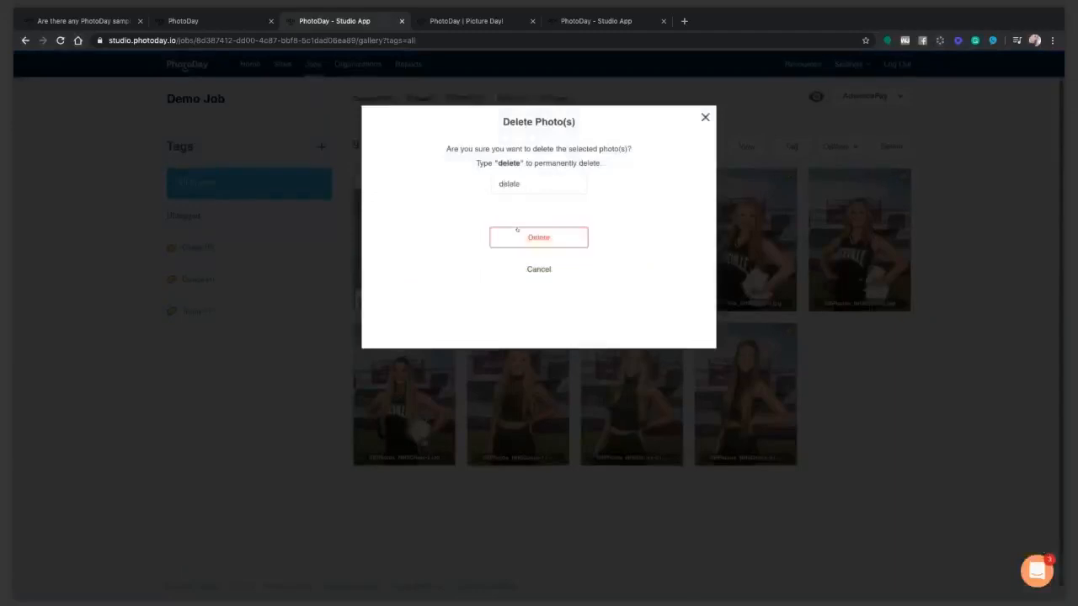
{"action": "left_click", "coordinate": [517, 230]}
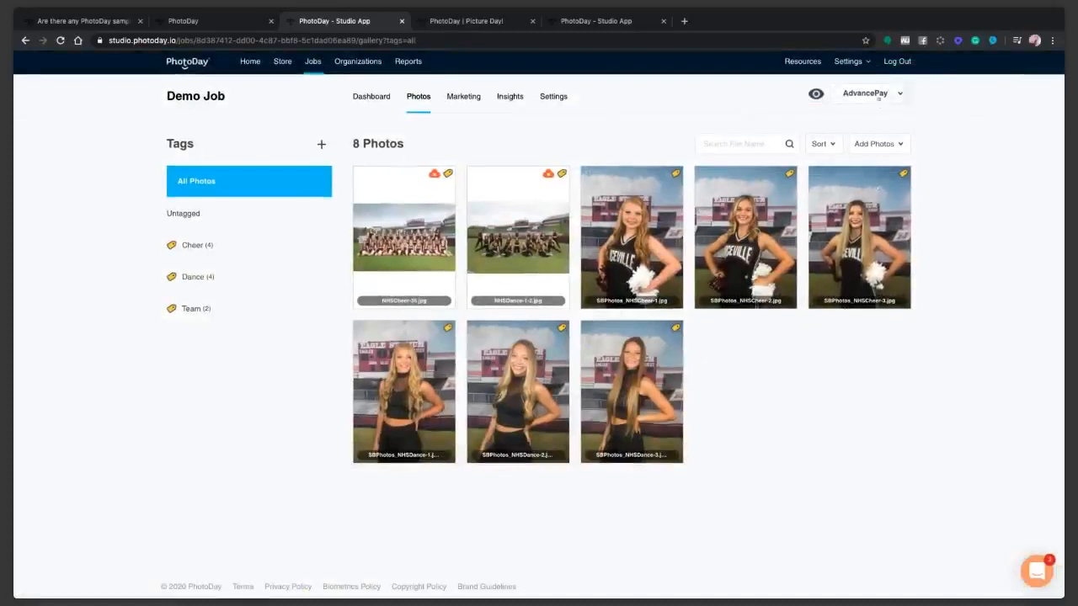
{"action": "left_click", "coordinate": [878, 94]}
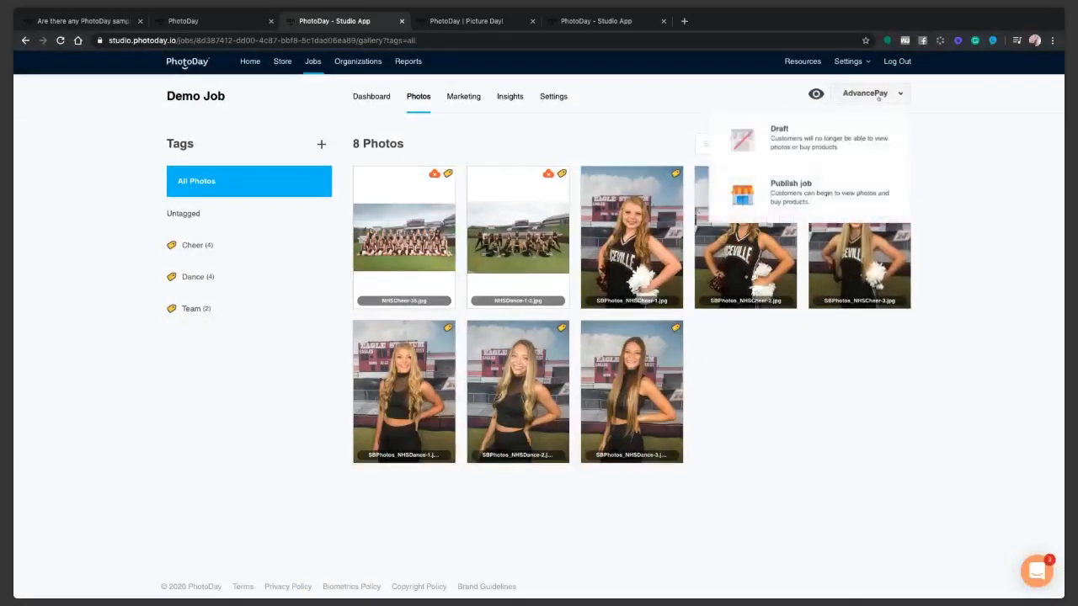
Publish Demo Job, confirming in the Publish Job dialog, then view its insights.
{"action": "left_click", "coordinate": [787, 194]}
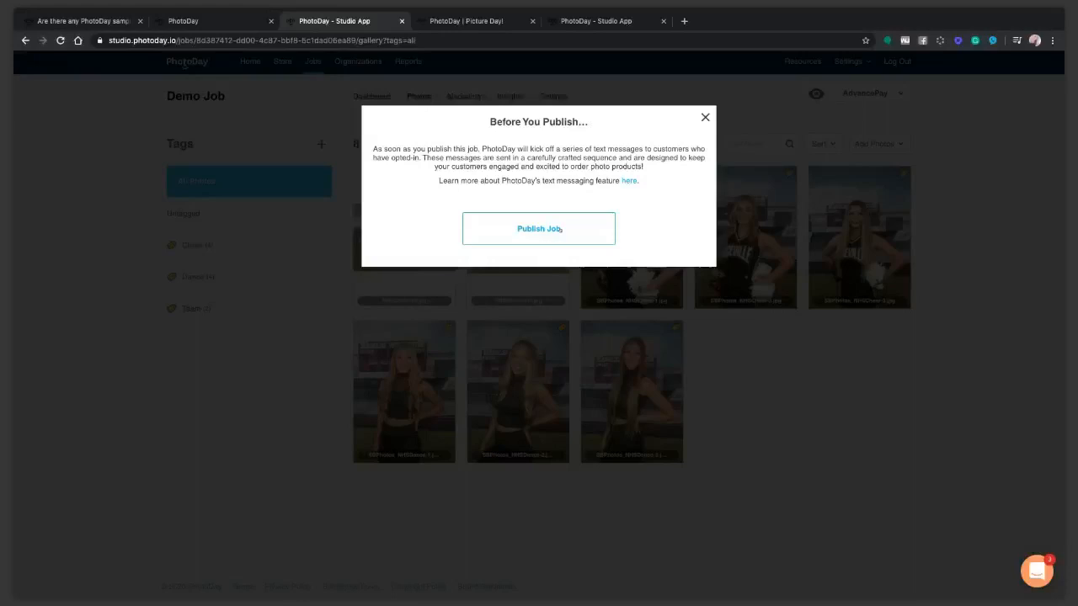
{"action": "left_click", "coordinate": [562, 229]}
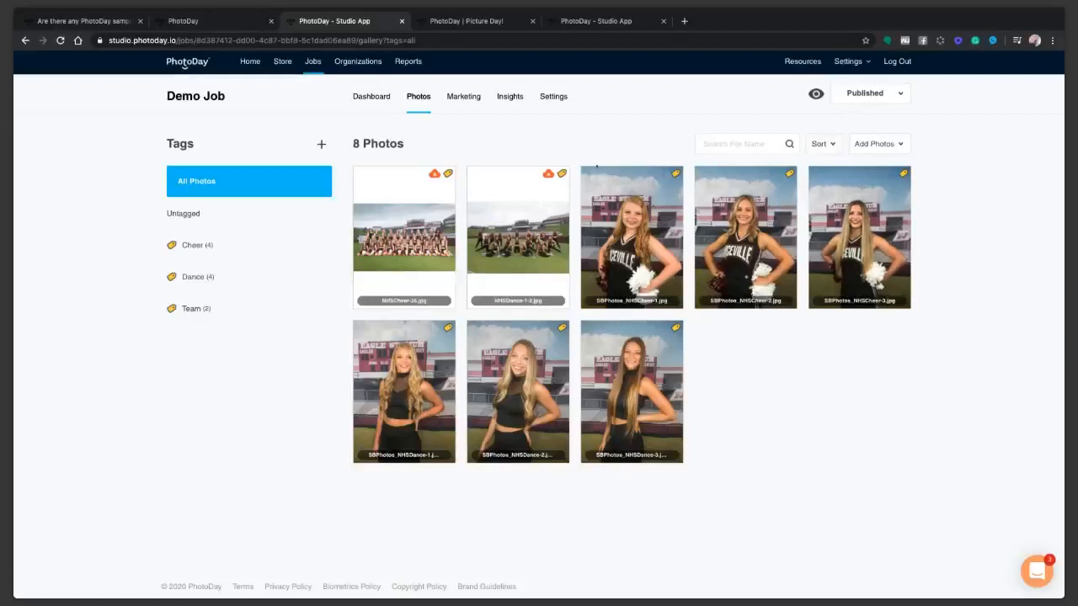
{"action": "left_click", "coordinate": [508, 97]}
Check Demo Job's $0.00 sales insights, then go to the Welcome Home dashboard.
{"action": "left_click", "coordinate": [185, 199]}
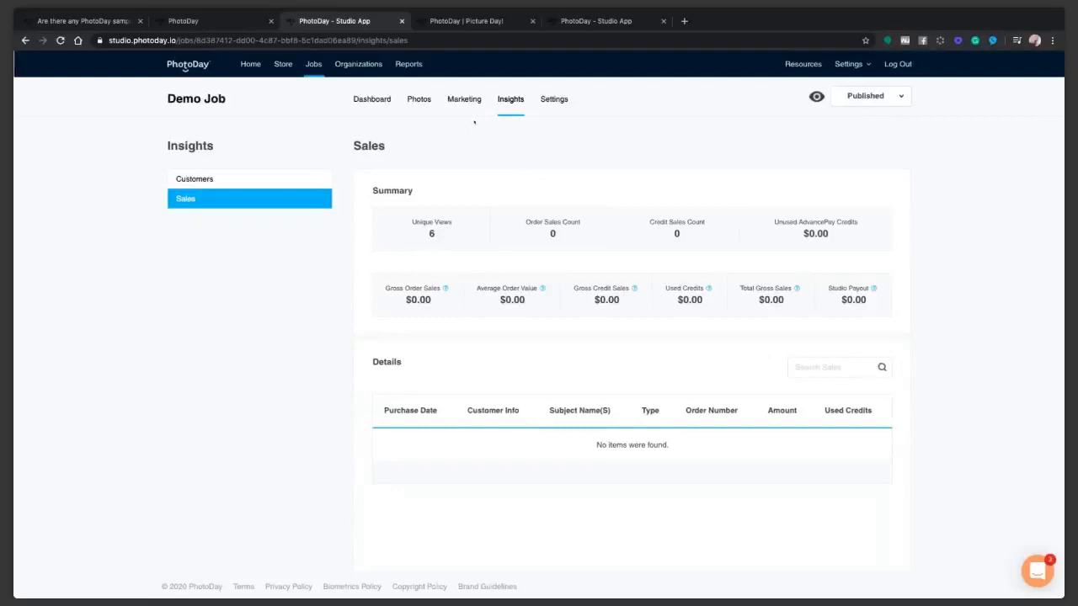
{"action": "left_click", "coordinate": [252, 68]}
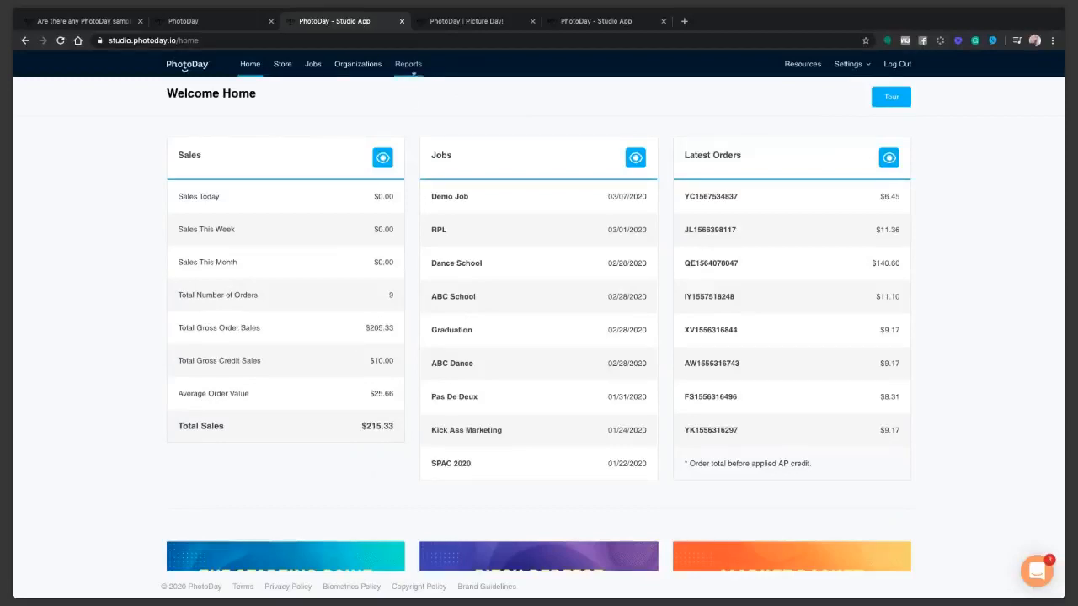
Filter the sales report to 2019 and open September 2019's orders.
{"action": "left_click", "coordinate": [409, 66]}
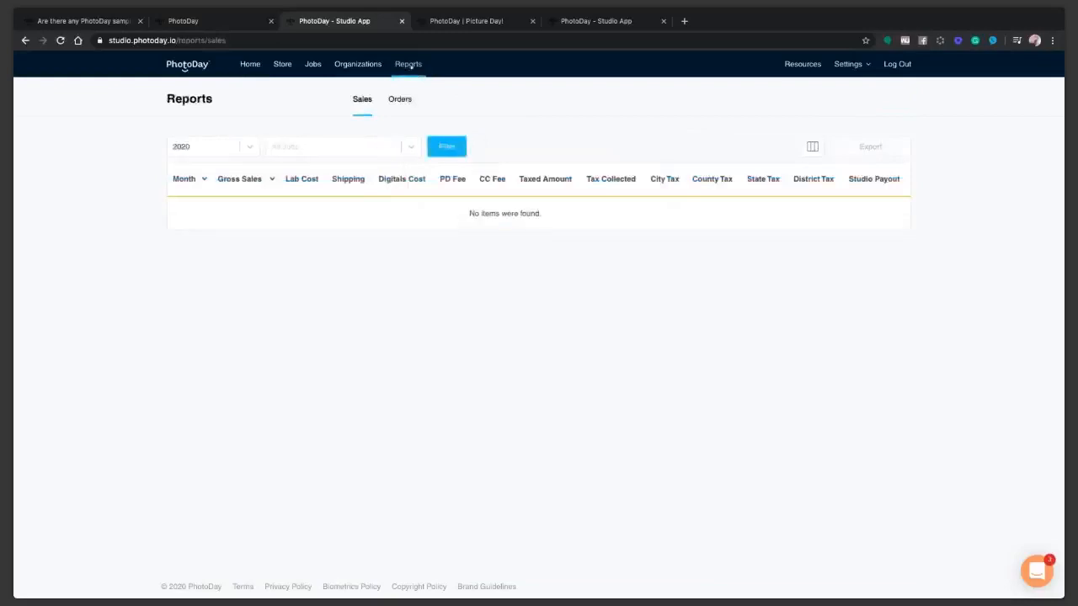
{"action": "left_click", "coordinate": [250, 147]}
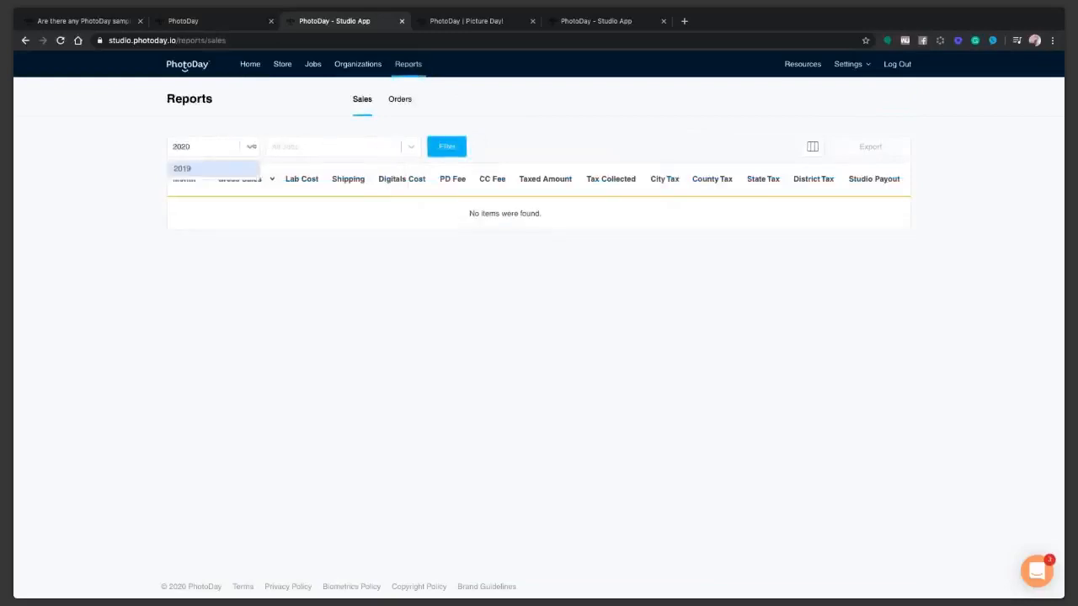
{"action": "left_click", "coordinate": [200, 169]}
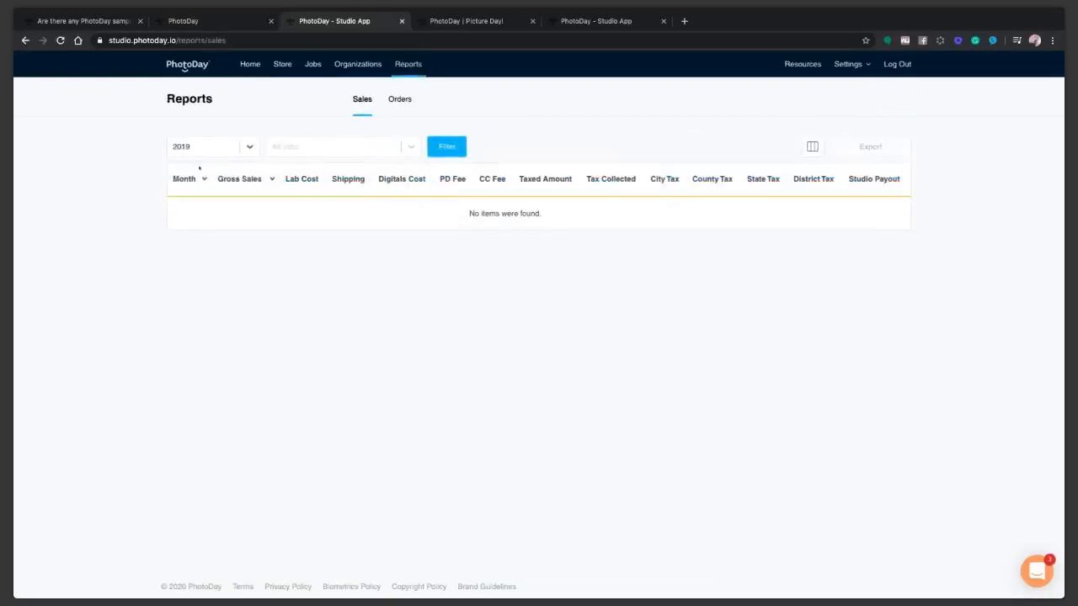
{"action": "left_click", "coordinate": [446, 148]}
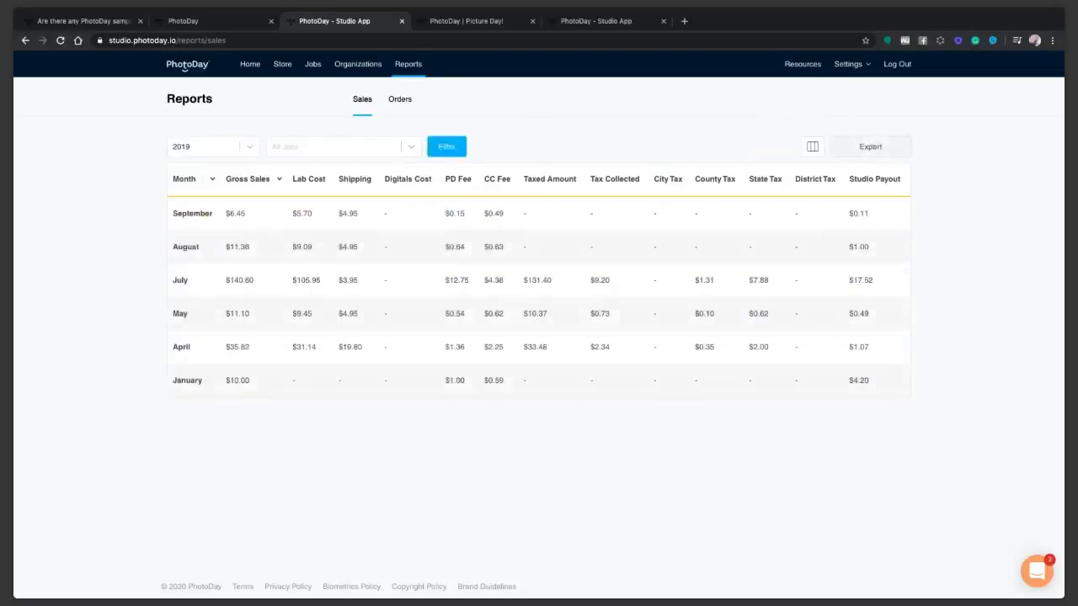
{"action": "left_click", "coordinate": [195, 217]}
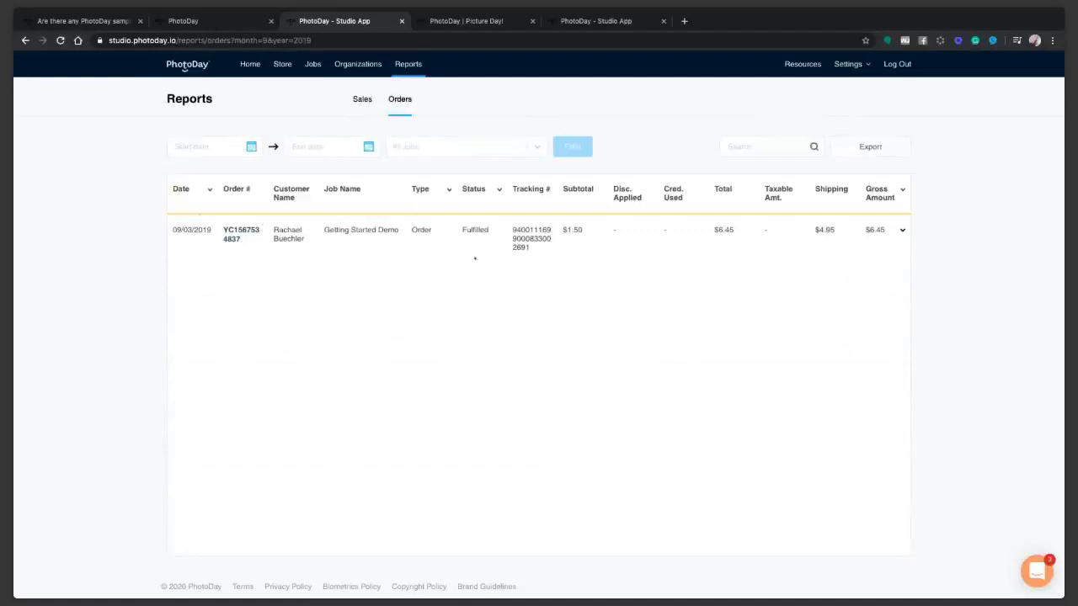
Open and close the Start date calendar twice without picking a date.
{"action": "left_click", "coordinate": [221, 148]}
{"action": "left_click", "coordinate": [244, 125]}
{"action": "left_click", "coordinate": [232, 153]}
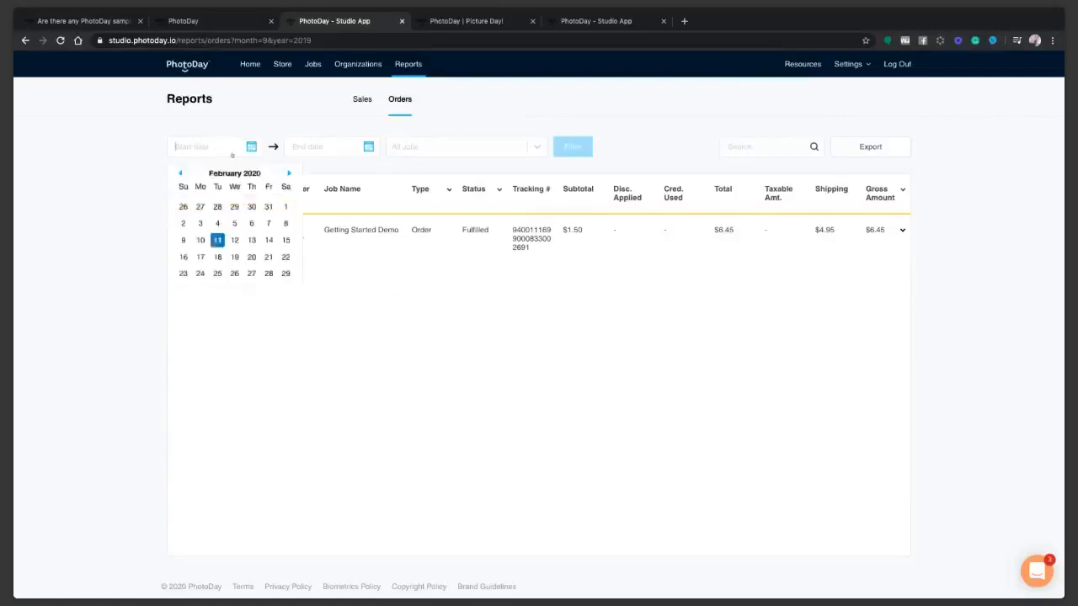
{"action": "left_click", "coordinate": [379, 276]}
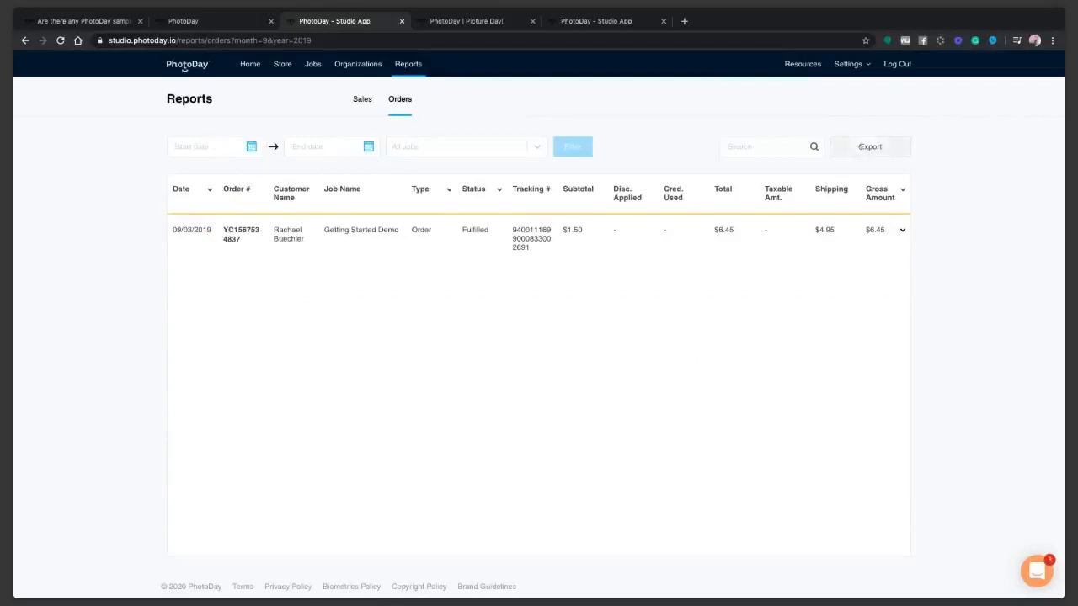
Show the Sales report filtered to 2019, listing gross sales by month.
{"action": "left_click", "coordinate": [369, 101]}
{"action": "left_click", "coordinate": [219, 143]}
{"action": "left_click", "coordinate": [216, 171]}
{"action": "left_click", "coordinate": [447, 148]}
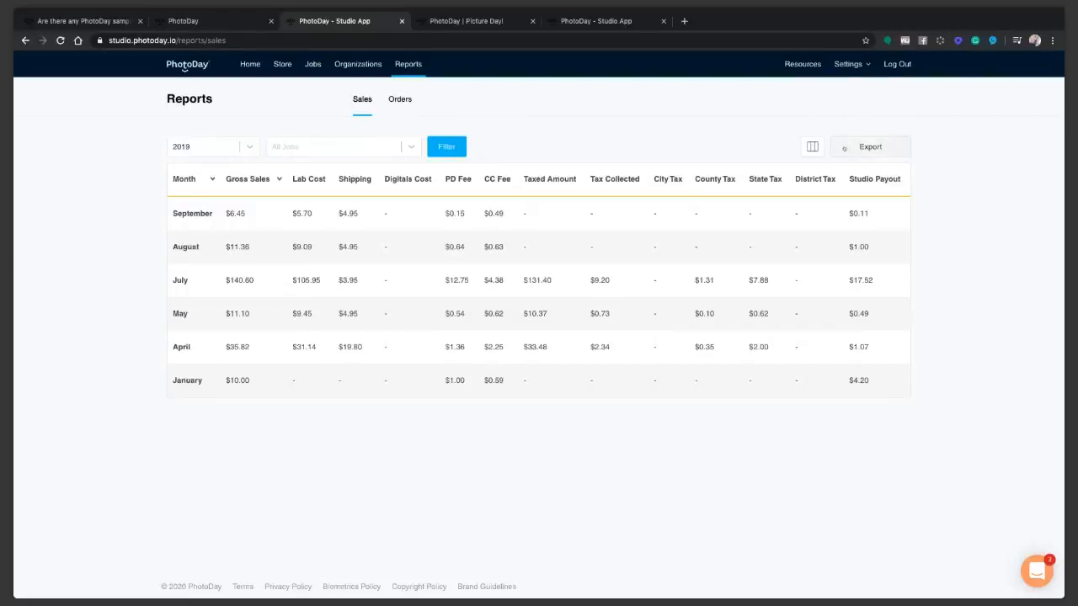
Return to the Welcome Home dashboard ($215.33 total sales) and advance to the Upcoming Webinars slide.
{"action": "left_click", "coordinate": [256, 69]}
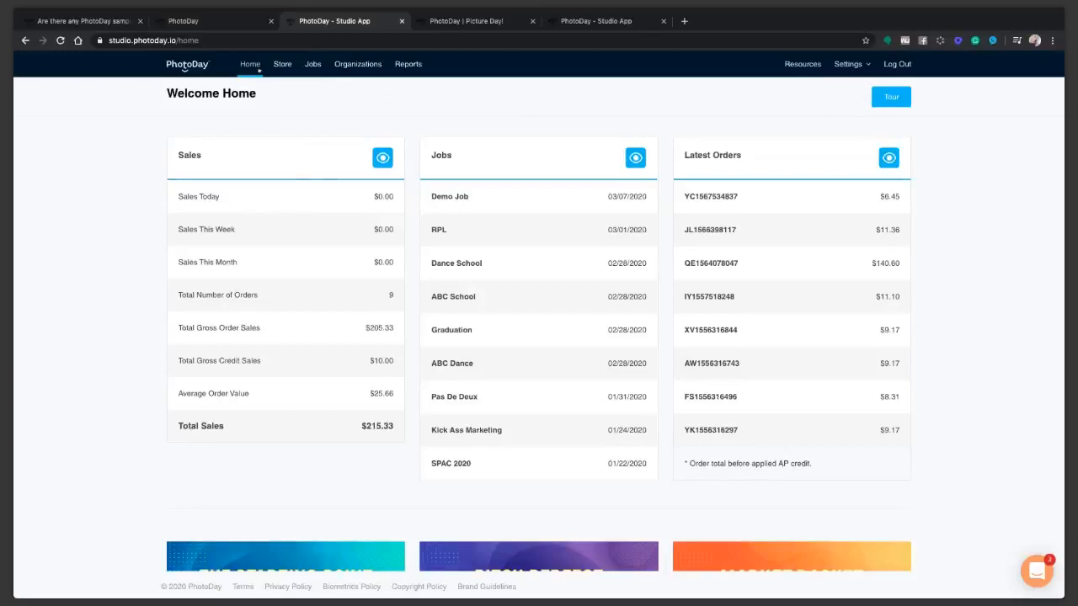
{"action": "scroll", "coordinate": [258, 71], "scroll_direction": "down", "scroll_amount": 1}
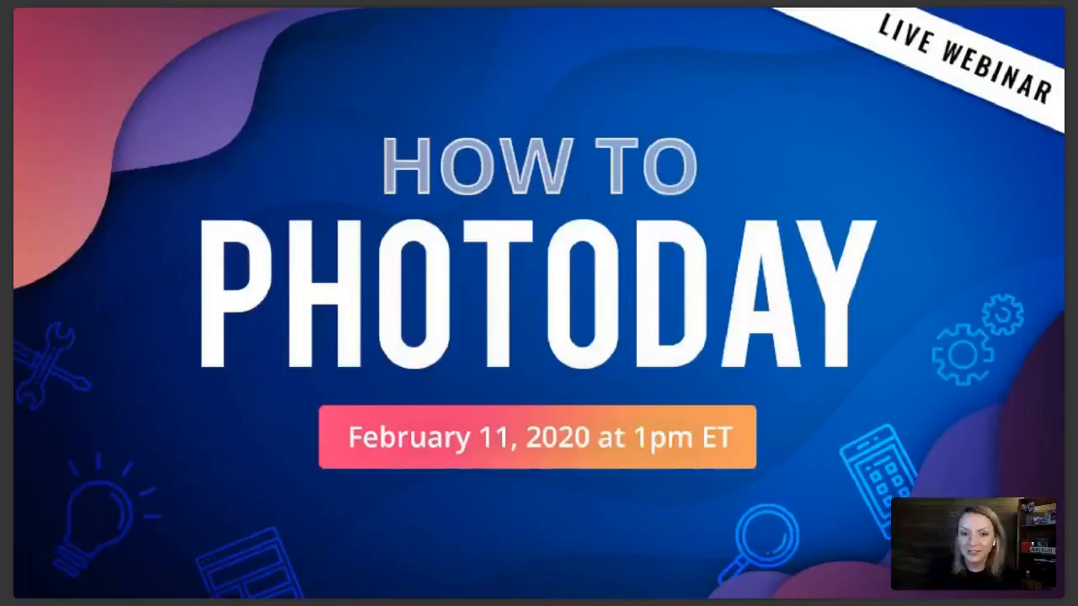
{"action": "key", "text": "Right"}
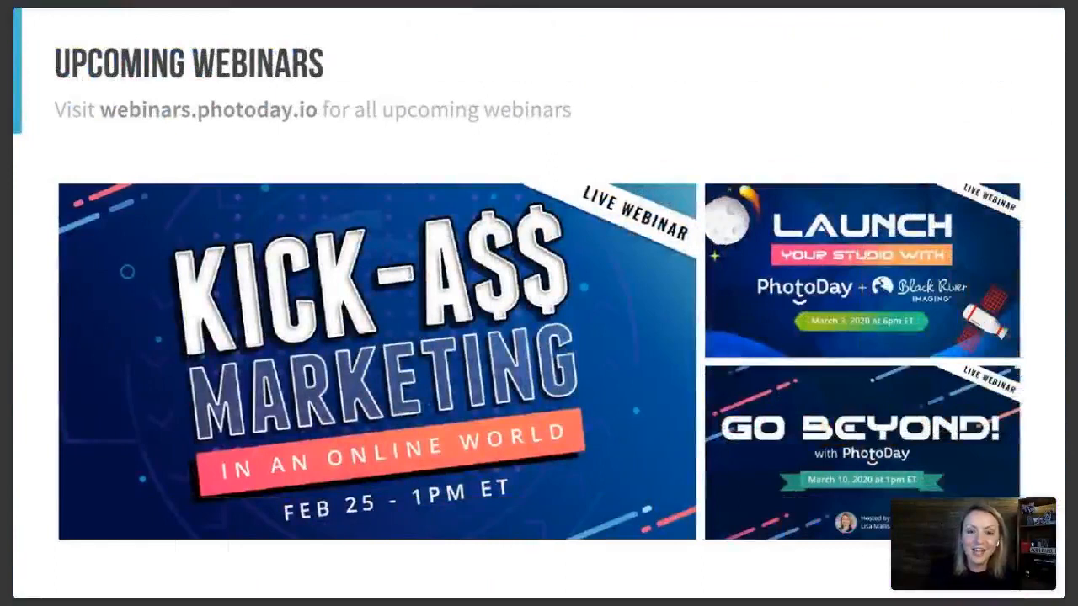